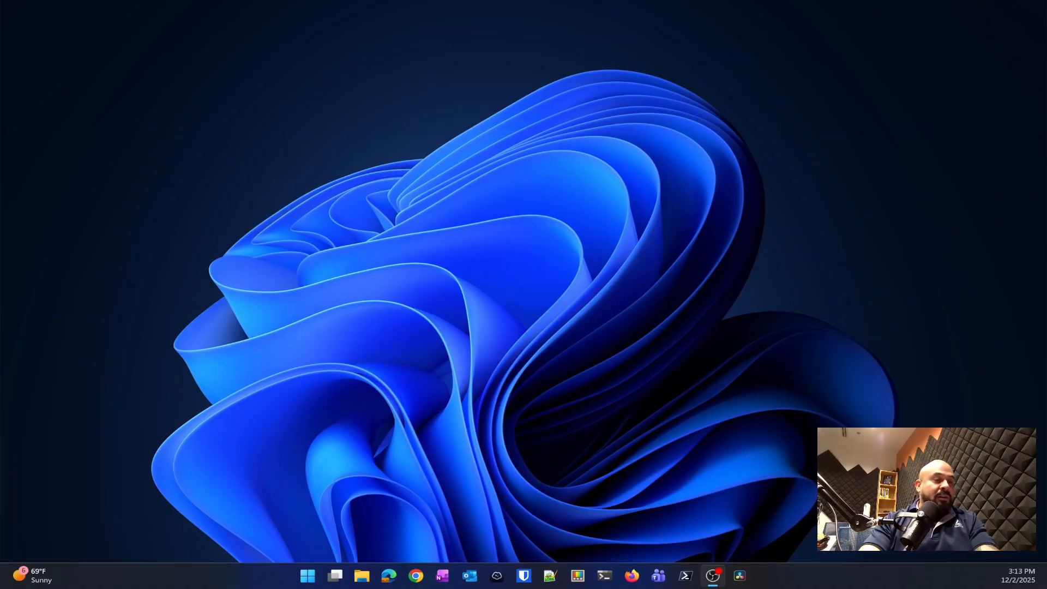
- Open File Explorer and display the contents of USB-Drive (D:)
left_click(362, 575)
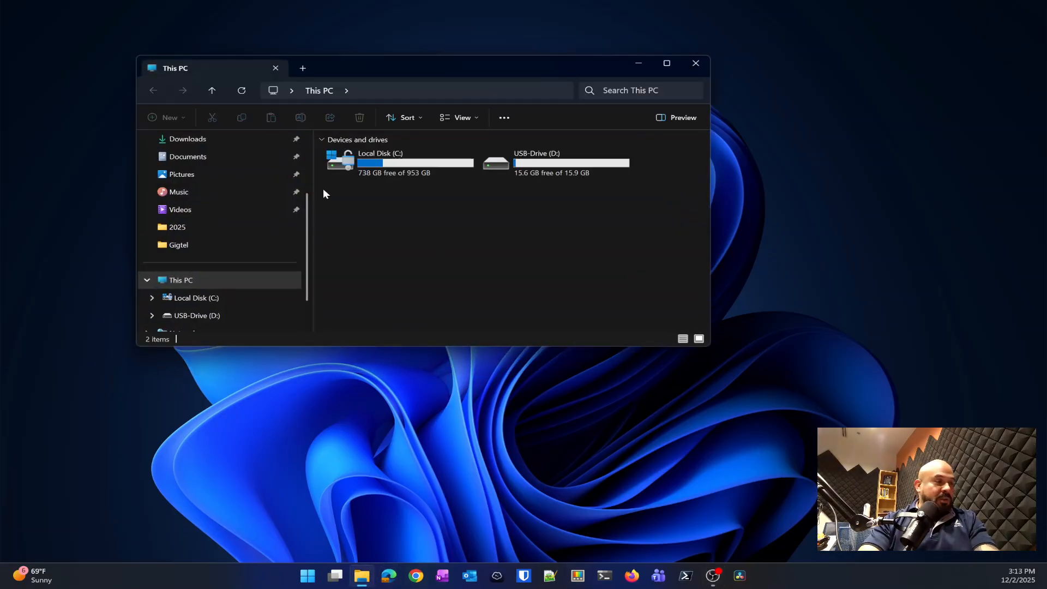
double_click(535, 172)
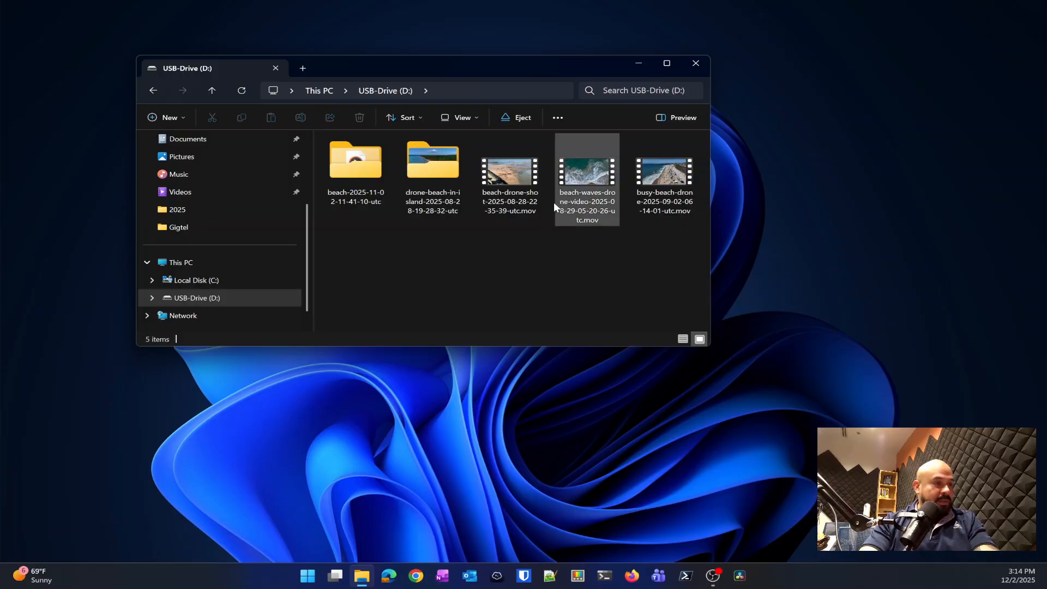
left_click_drag(545, 68, 561, 86)
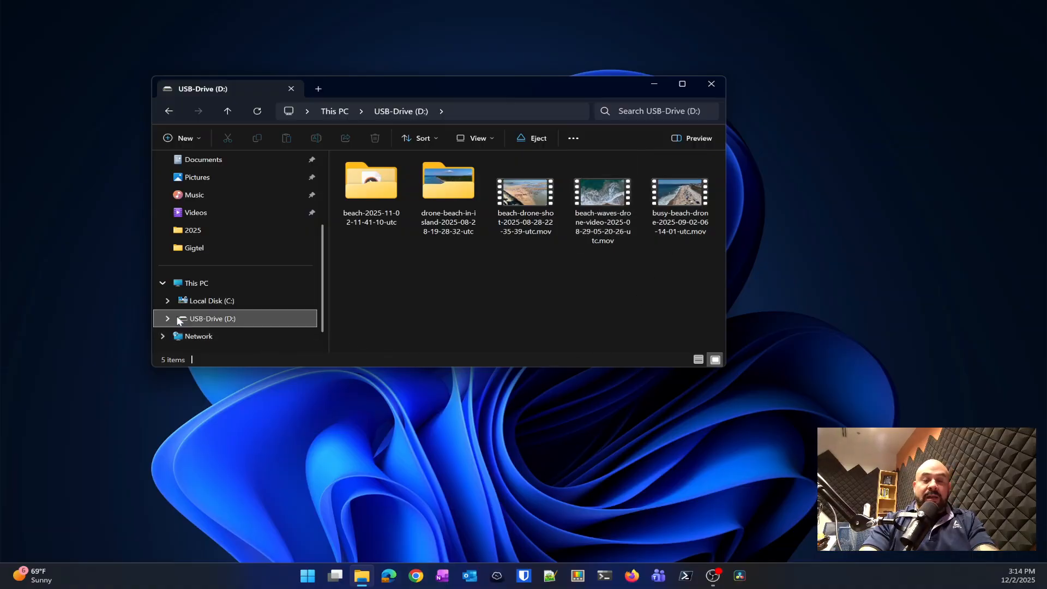
- Open This PC in a second File Explorer window and arrange it beside the USB-Drive (D:) window, each filling half the screen
left_click(319, 89)
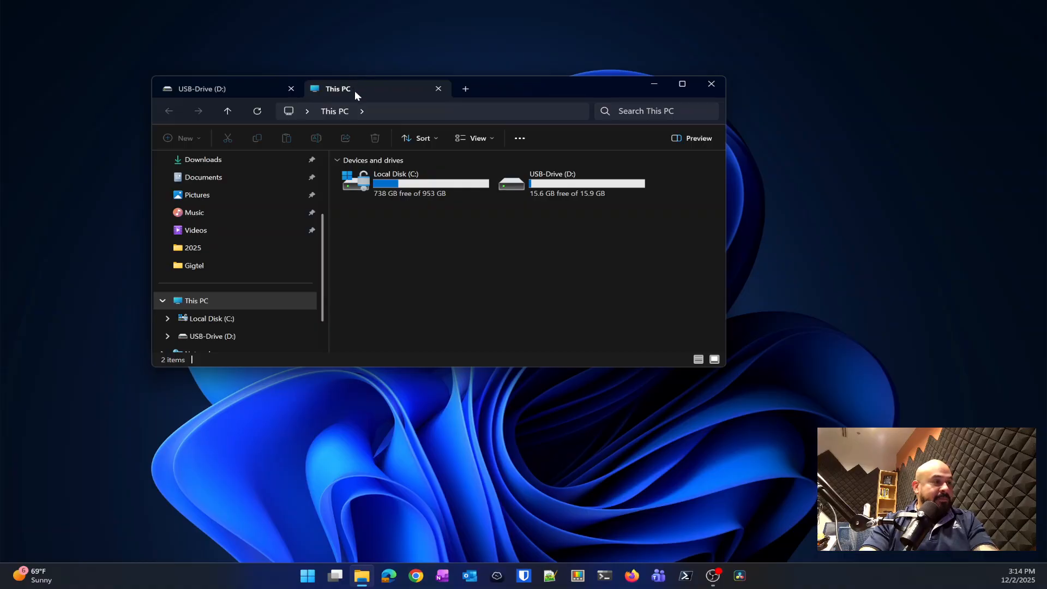
left_click_drag(355, 90, 401, 112)
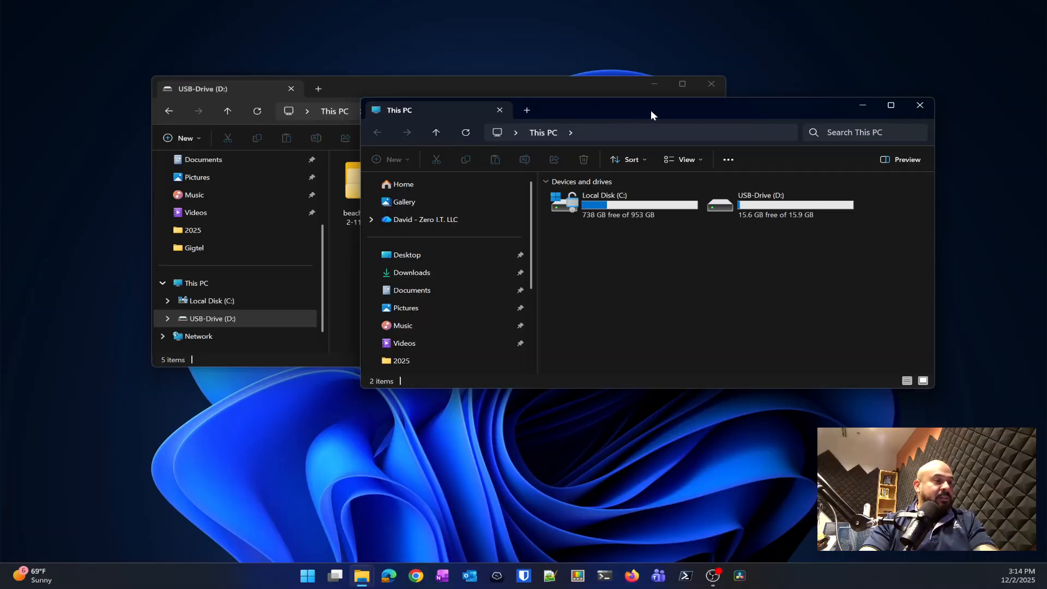
left_click_drag(652, 115, 664, 148)
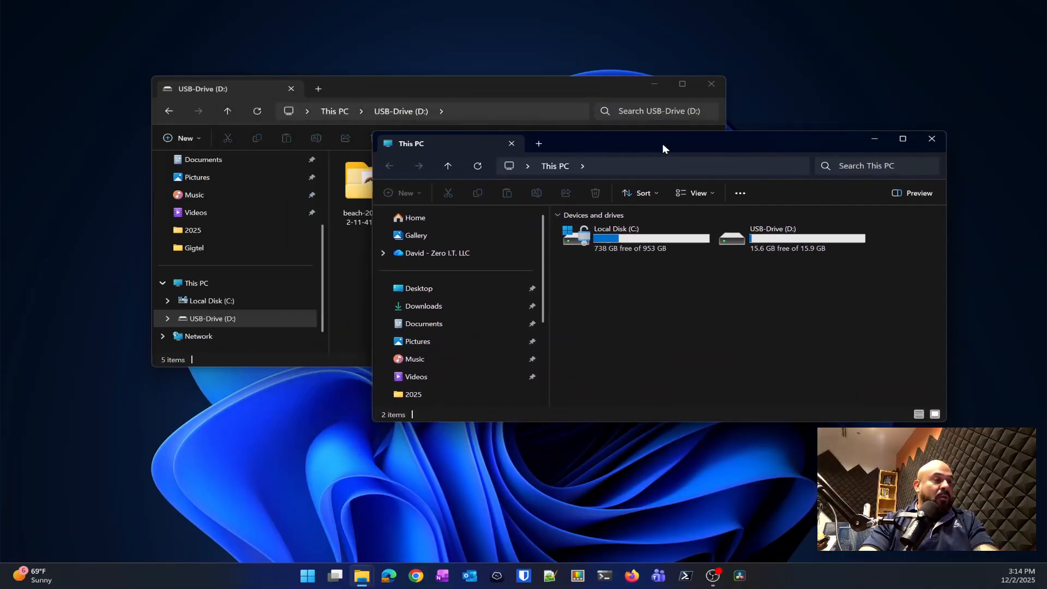
left_click_drag(489, 90, 2, 212)
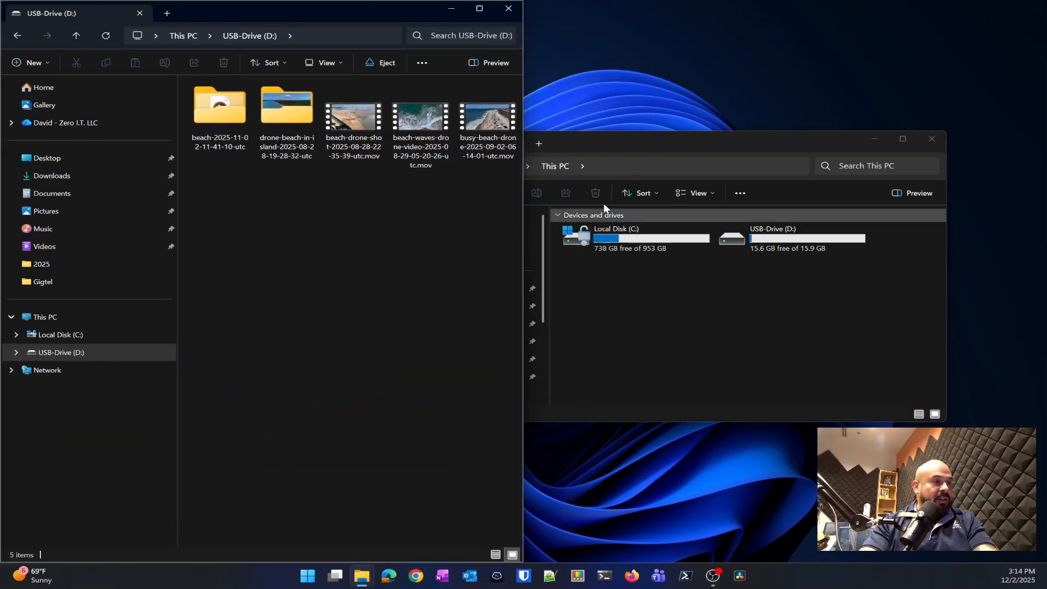
left_click_drag(677, 136, 793, 131)
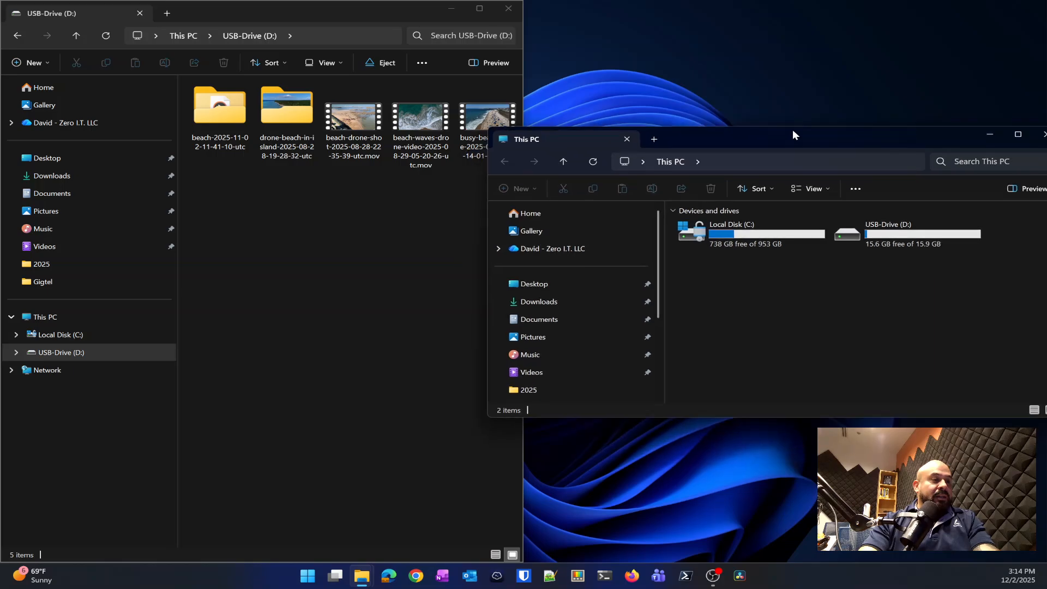
double_click(793, 131)
left_click_drag(733, 15, 1045, 4)
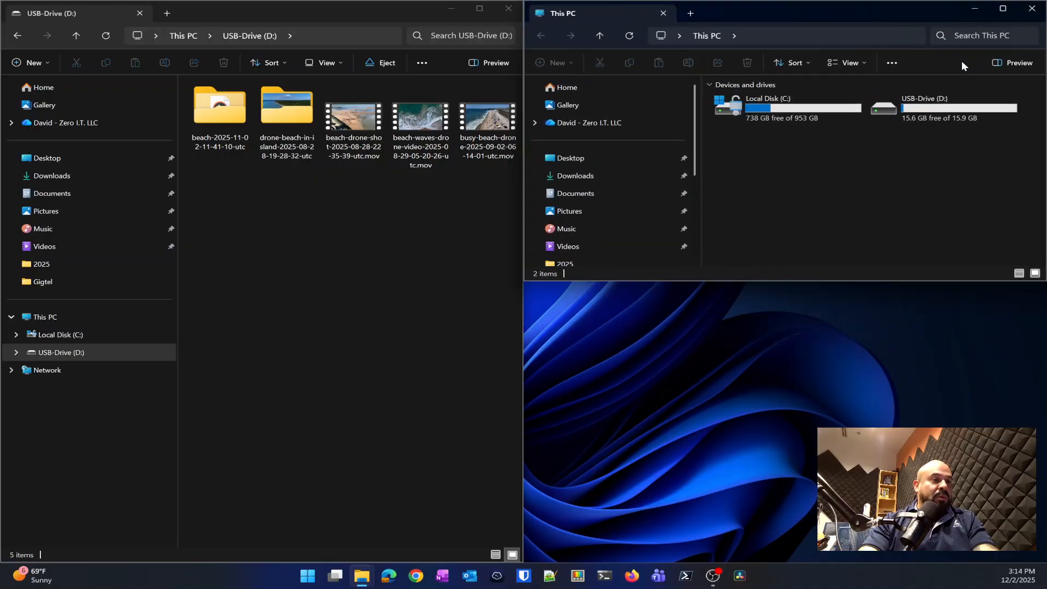
left_click_drag(851, 280, 856, 560)
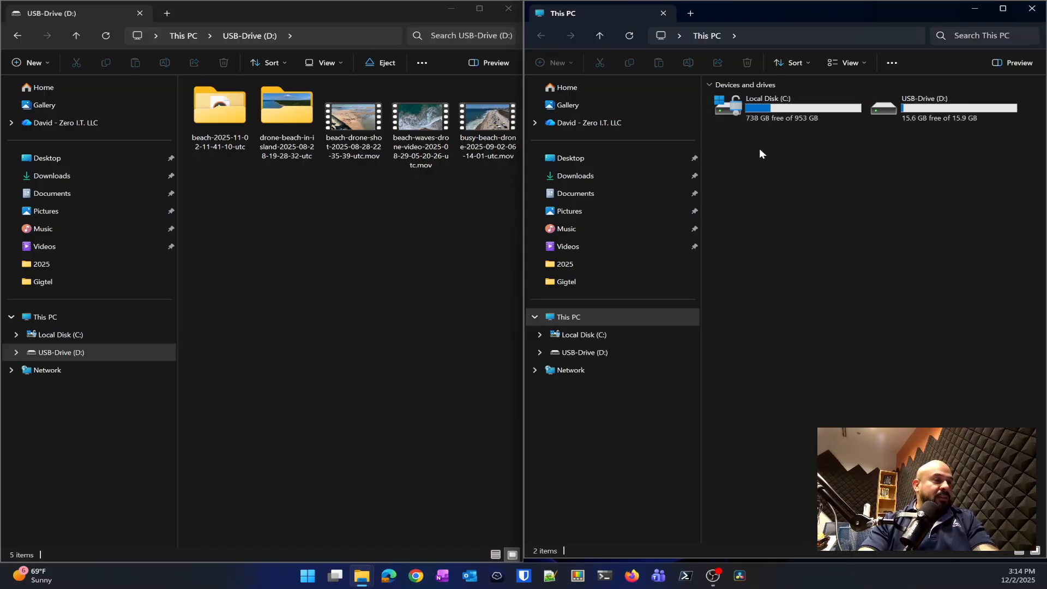
- Create a folder named "Video Projects" at the root of Local Disk (C:)
double_click(759, 112)
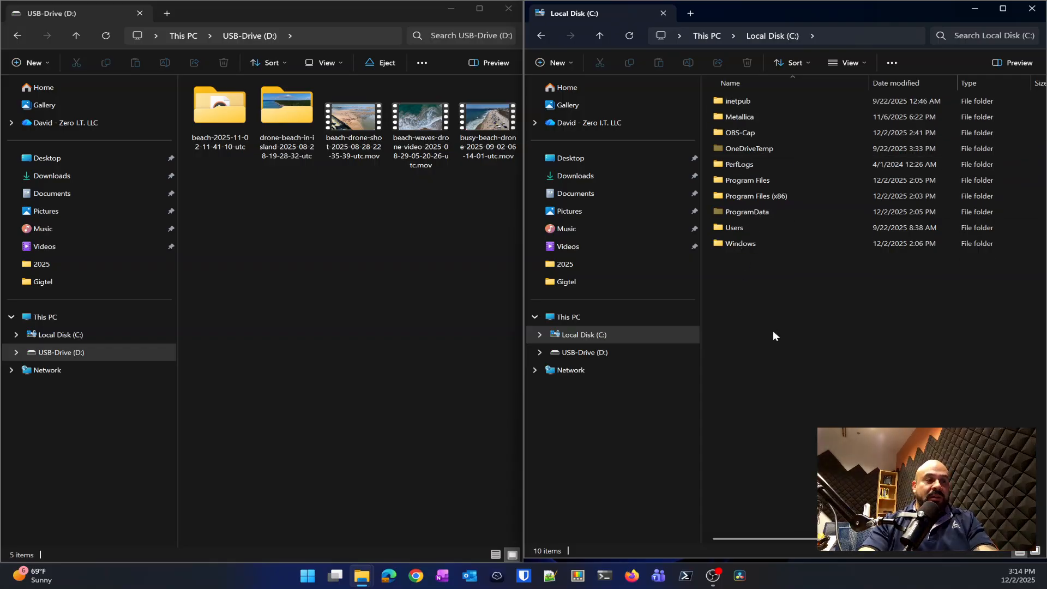
left_click(554, 64)
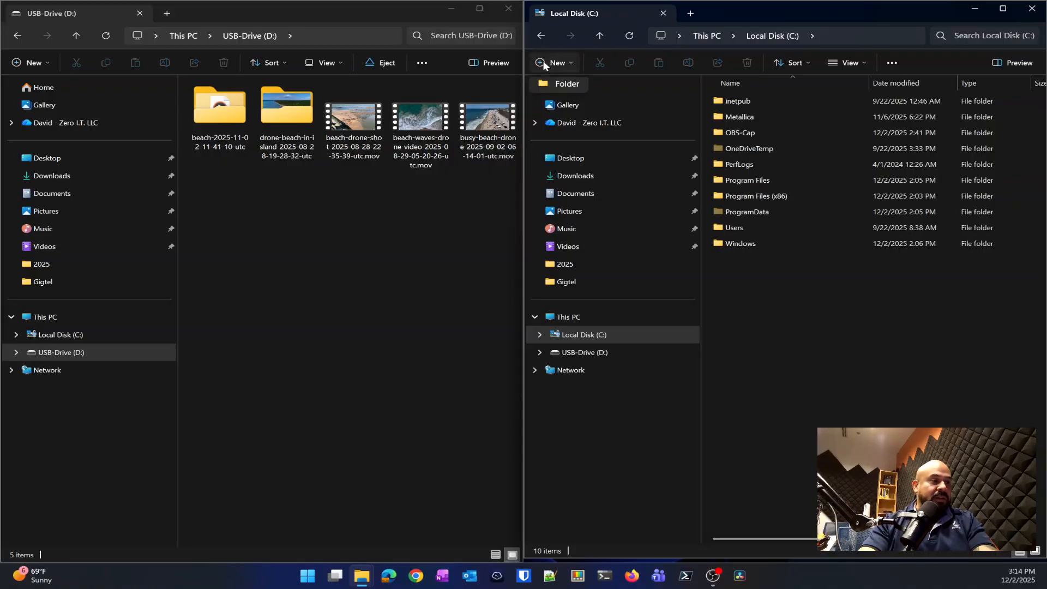
left_click(560, 87)
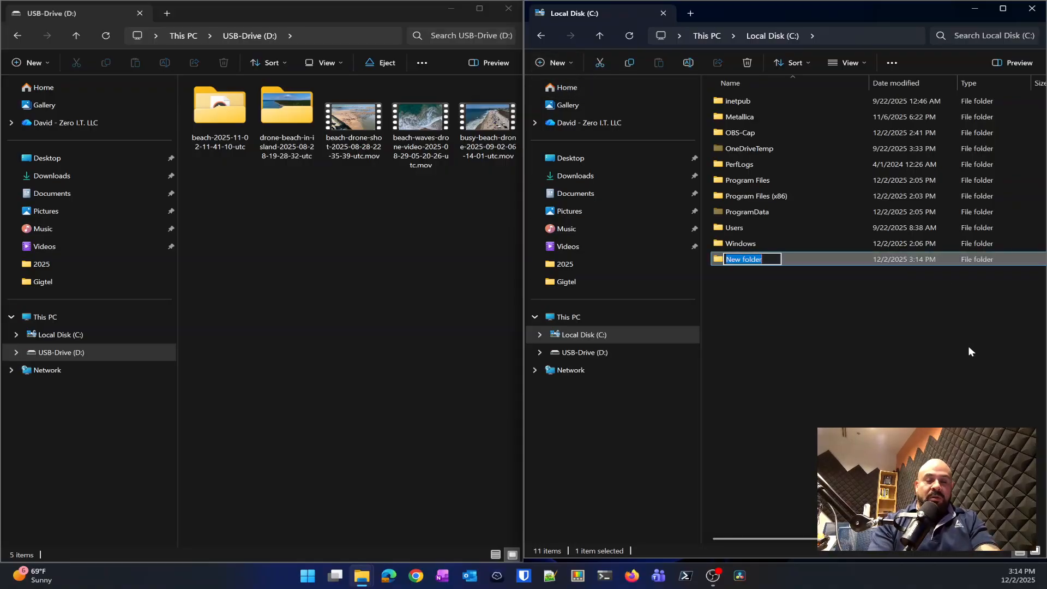
type("Video")
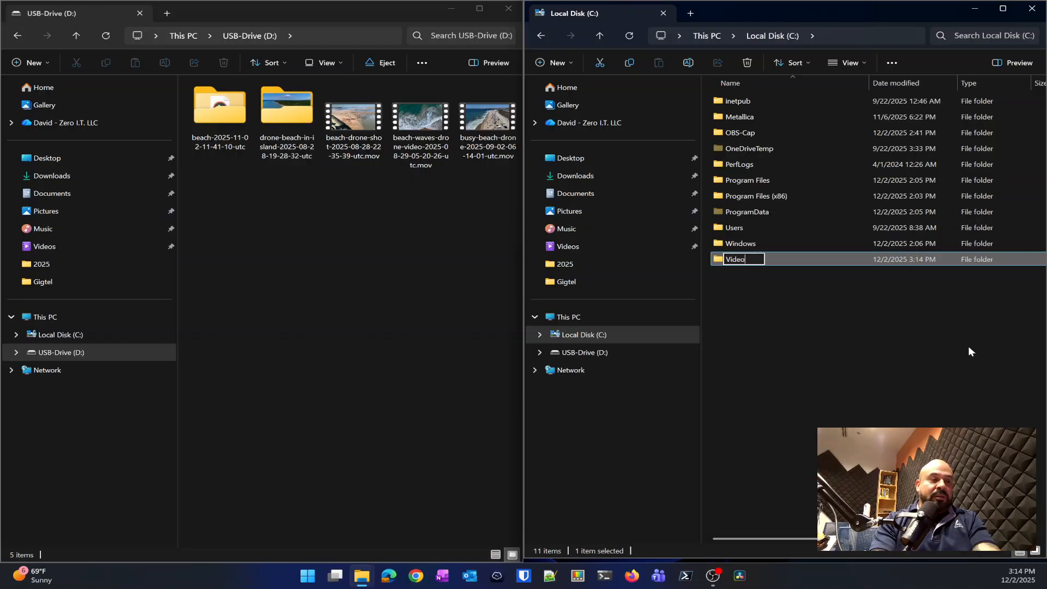
type(" Projec")
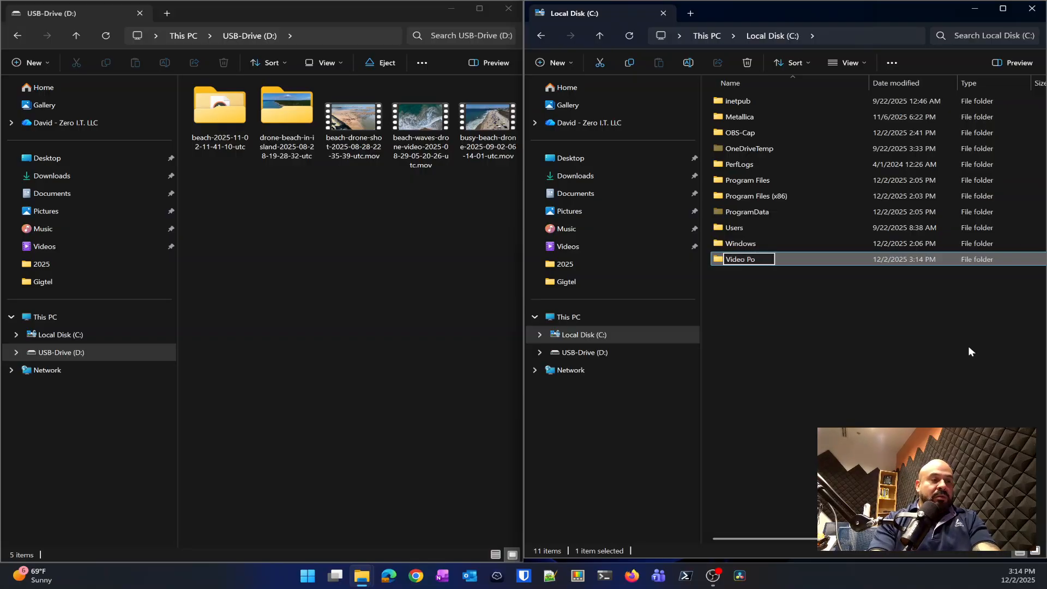
type("ts")
key("Return")
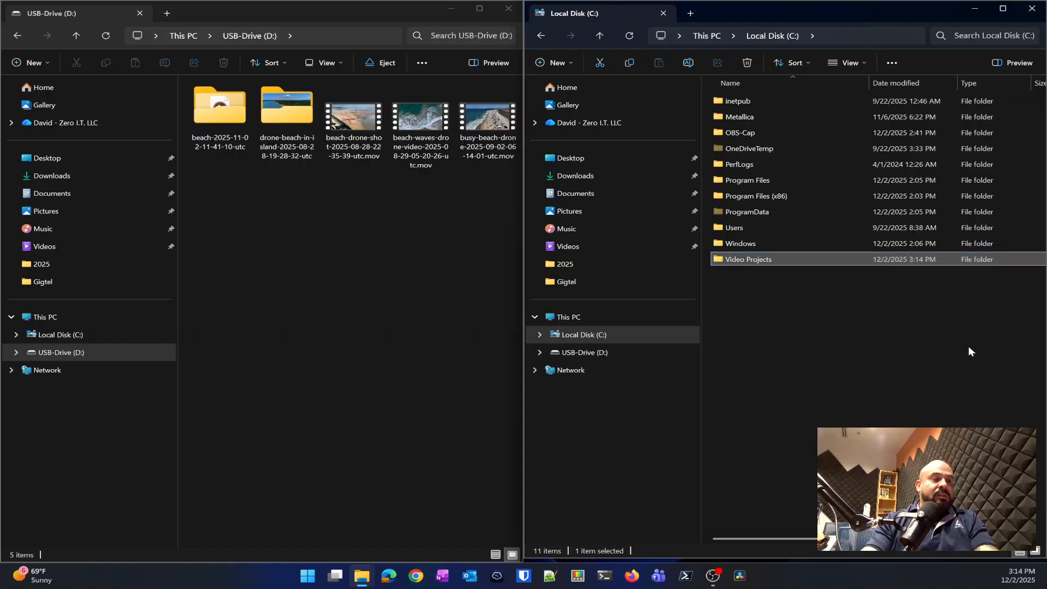
- Create a project folder named "OceanView" inside the Video Projects folder
double_click(752, 259)
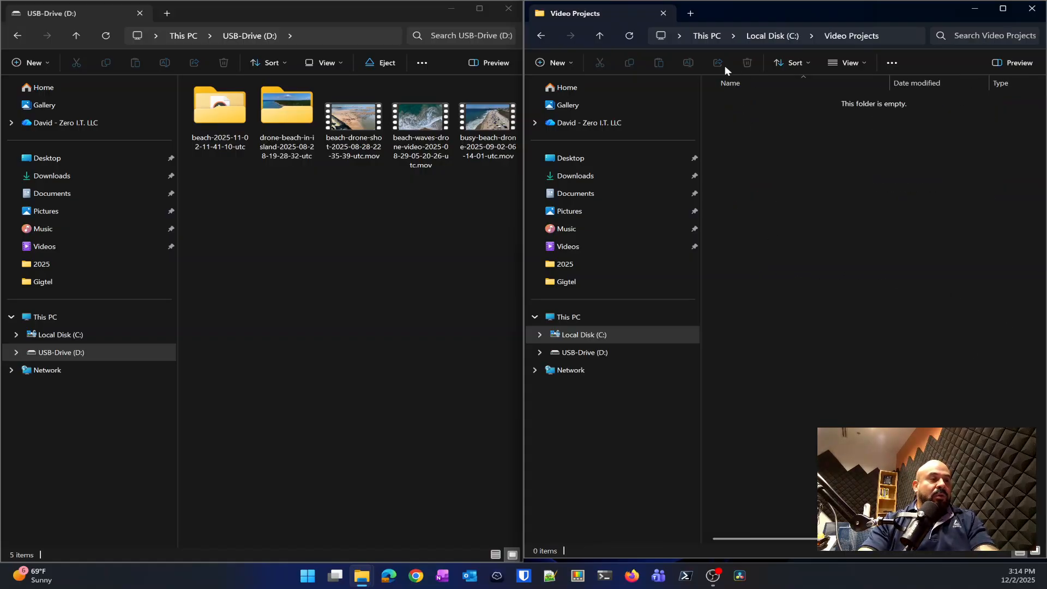
left_click(552, 62)
left_click(565, 86)
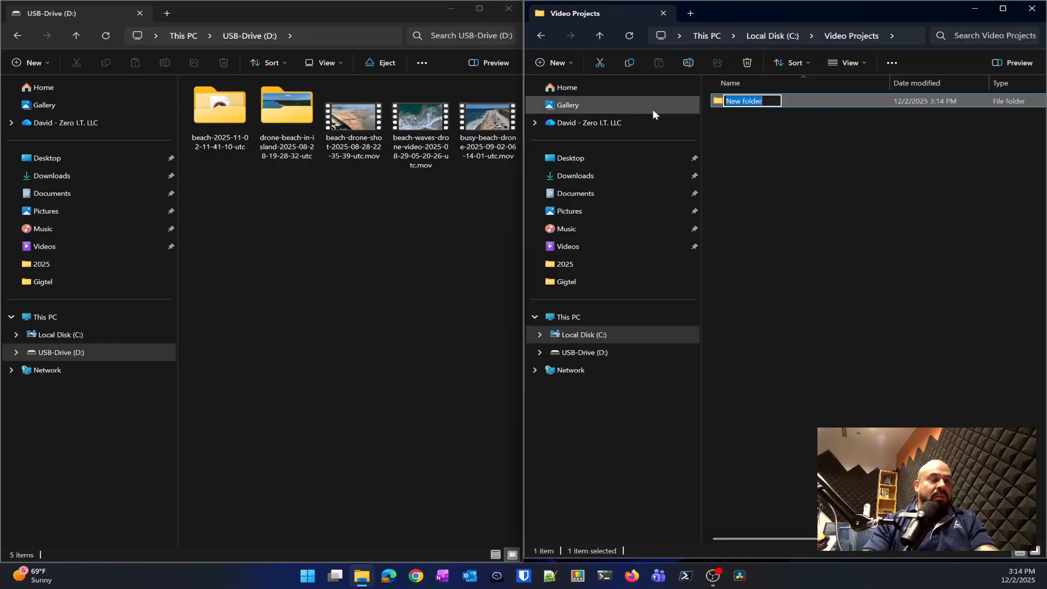
type("Ocea")
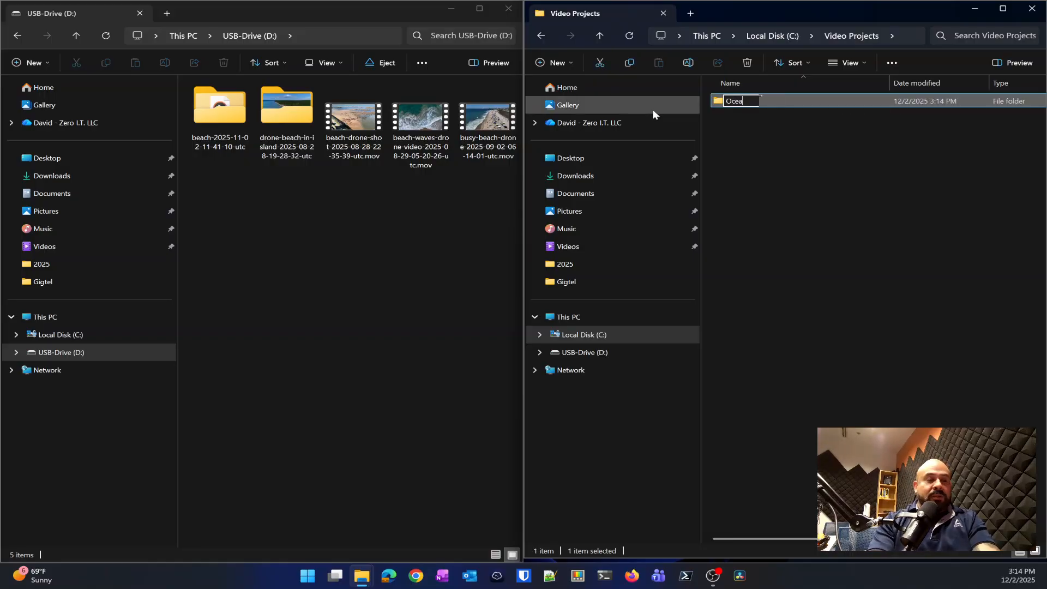
type("nView")
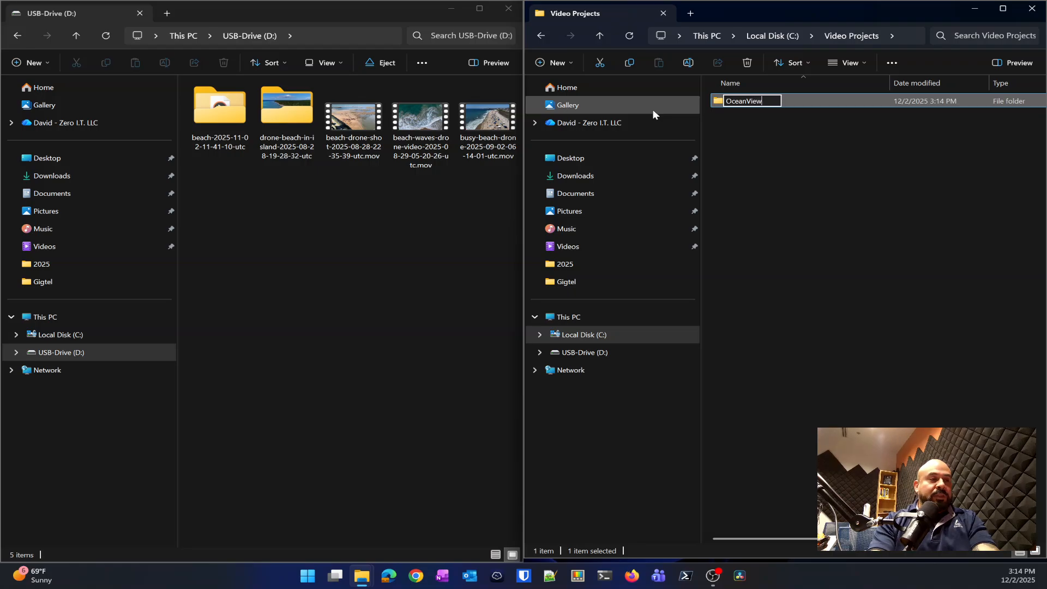
key("Return")
- Create a subfolder named "Raw Video" inside the OceanView folder
key("Return")
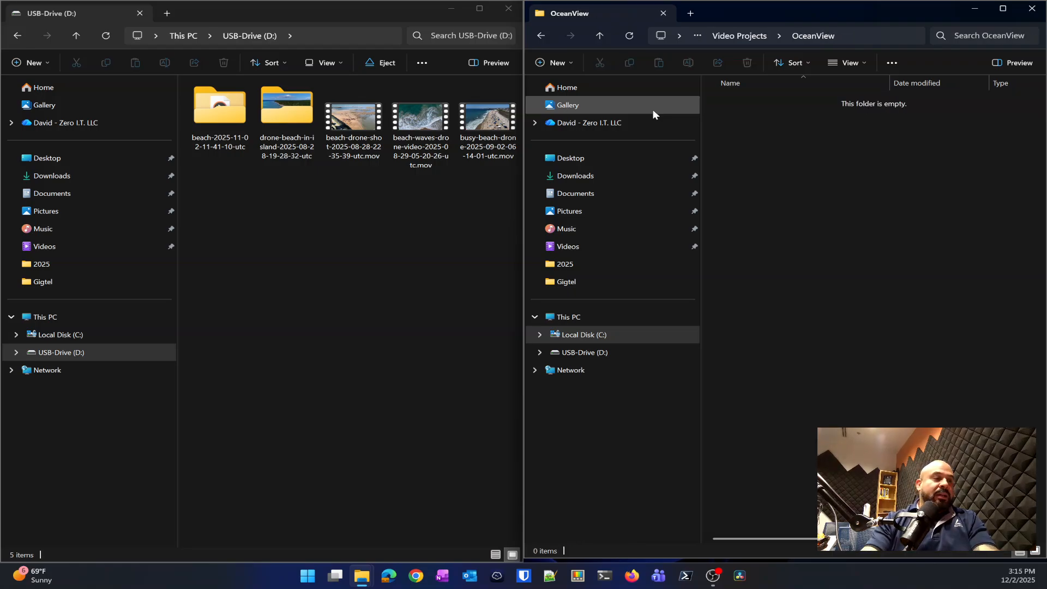
left_click(557, 62)
left_click(576, 83)
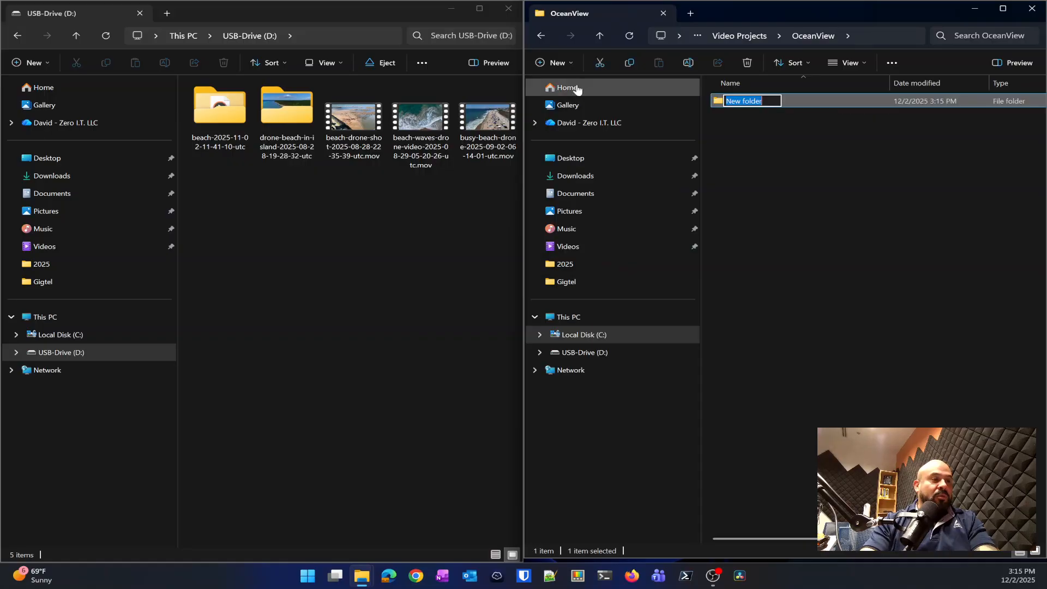
type("Rac")
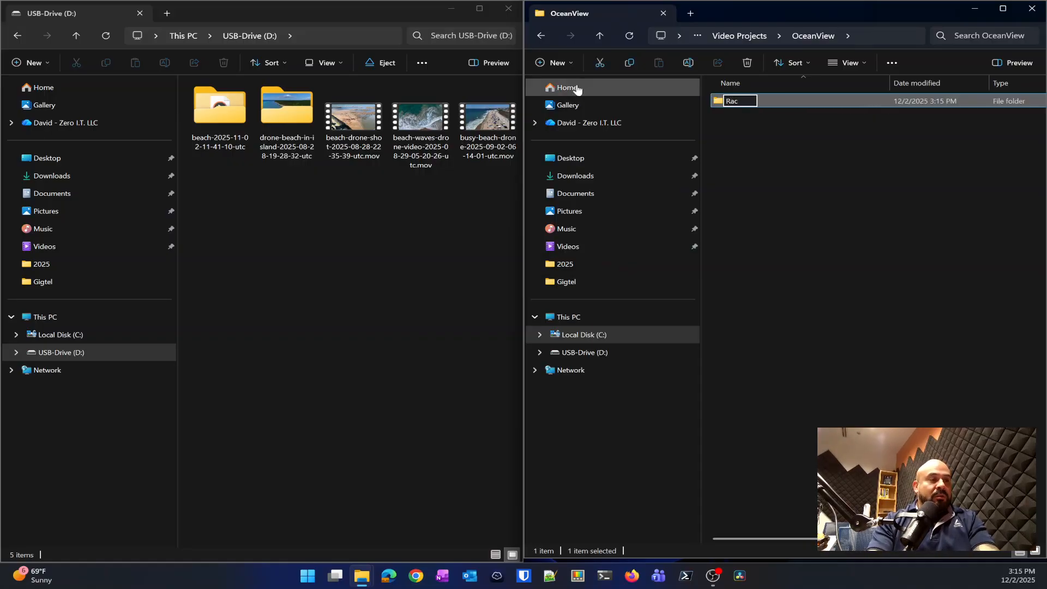
key("BackSpace")
type("w Video")
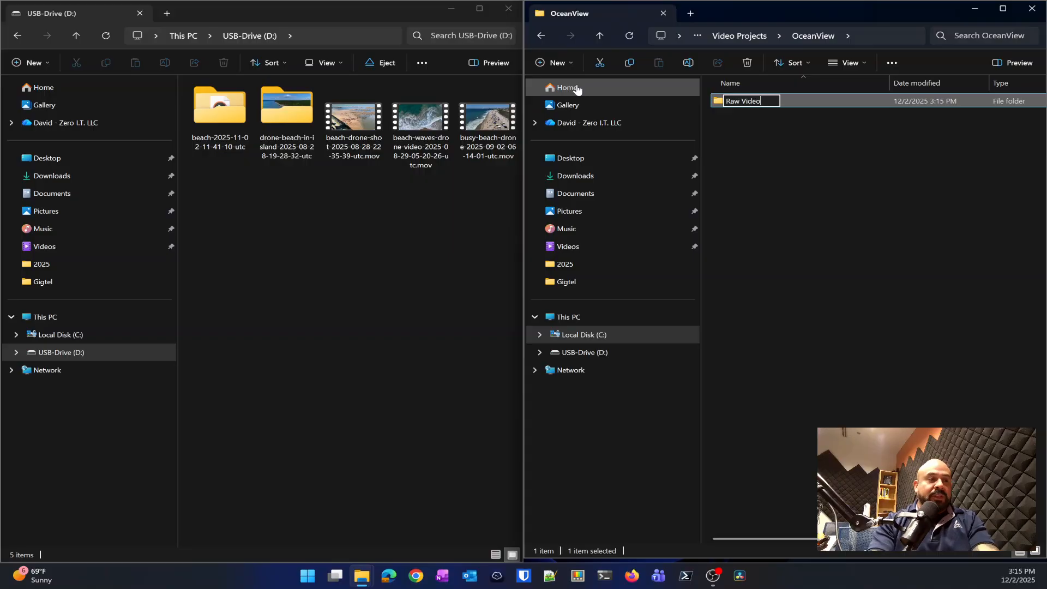
key("Return")
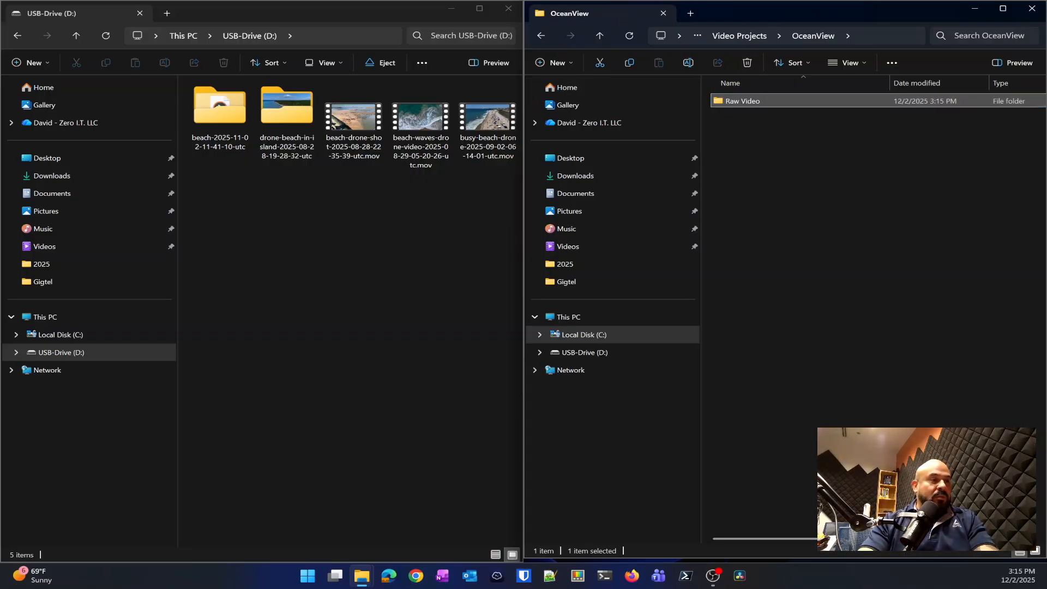
- Examine the OceanView folder's full path and retrace the folder structure from This PC through Local Disk (C:) to Video Projects
left_click(887, 36)
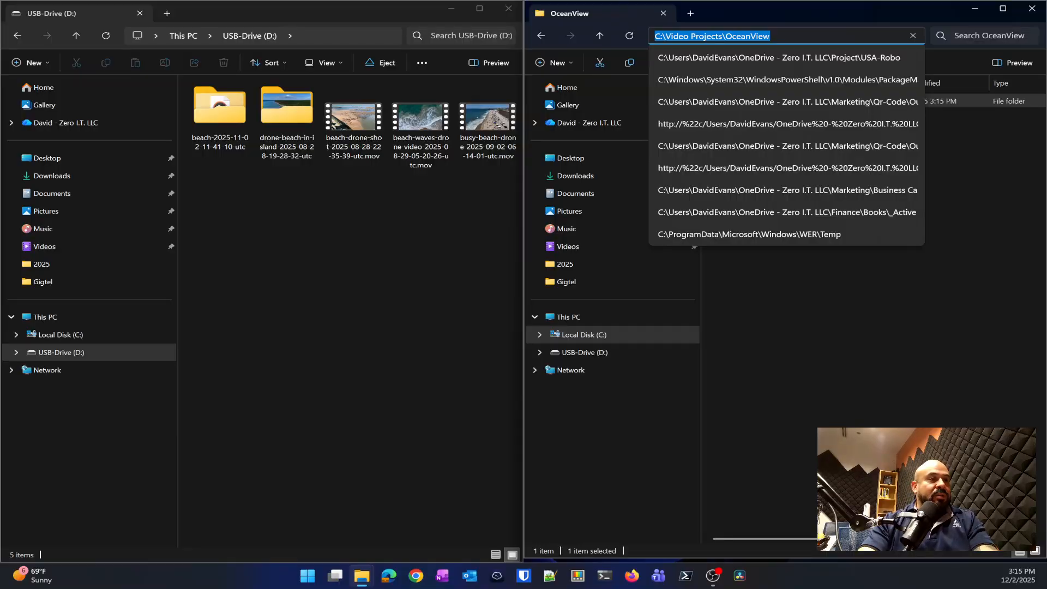
left_click(807, 312)
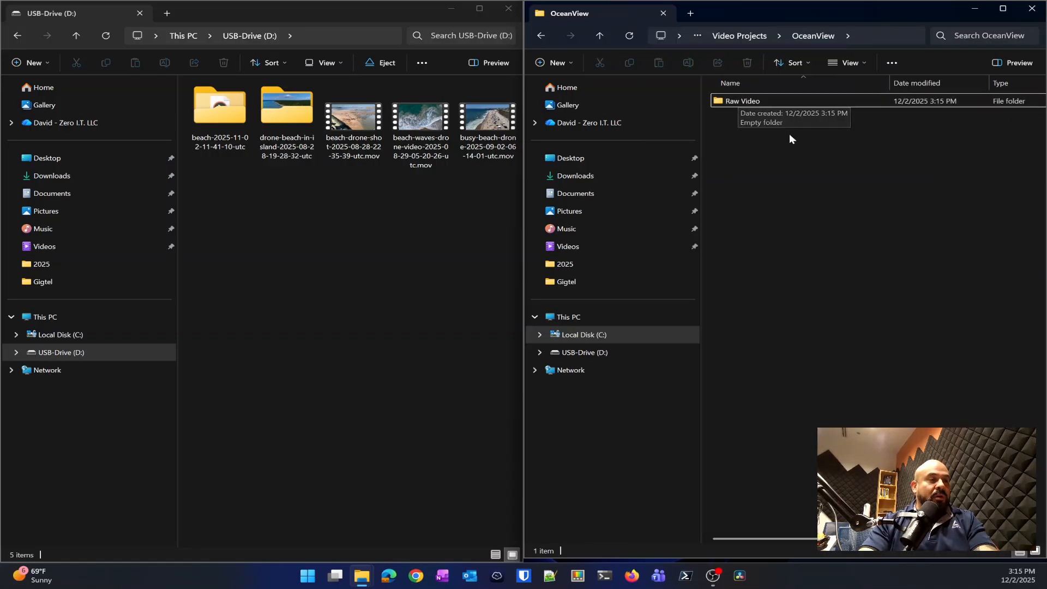
left_click(740, 36)
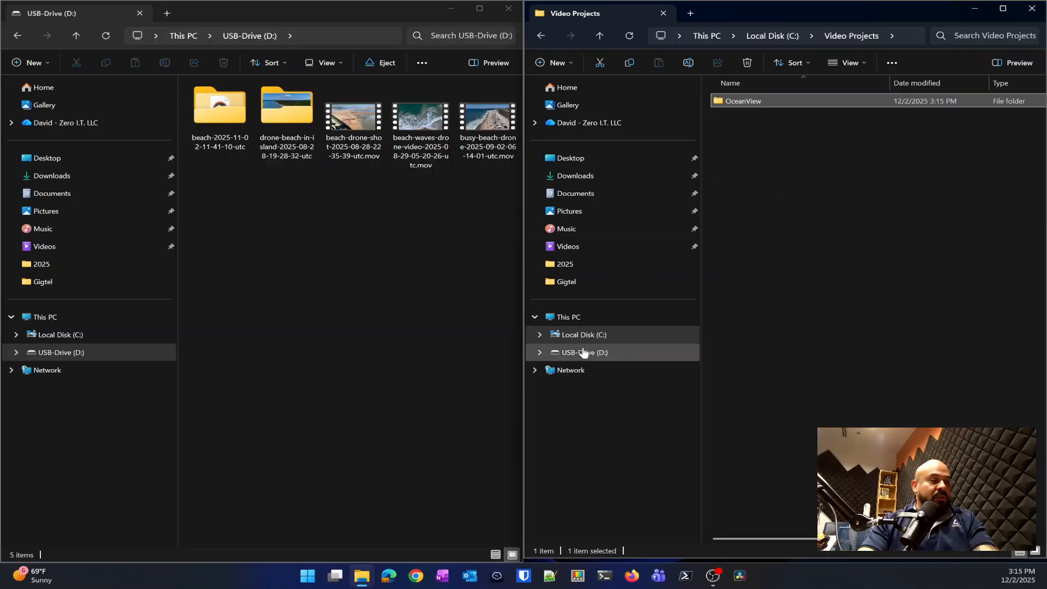
left_click(569, 317)
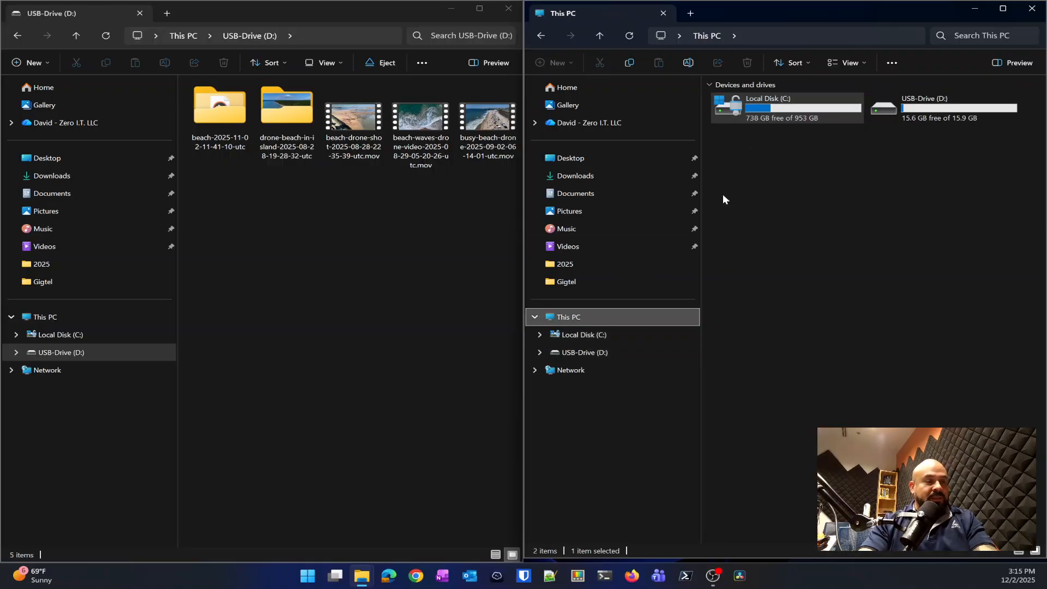
double_click(774, 105)
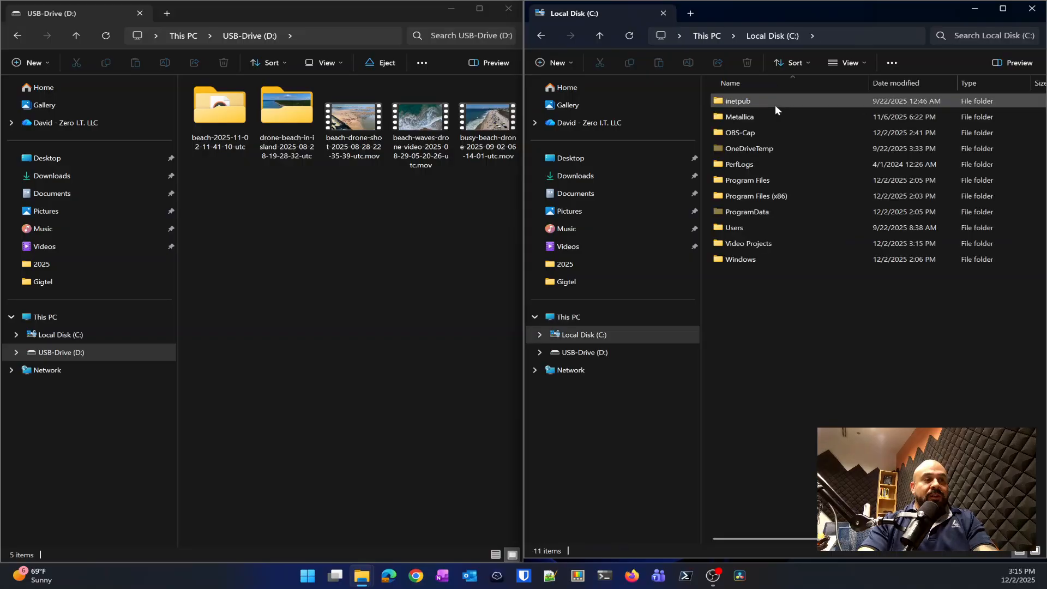
left_click(570, 317)
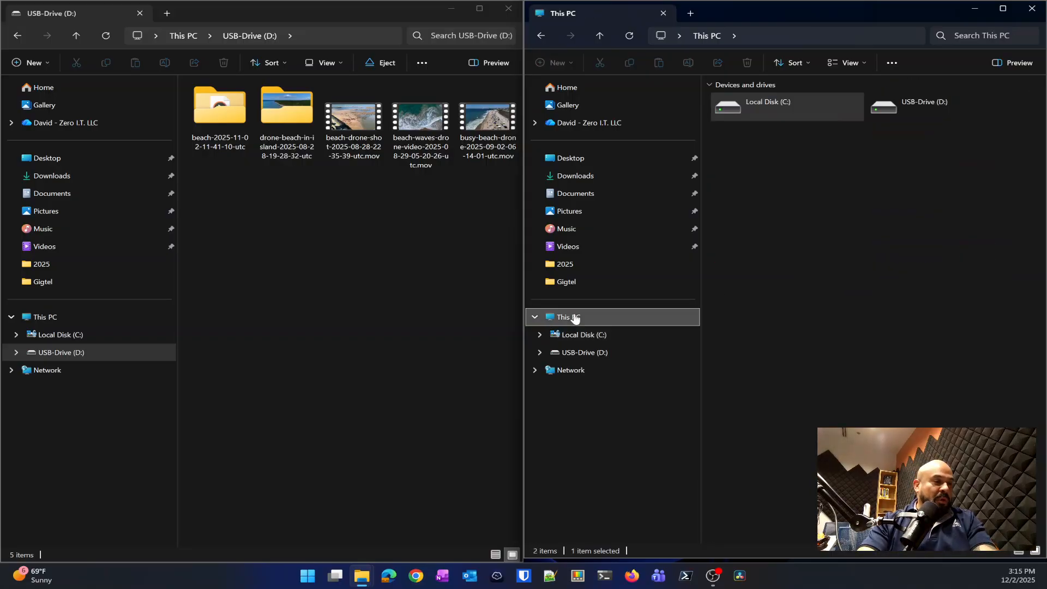
double_click(833, 120)
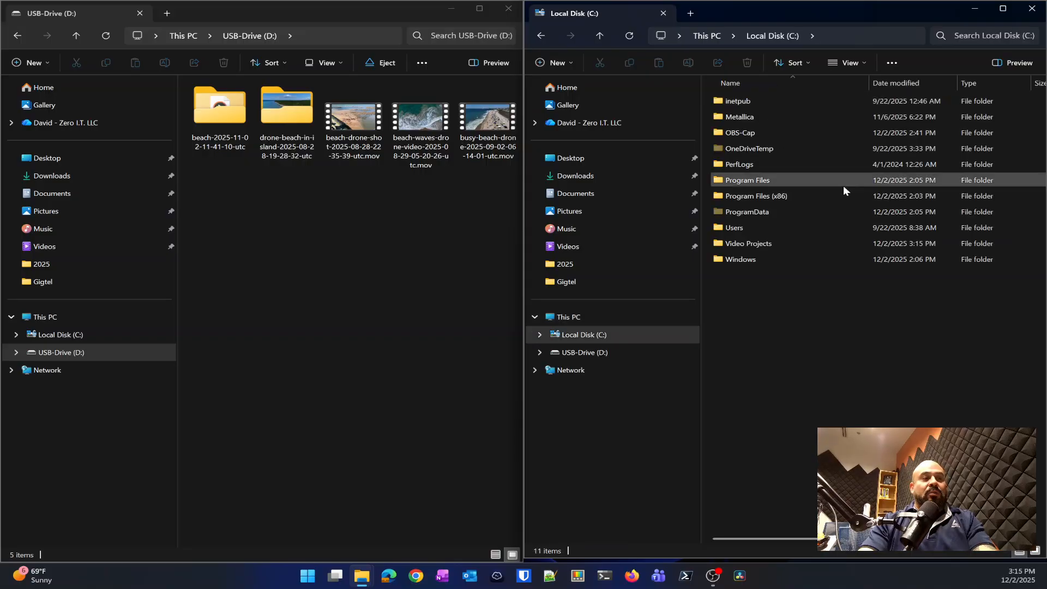
double_click(760, 244)
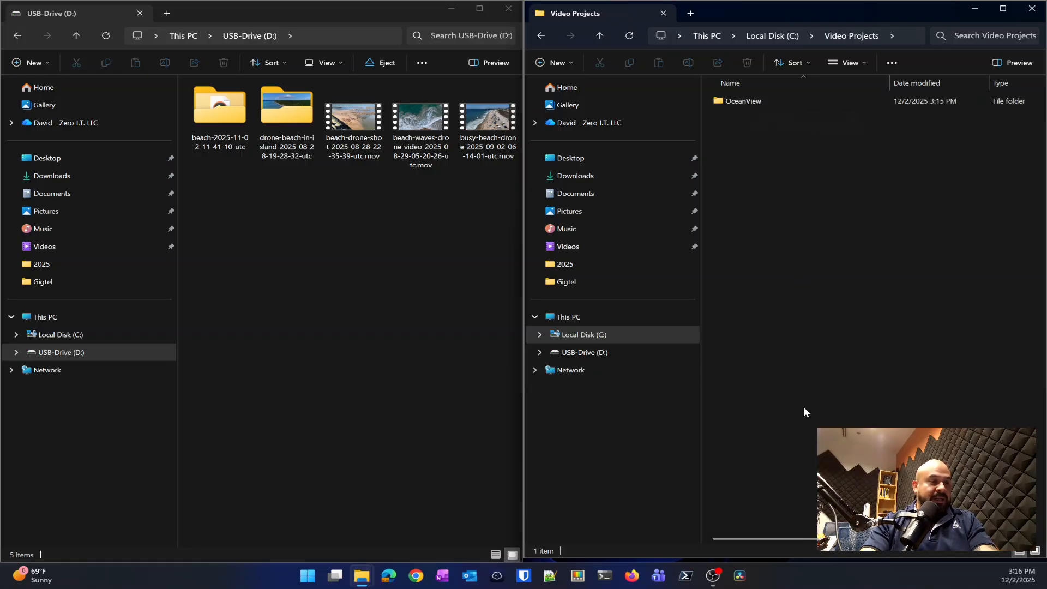
left_click(594, 339)
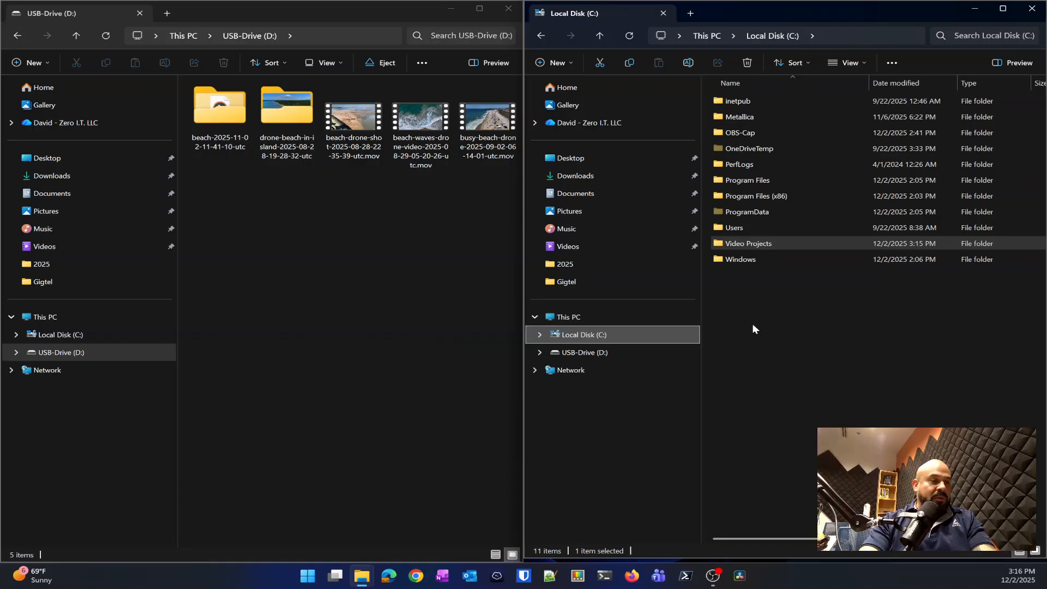
double_click(749, 243)
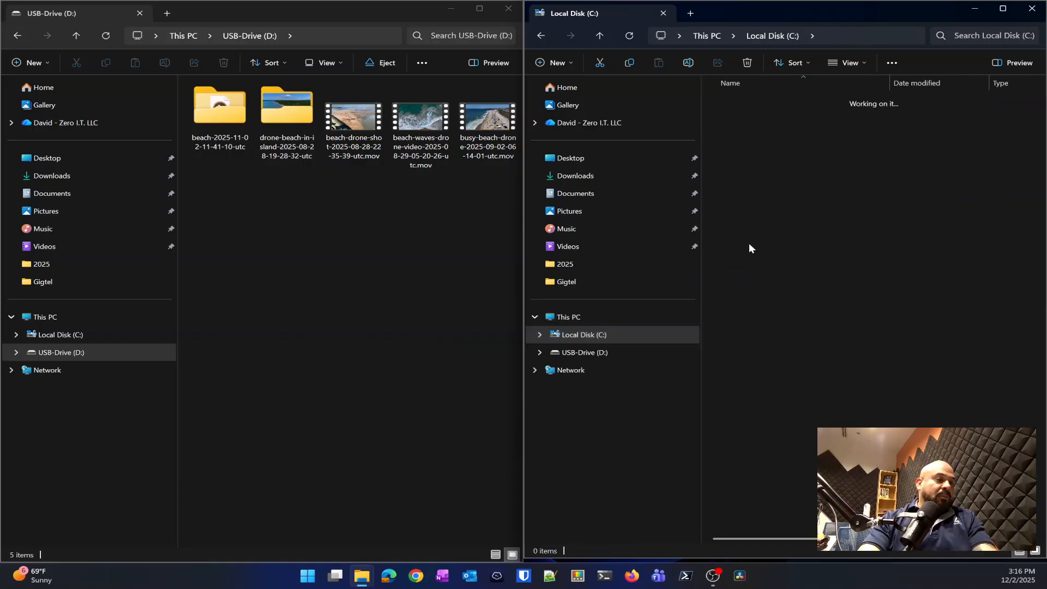
- Copy all the beach video files and folders from the USB drive into the OceanView project's Raw Video folder on Local Disk (C:)
left_click(574, 334)
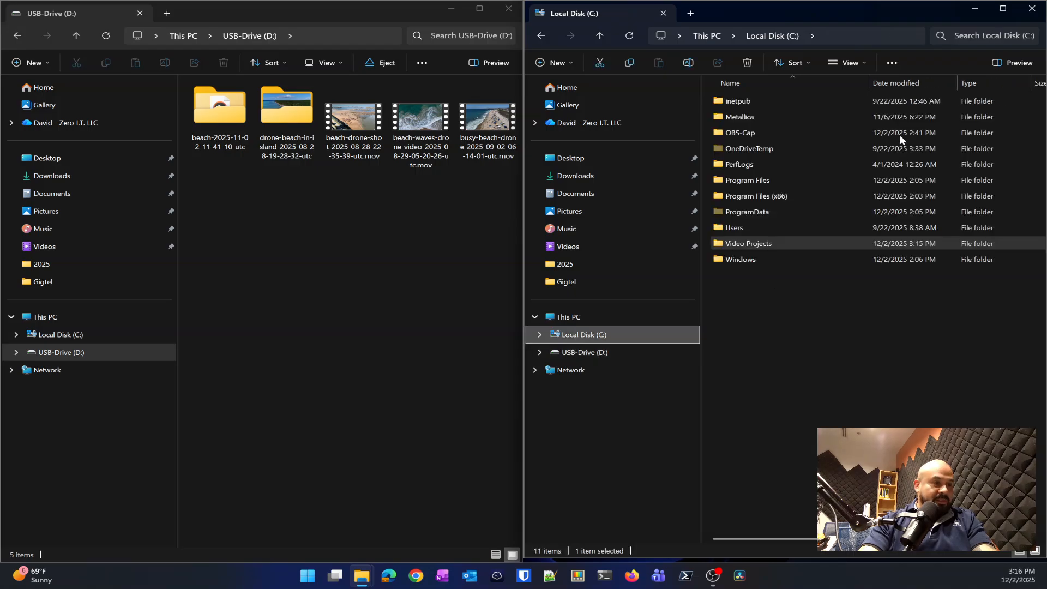
double_click(764, 245)
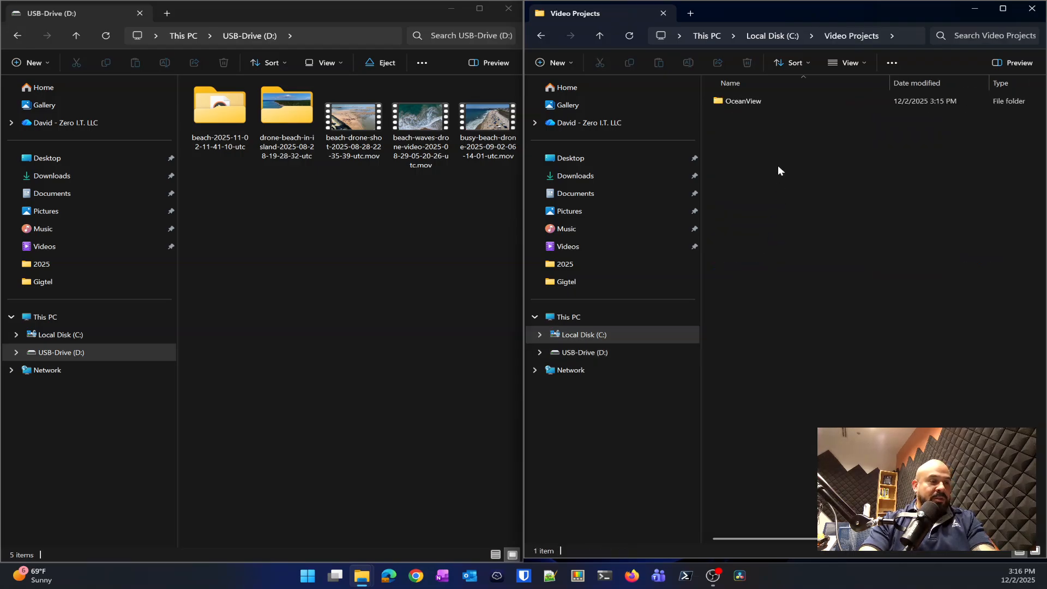
double_click(755, 104)
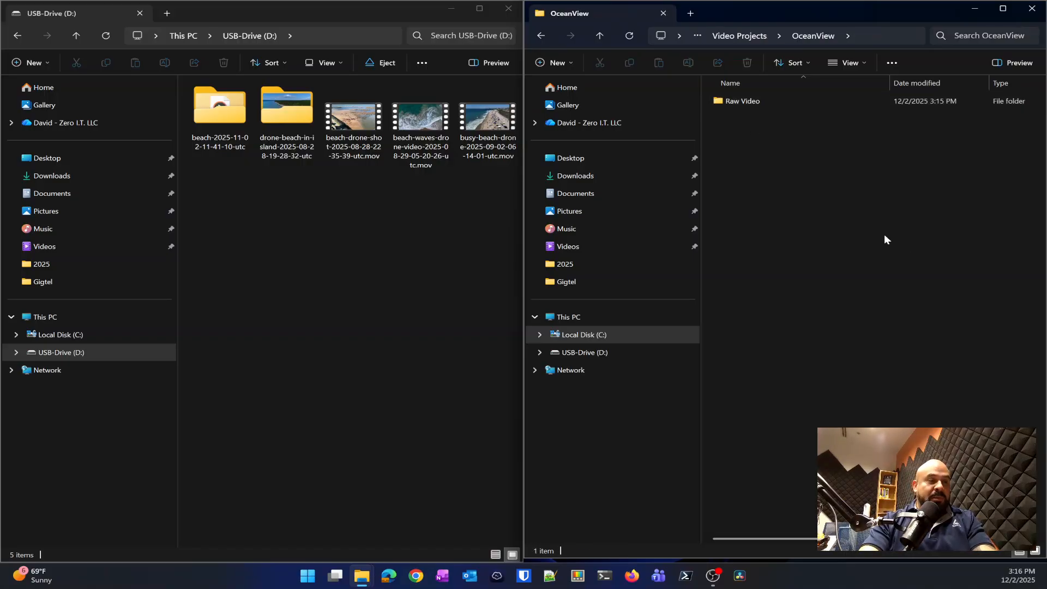
double_click(749, 101)
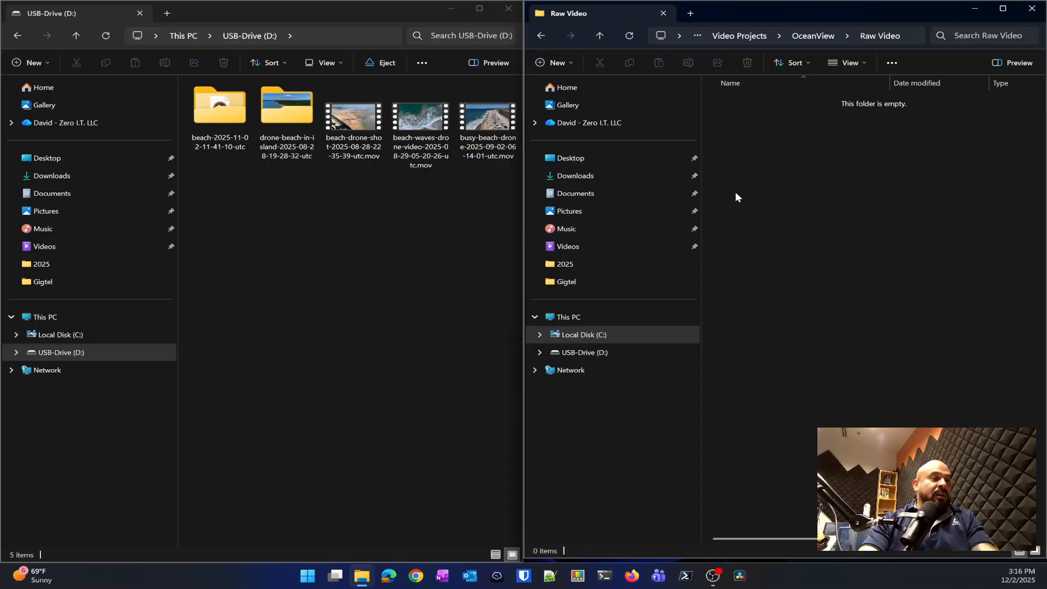
left_click(442, 242)
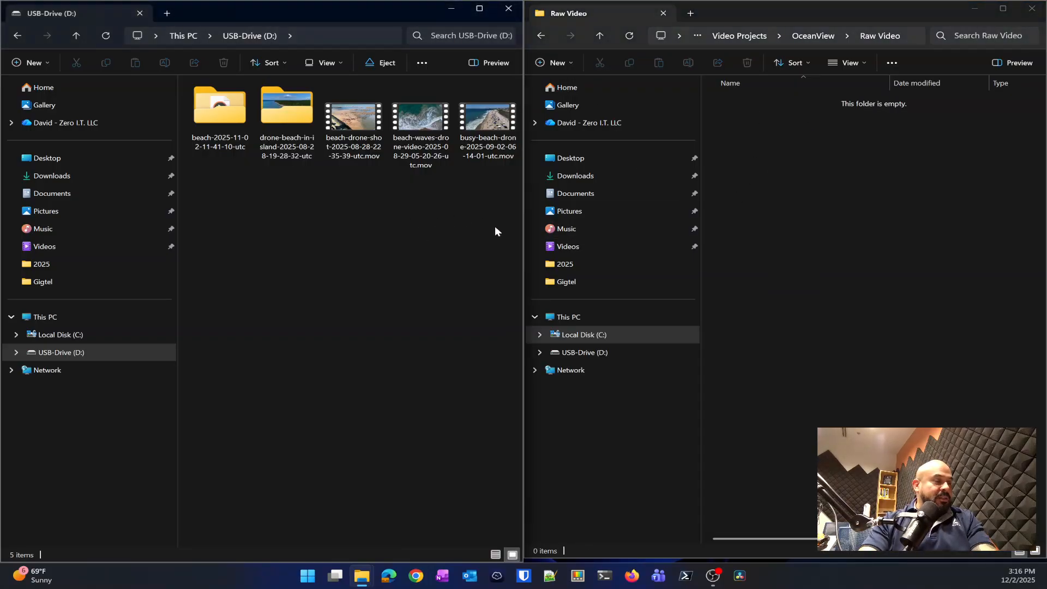
left_click_drag(495, 232, 192, 62)
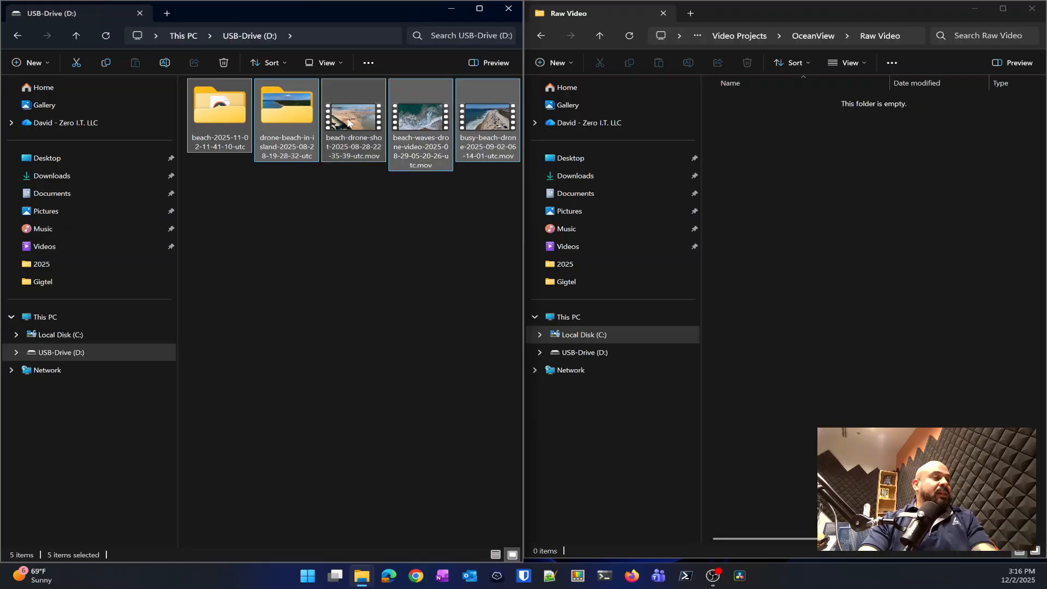
left_click_drag(349, 123, 870, 216)
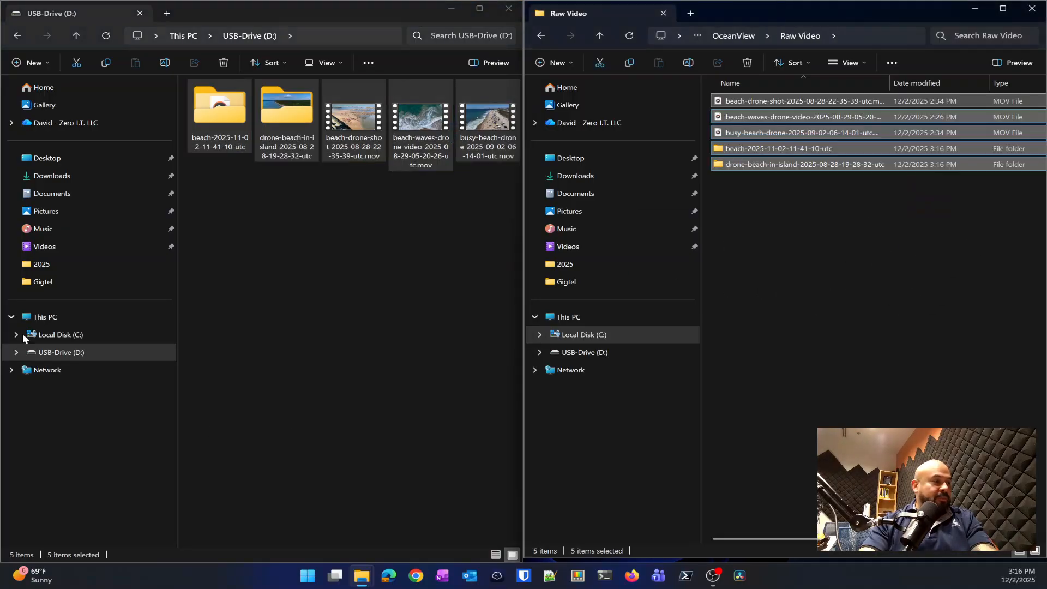
- Eject the USB drive and close the file window that was showing its contents
left_click(135, 355)
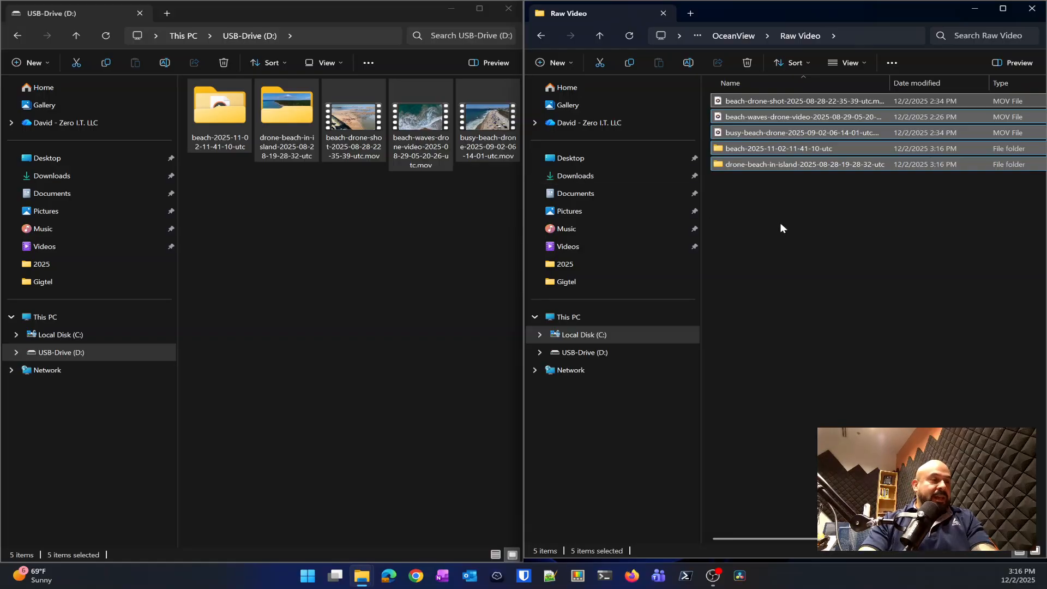
left_click(333, 263)
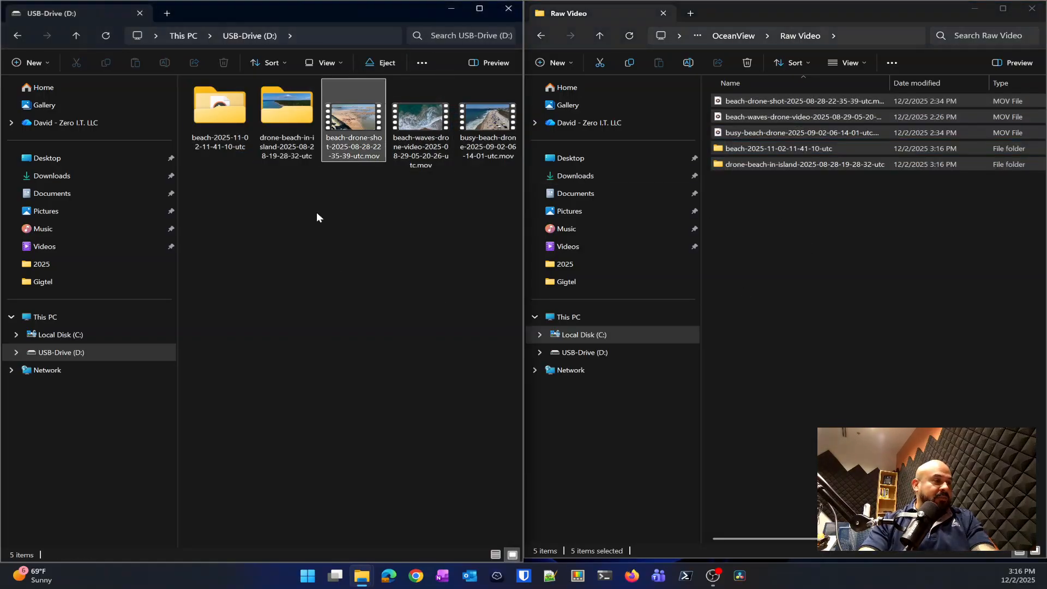
left_click(382, 64)
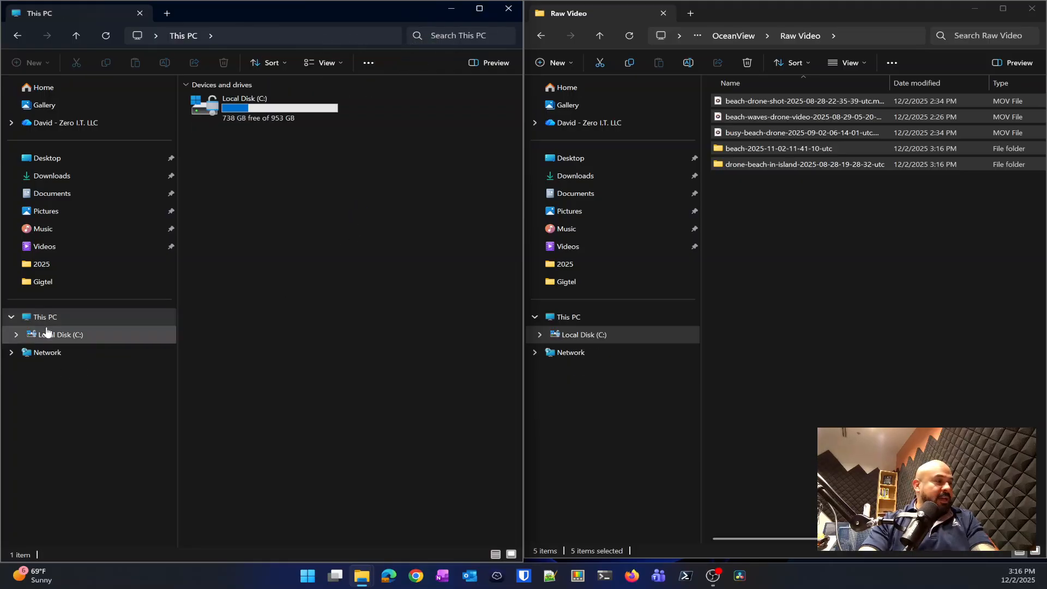
left_click(509, 8)
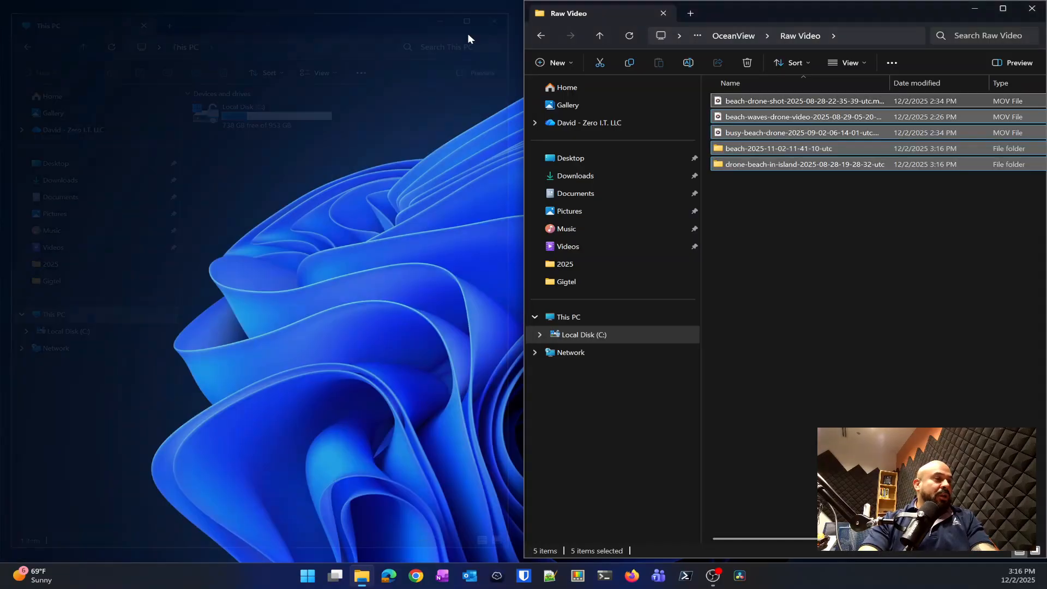
- Detach and enlarge the Raw Video window, go up to Video Projects, and reopen the OceanView folder
left_click_drag(842, 8, 456, 42)
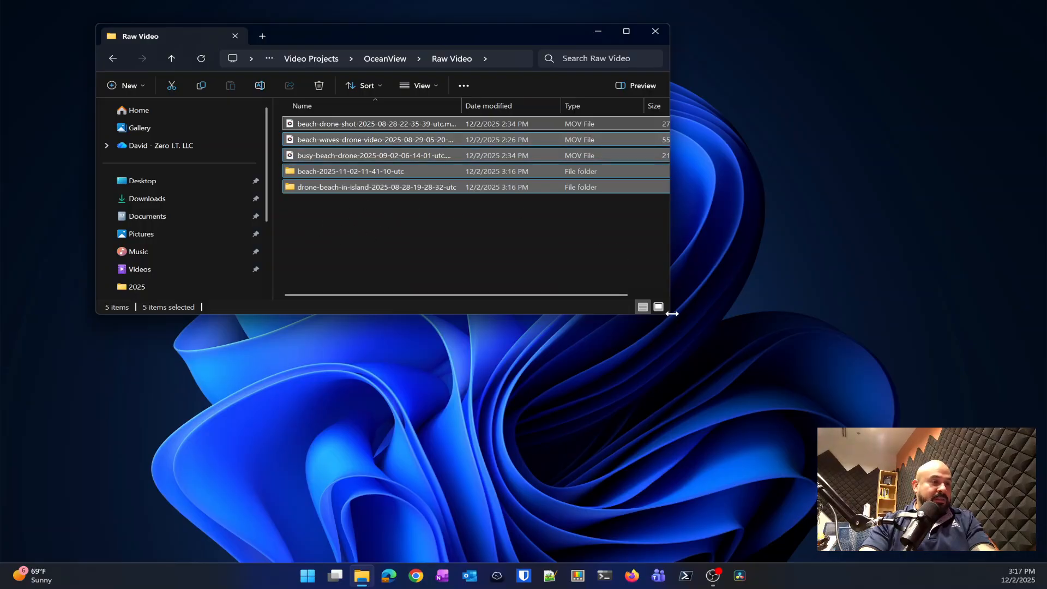
left_click_drag(671, 312, 787, 431)
left_click(463, 59)
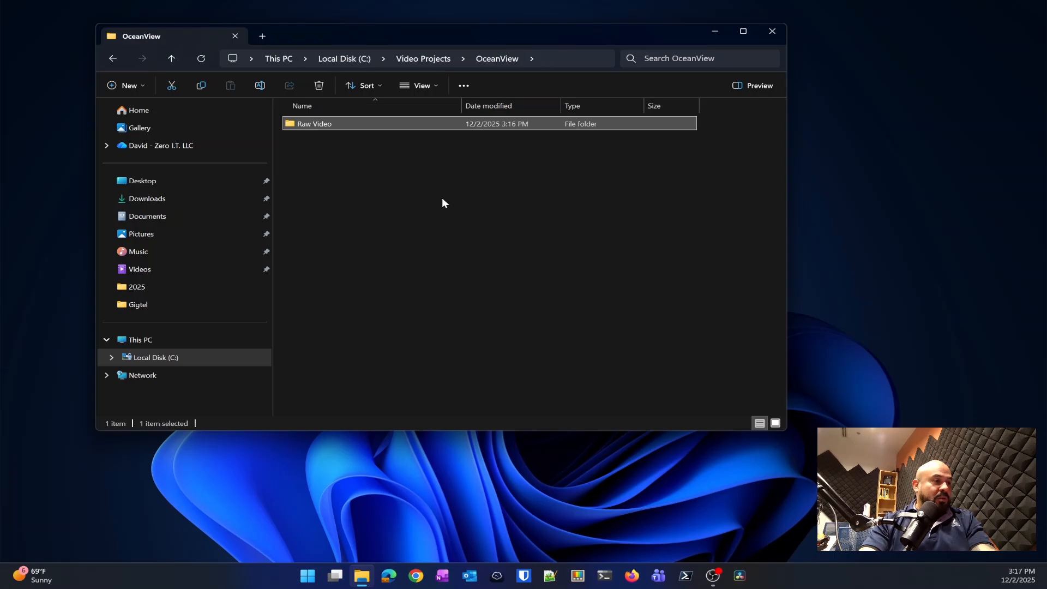
left_click(450, 58)
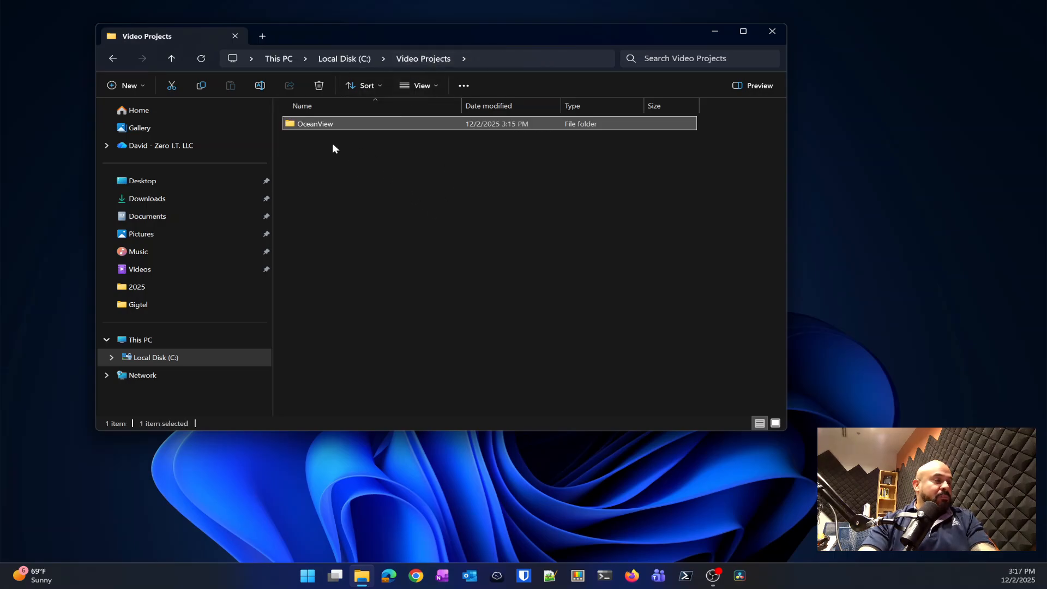
double_click(317, 121)
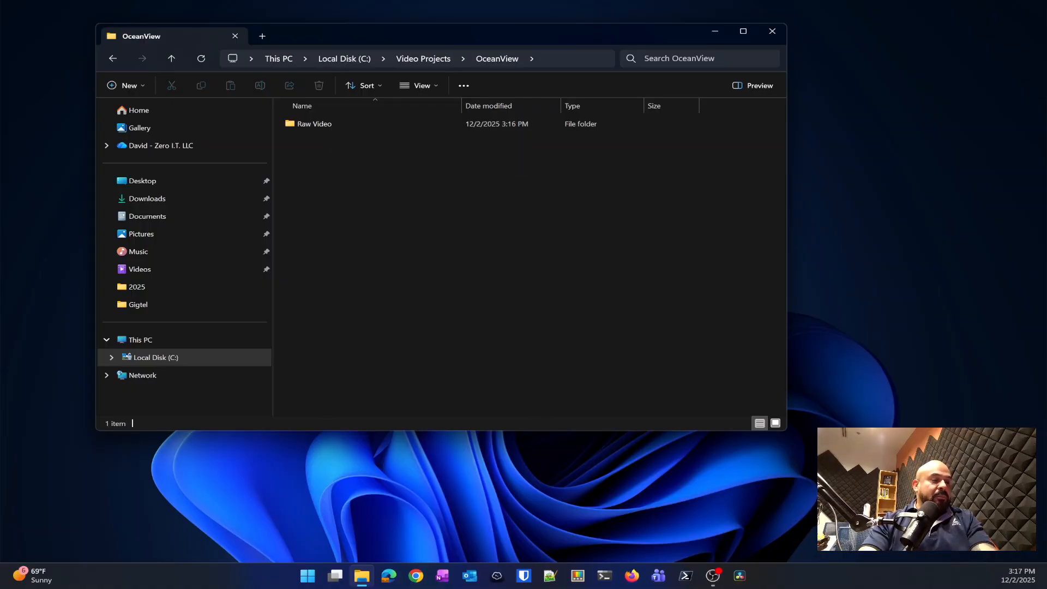
- Launch DaVinci Resolve and start a new local project named "OceanView"
left_click(742, 581)
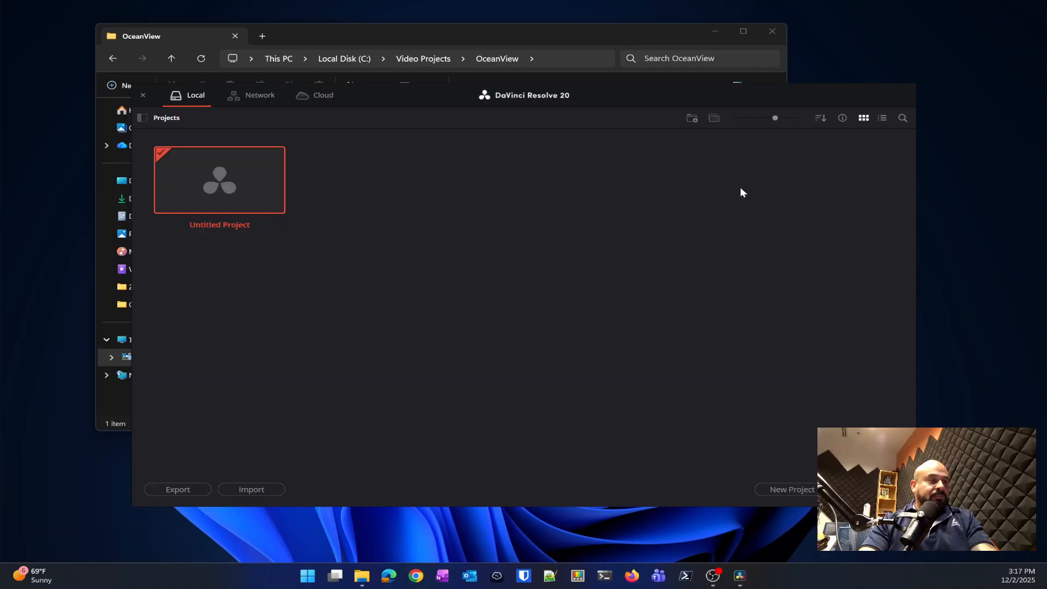
mouse_move(648, 104)
left_mouse_down()
mouse_move(561, 47)
mouse_move(637, 88)
left_mouse_up()
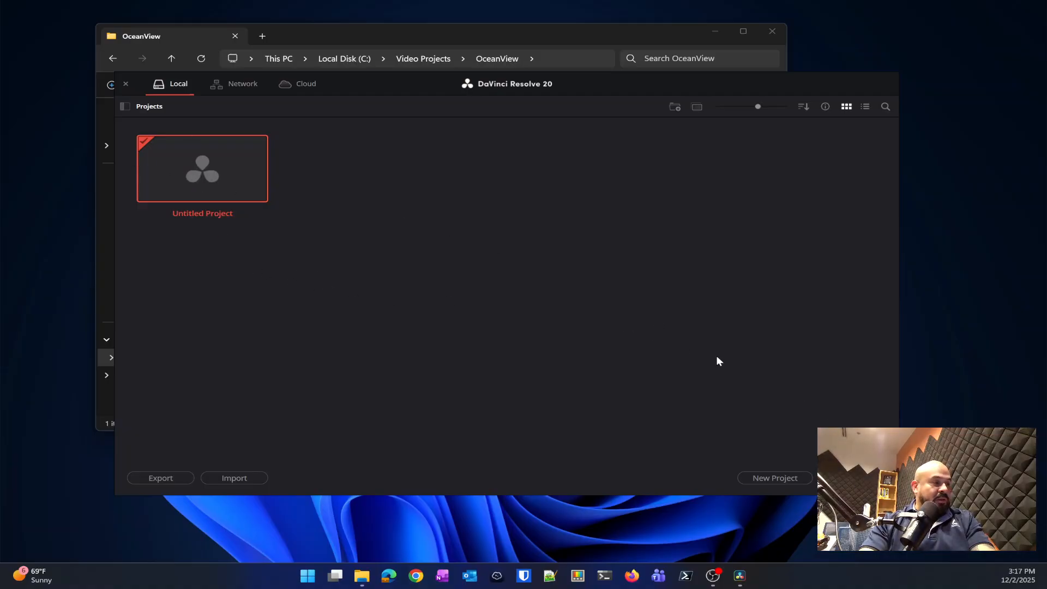
left_click(770, 478)
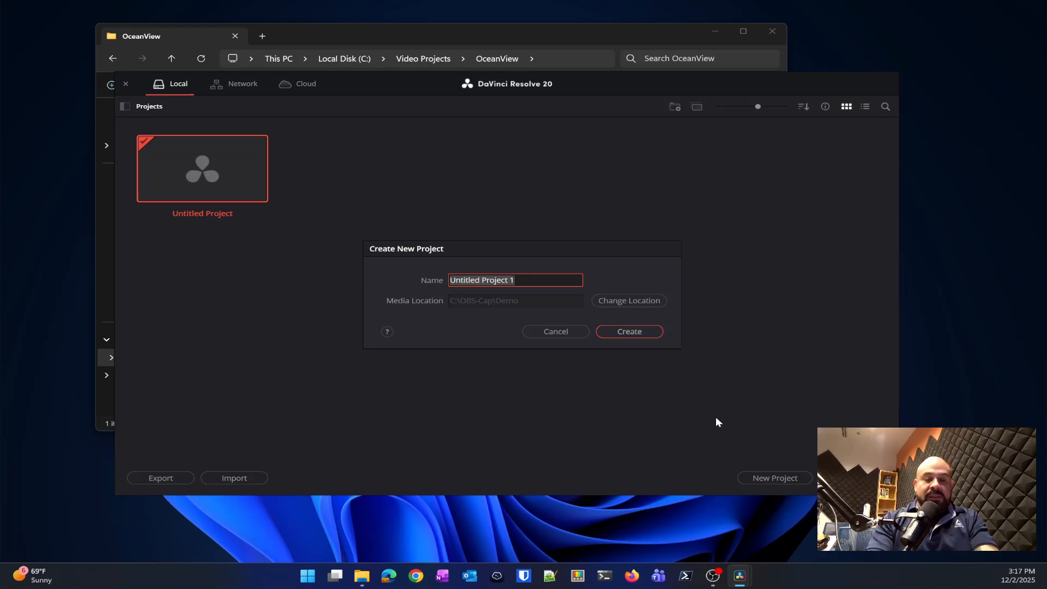
type("OceanView")
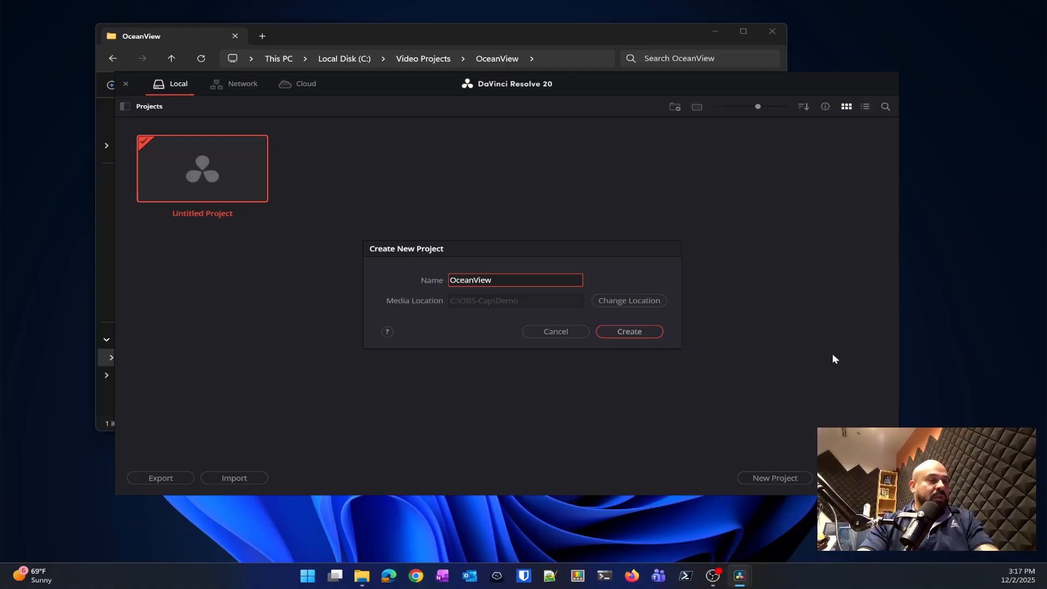
- Set the new project's media location to C:\Video Projects\OceanView and create the project
left_click(616, 299)
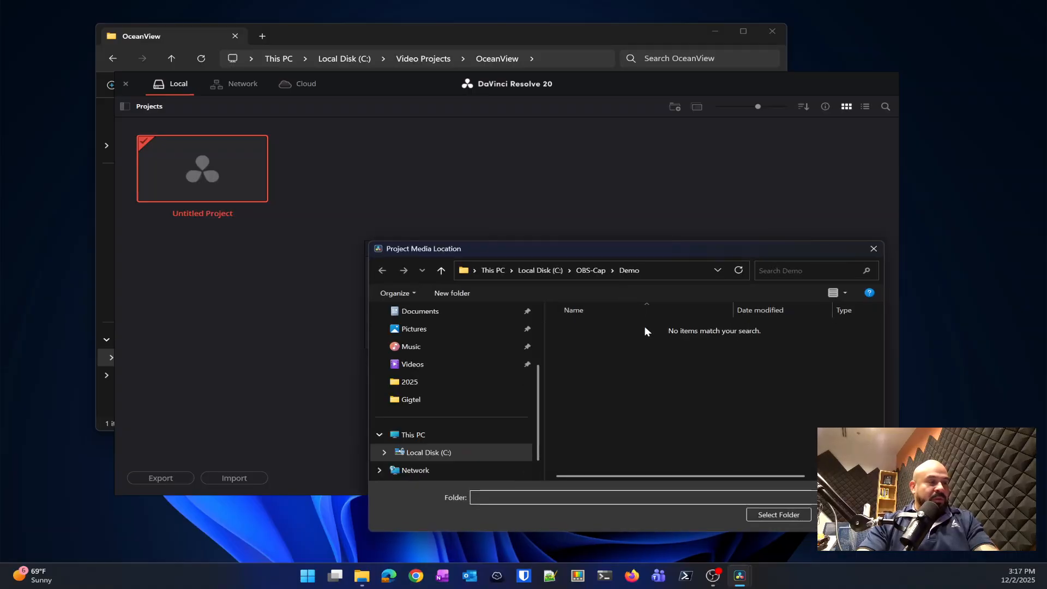
left_click(428, 453)
scroll(634, 411, "down", 1)
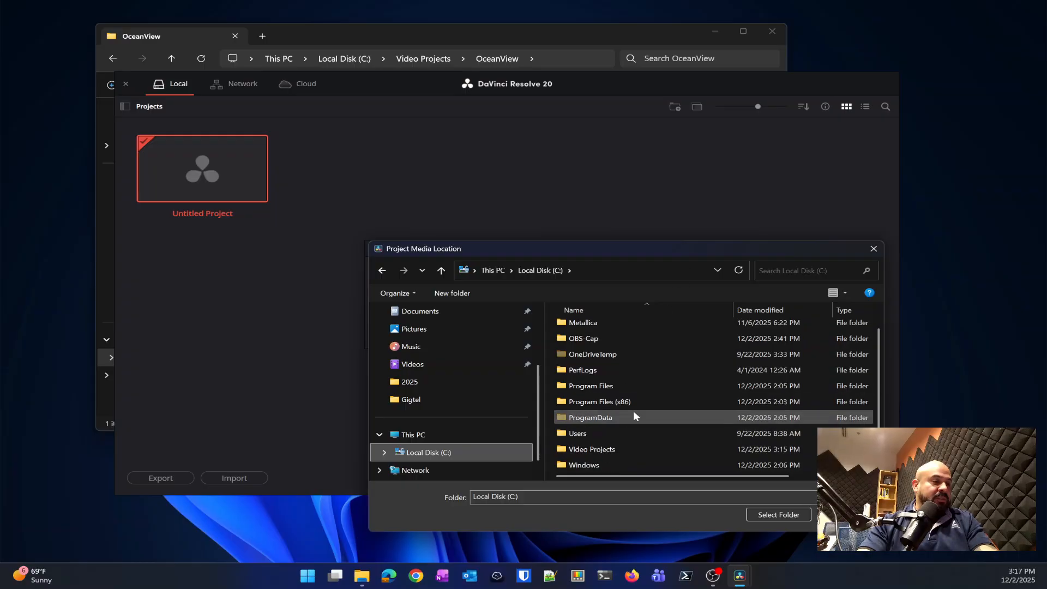
left_click(584, 451)
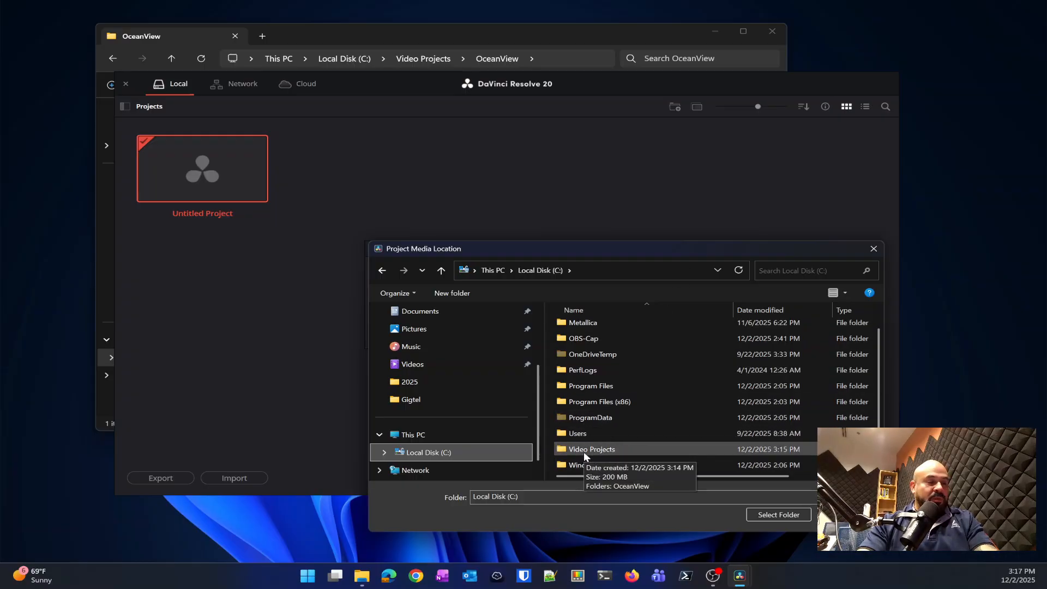
double_click(584, 452)
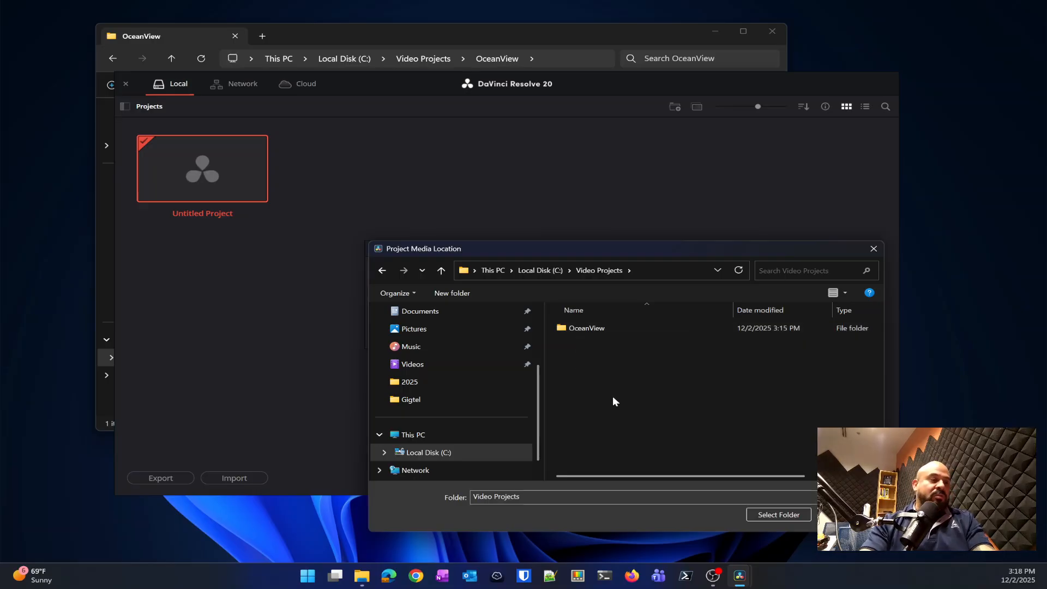
double_click(581, 327)
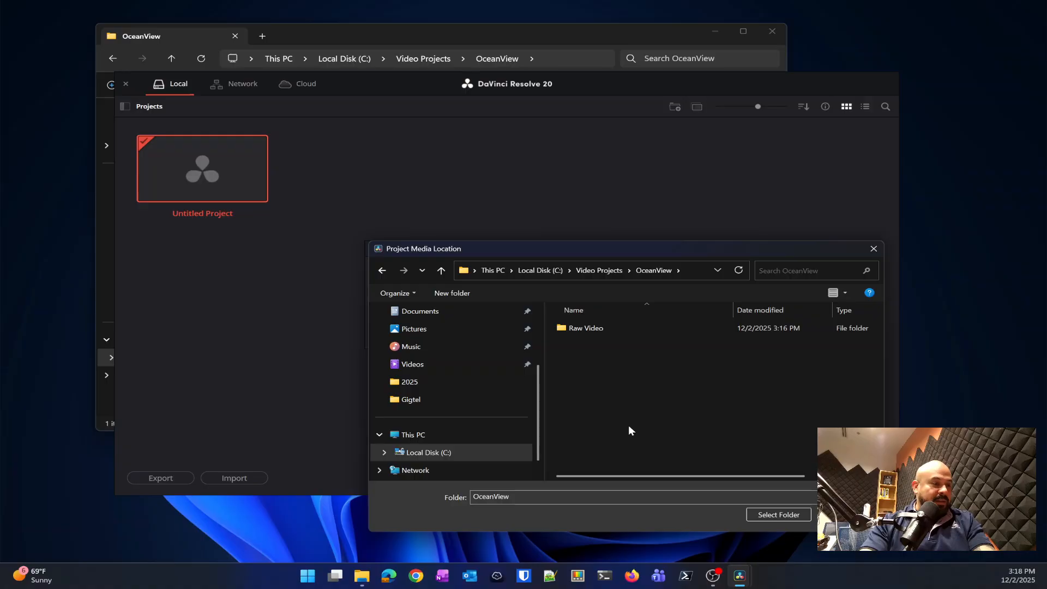
left_click(792, 515)
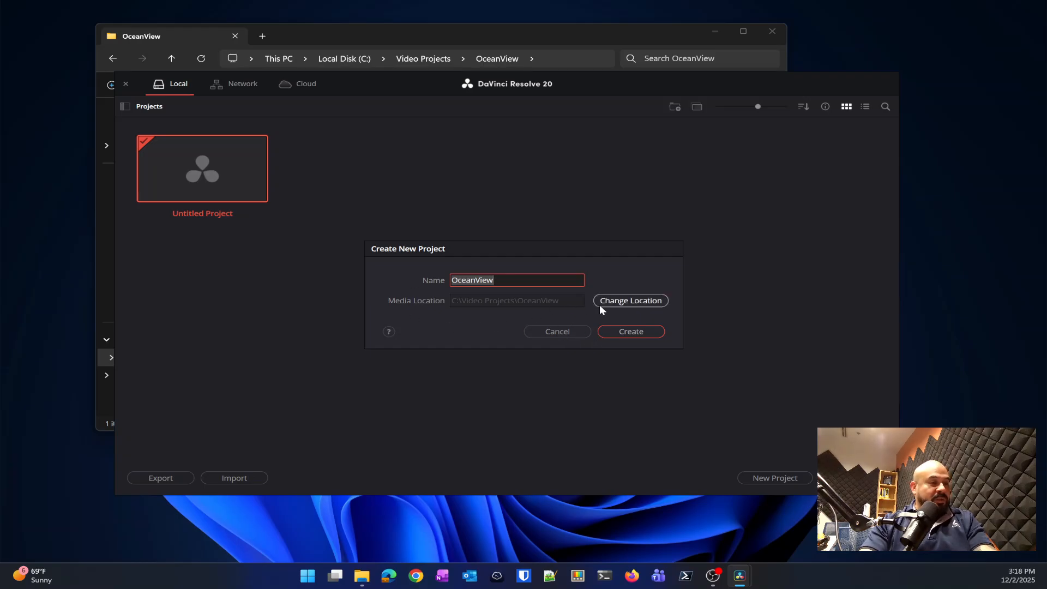
left_click(633, 334)
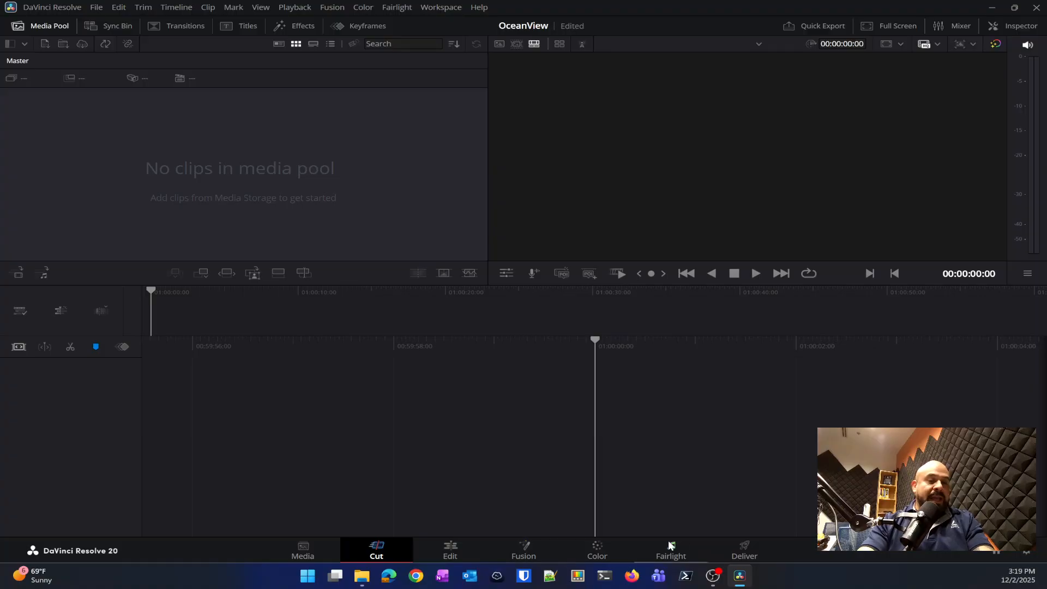
- Look through the workspace layouts of the Edit, Fusion, Color and Fairlight pages
left_click(451, 553)
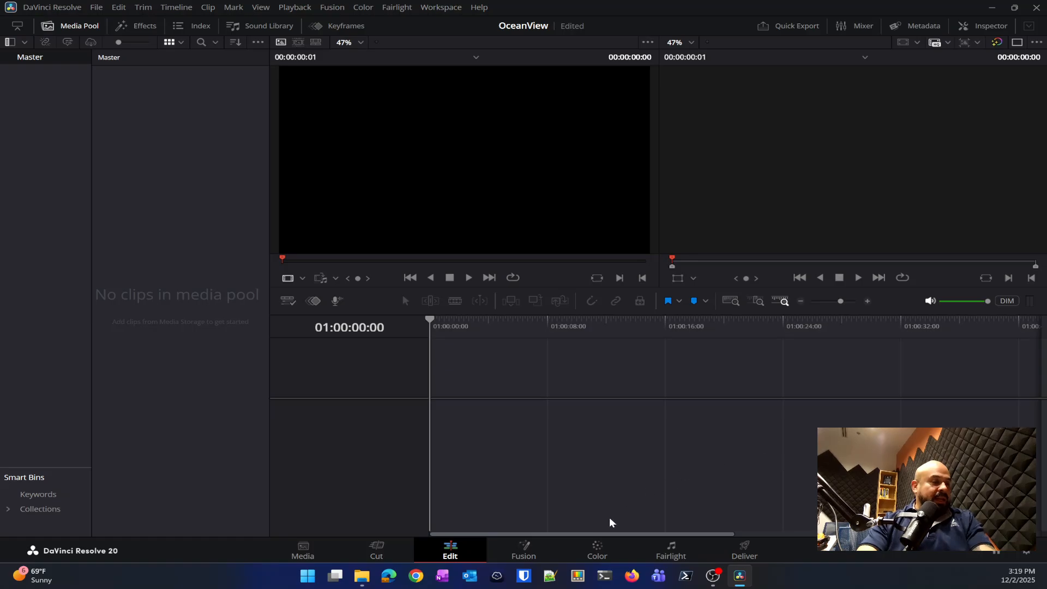
left_click(518, 545)
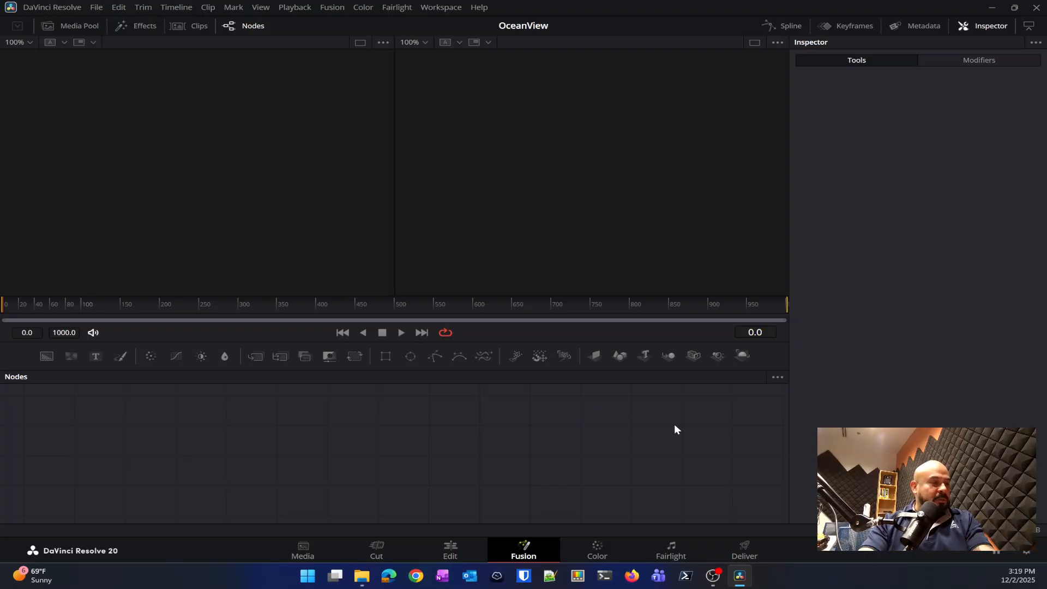
left_click(590, 555)
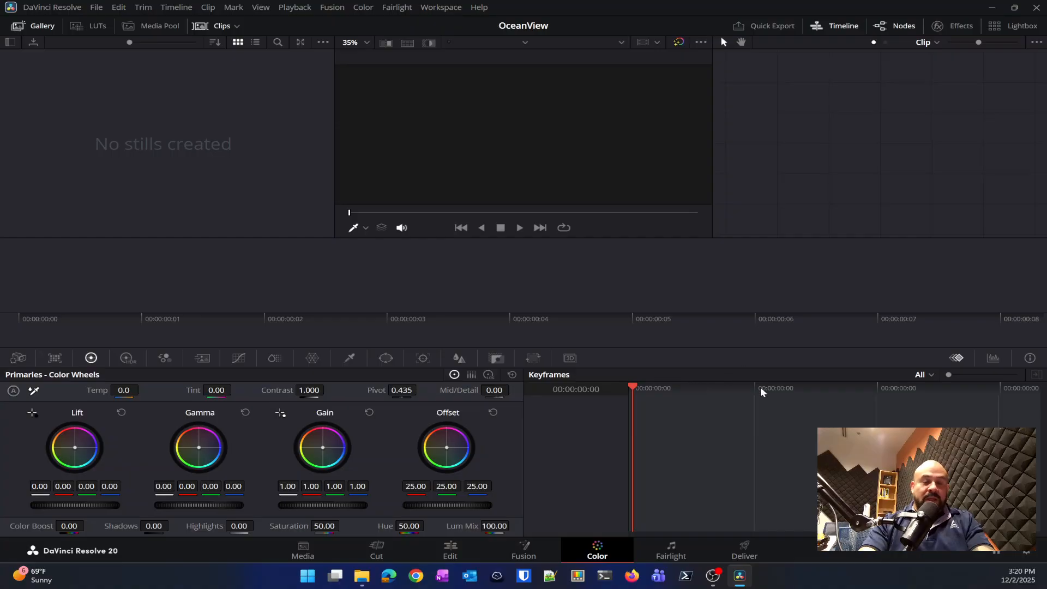
left_click(665, 557)
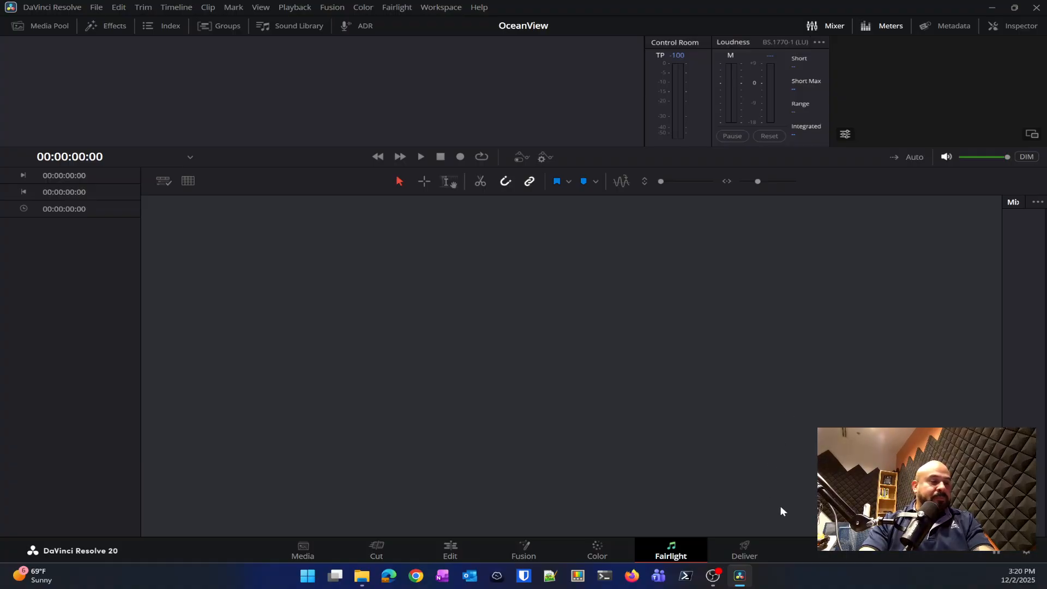
- Open the Deliver page and choose the YouTube 1080p render preset
left_click(743, 549)
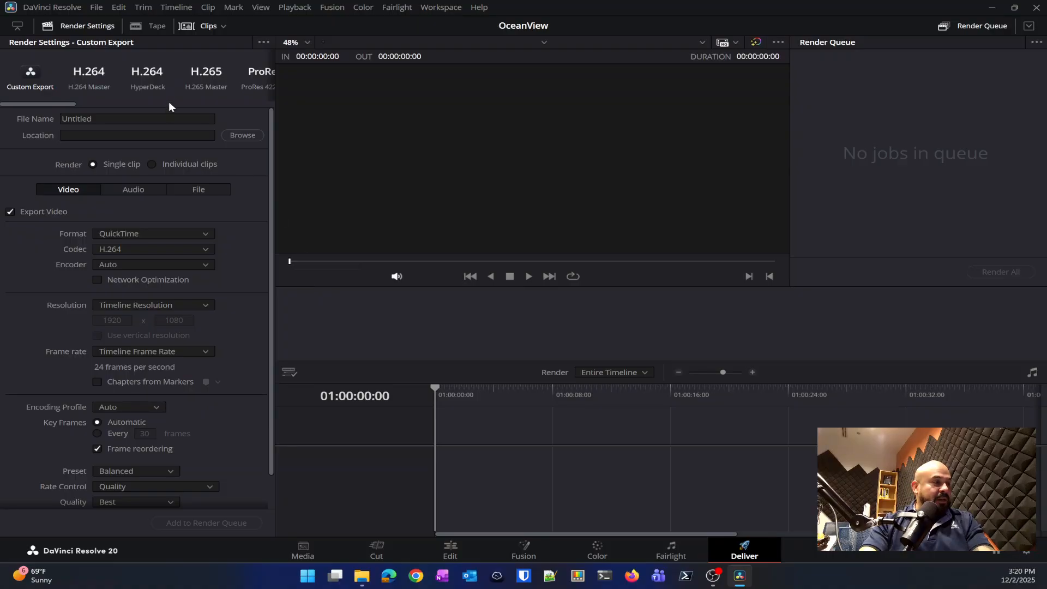
left_click_drag(24, 104, 93, 113)
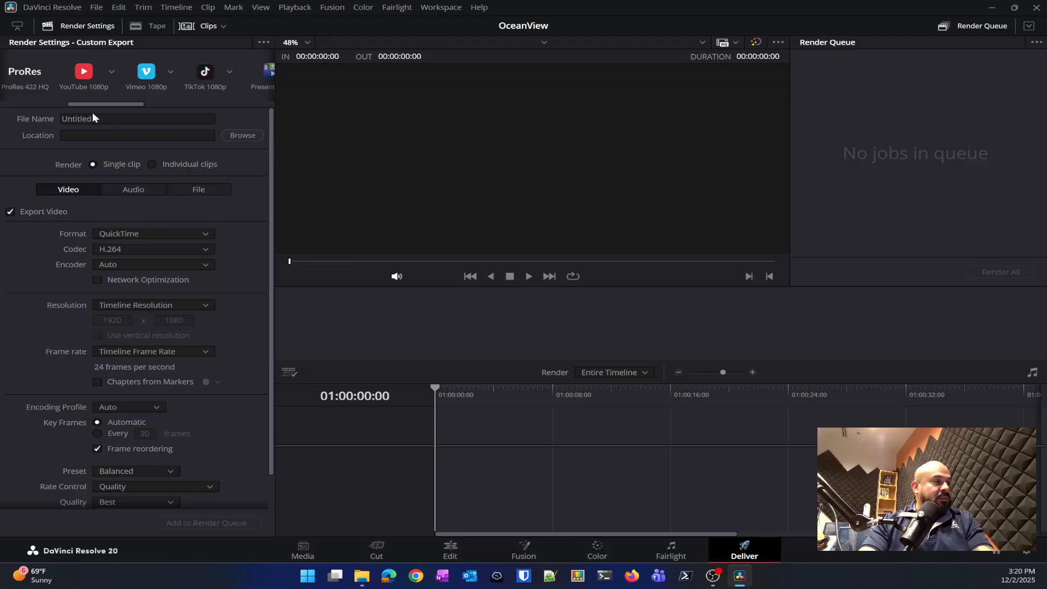
left_click(88, 77)
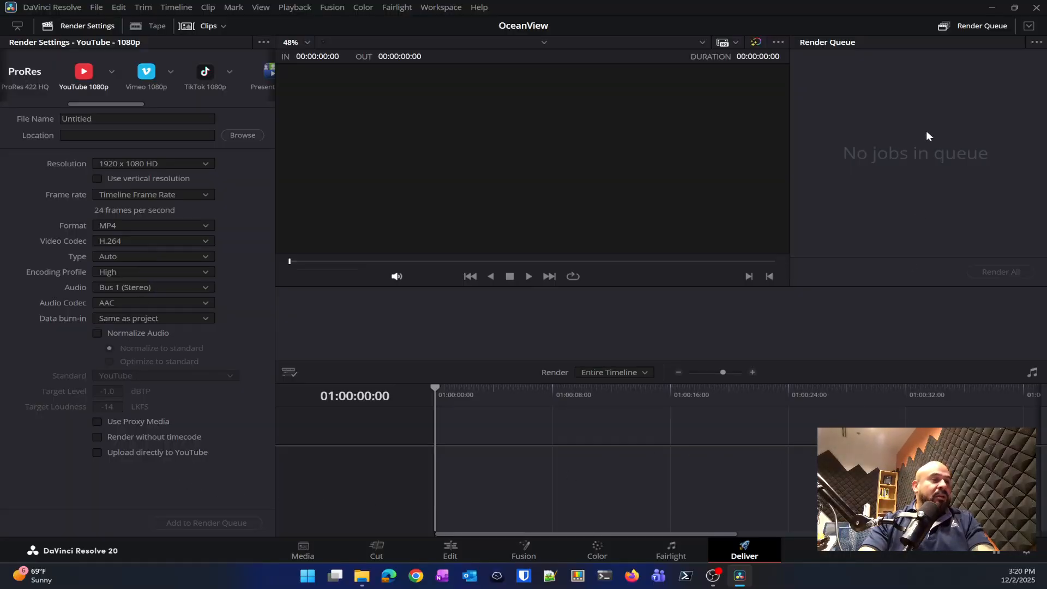
- View the Media page and return to the Cut page
left_click(306, 552)
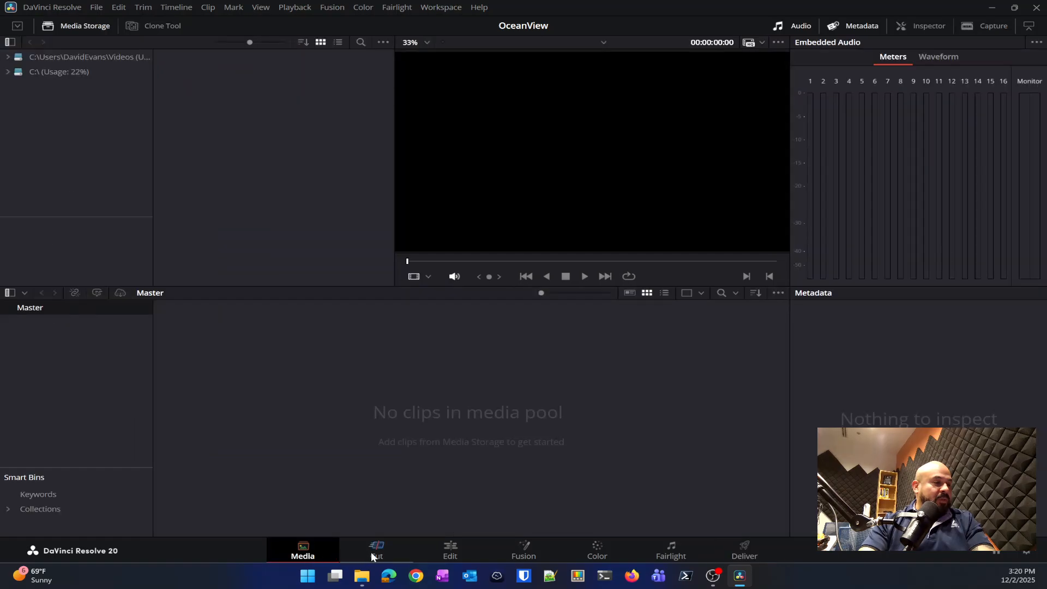
left_click(376, 552)
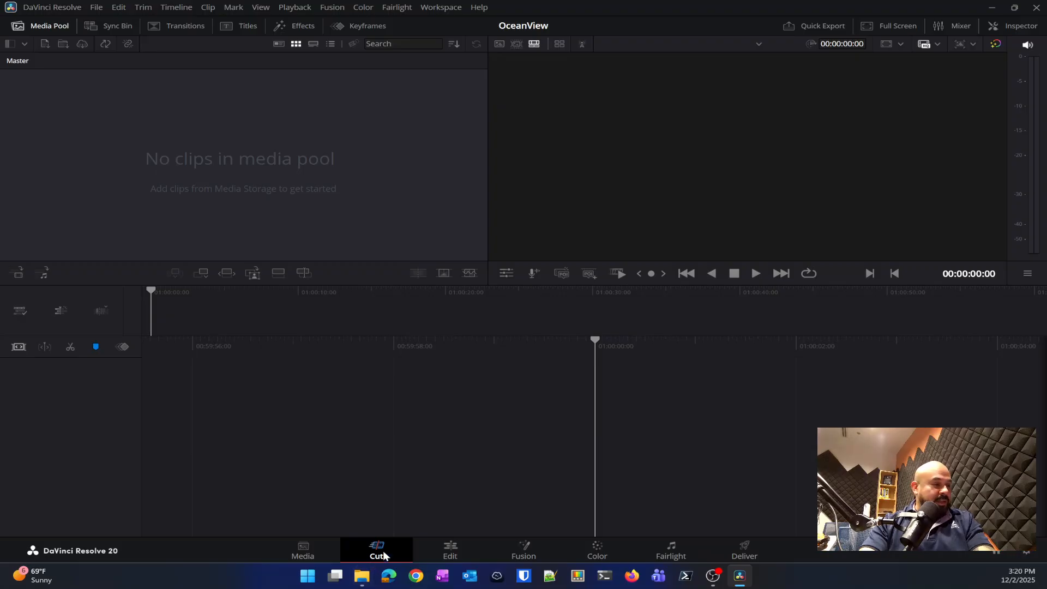
- Import the Raw Video folder from C:\Video Projects\OceanView into the media pool and change the project frame rate to match its clips
left_click(60, 45)
scroll(70, 177, "down", 3)
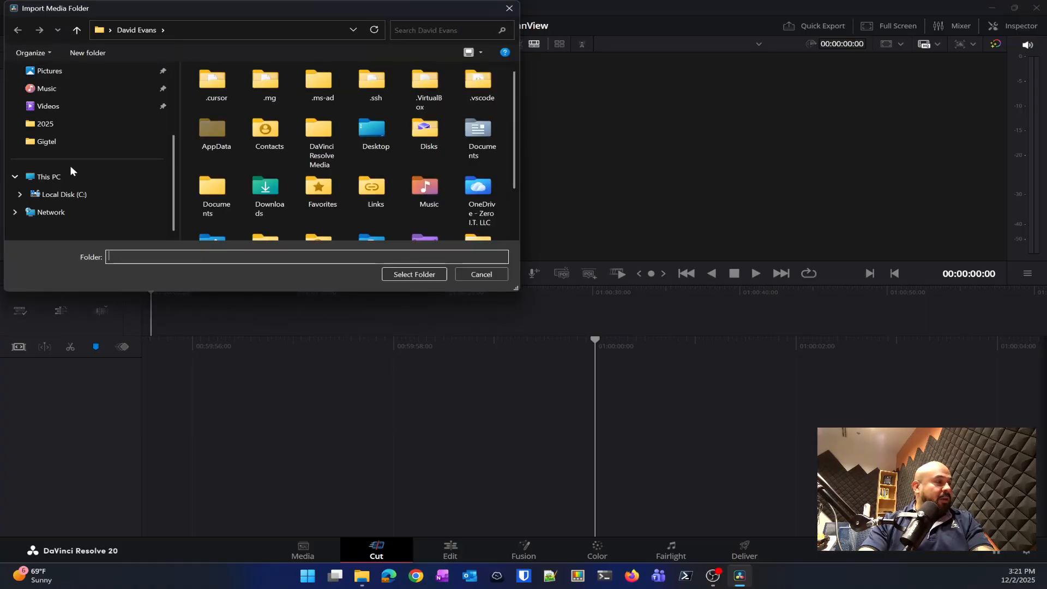
left_click(60, 195)
scroll(257, 180, "down", 1)
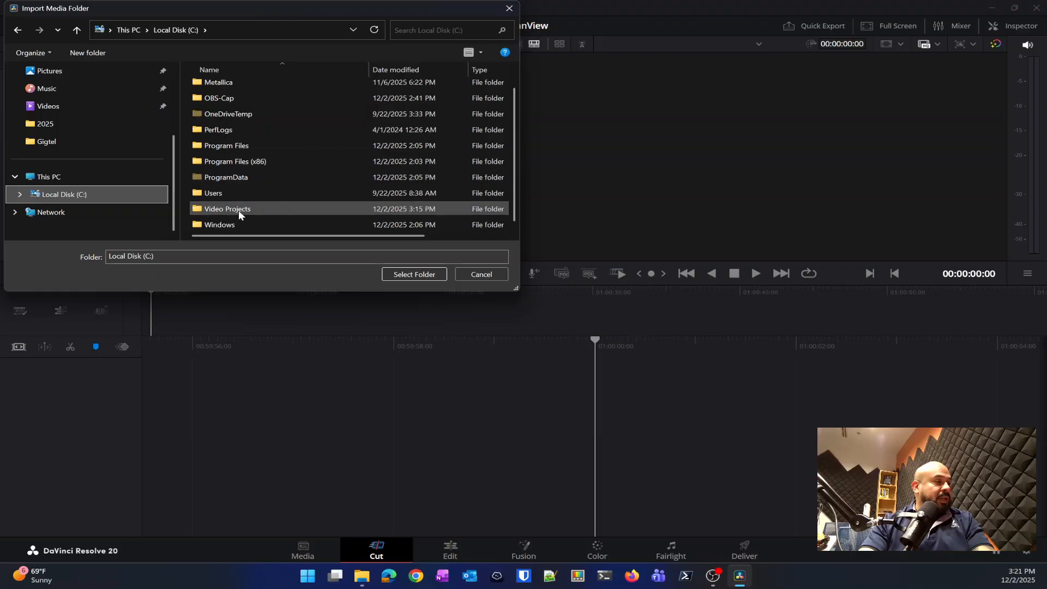
double_click(233, 212)
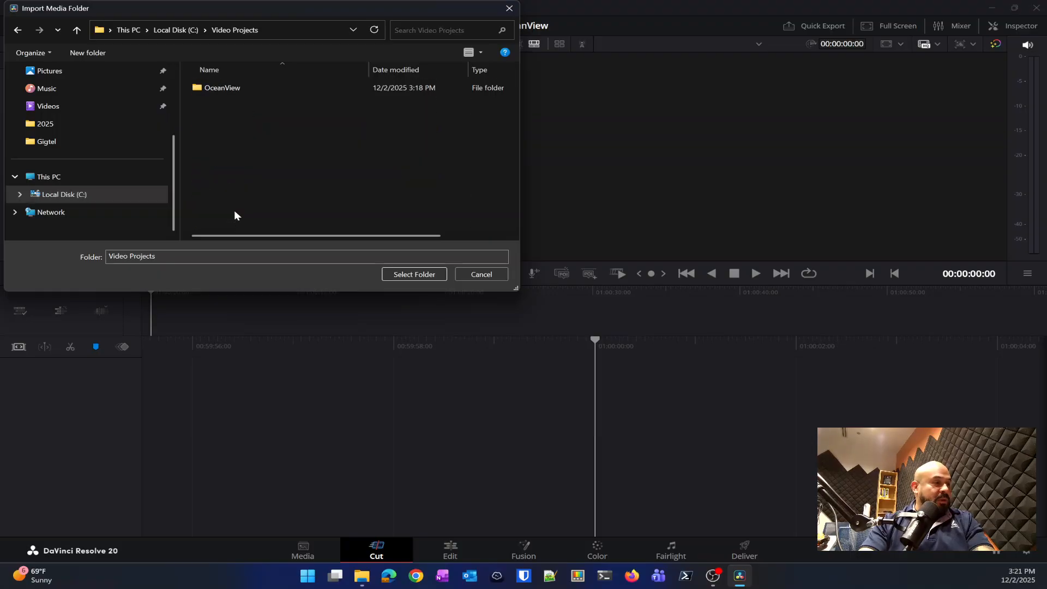
left_click(224, 92)
double_click(226, 91)
left_click(233, 90)
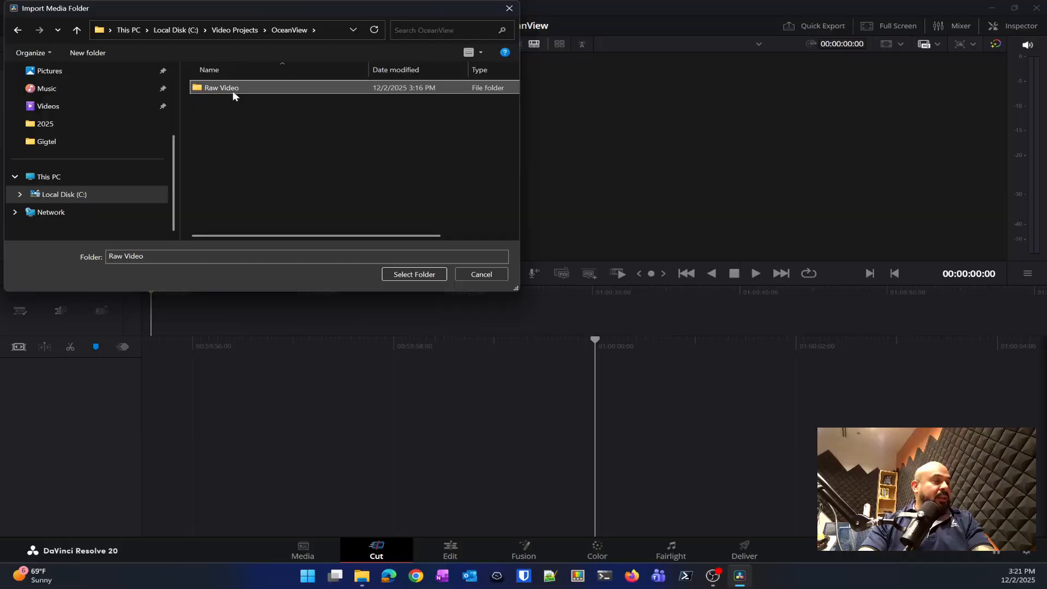
left_click(419, 274)
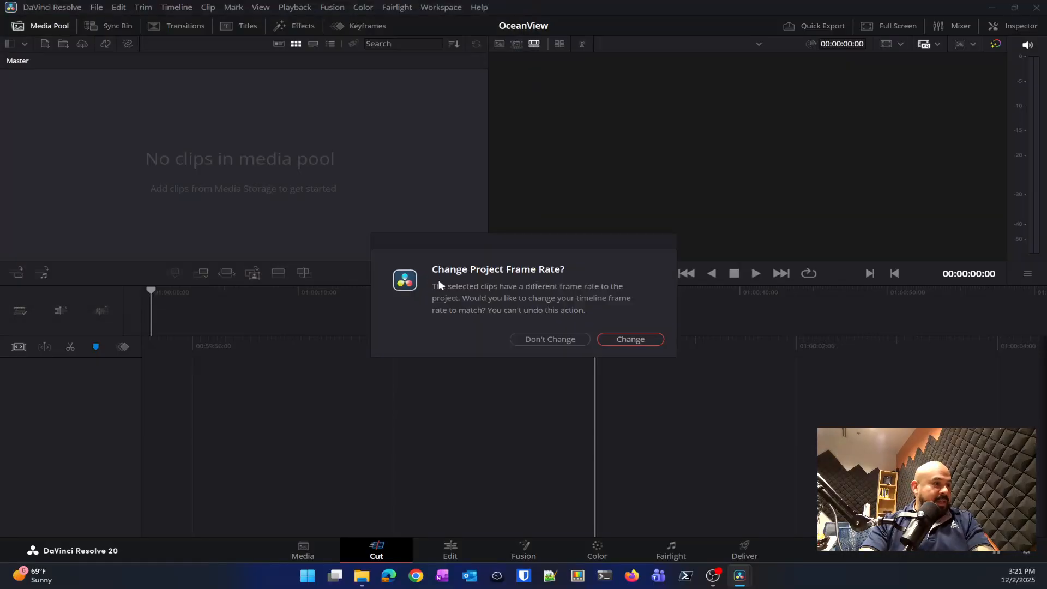
left_click(641, 339)
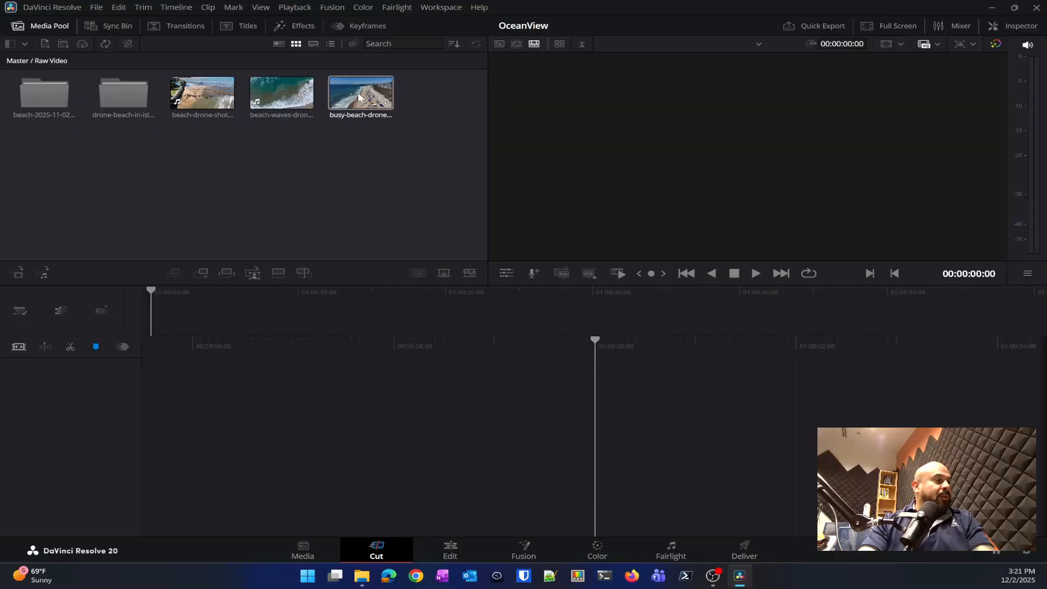
- Look through the clips in the imported drone-beach-in-island and beach-2025-11-02 subfolders, and return to the Raw Video bin
double_click(121, 105)
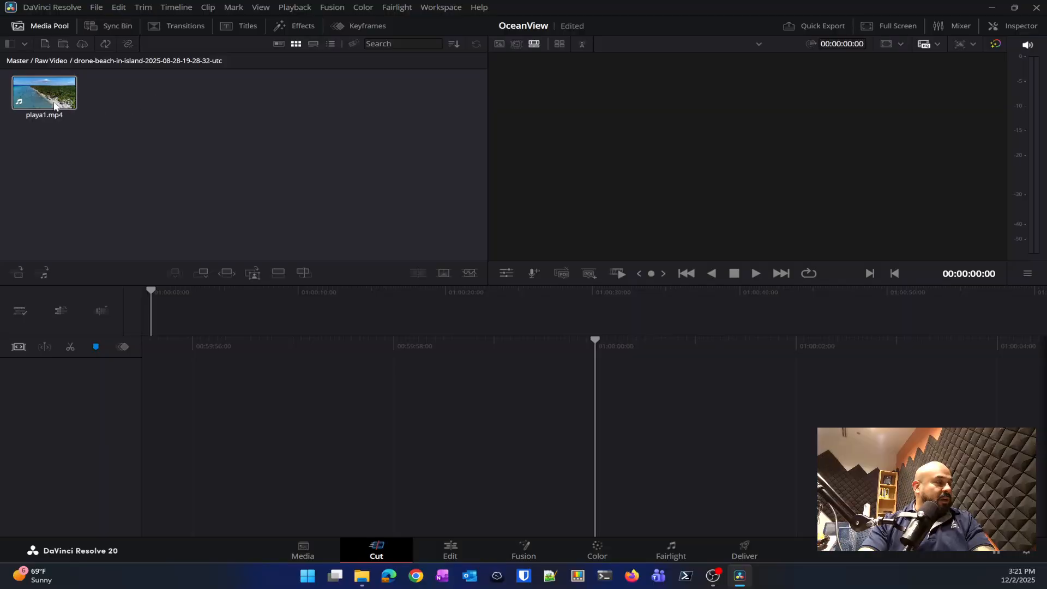
left_click(60, 62)
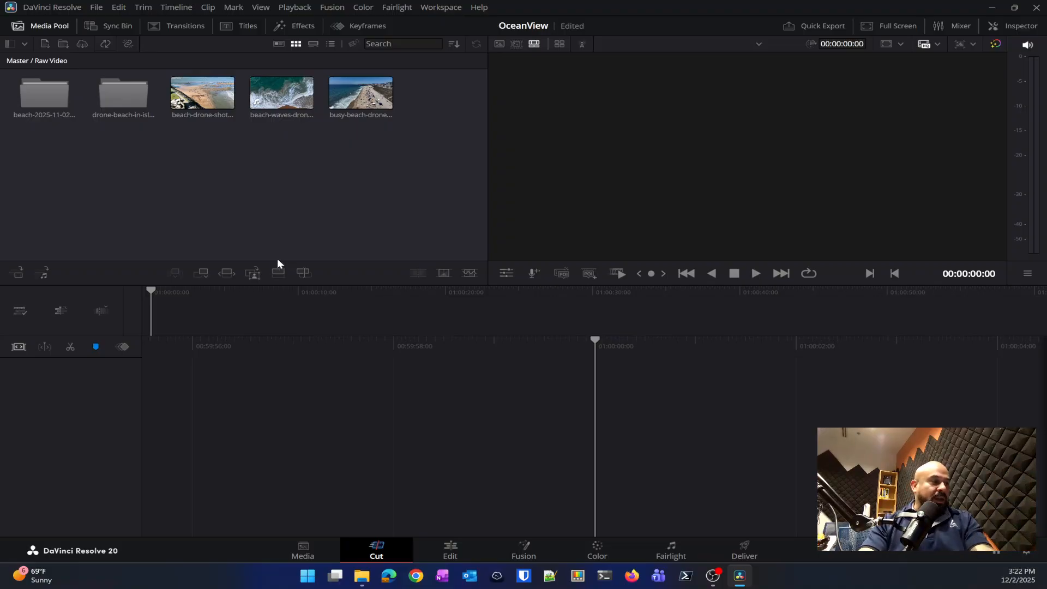
double_click(38, 102)
left_click(190, 92)
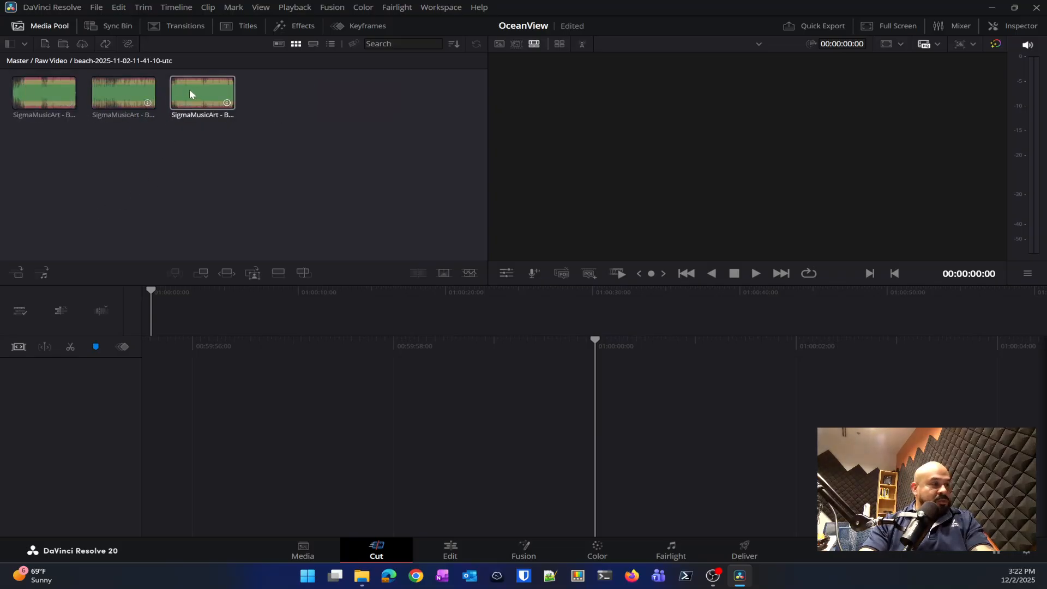
left_click(133, 95)
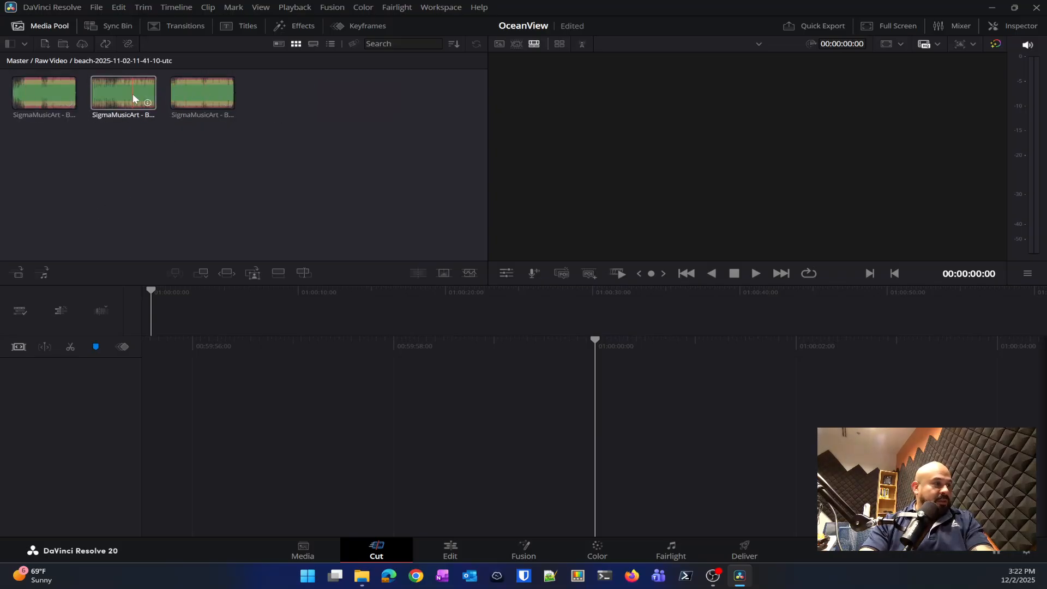
left_click(59, 61)
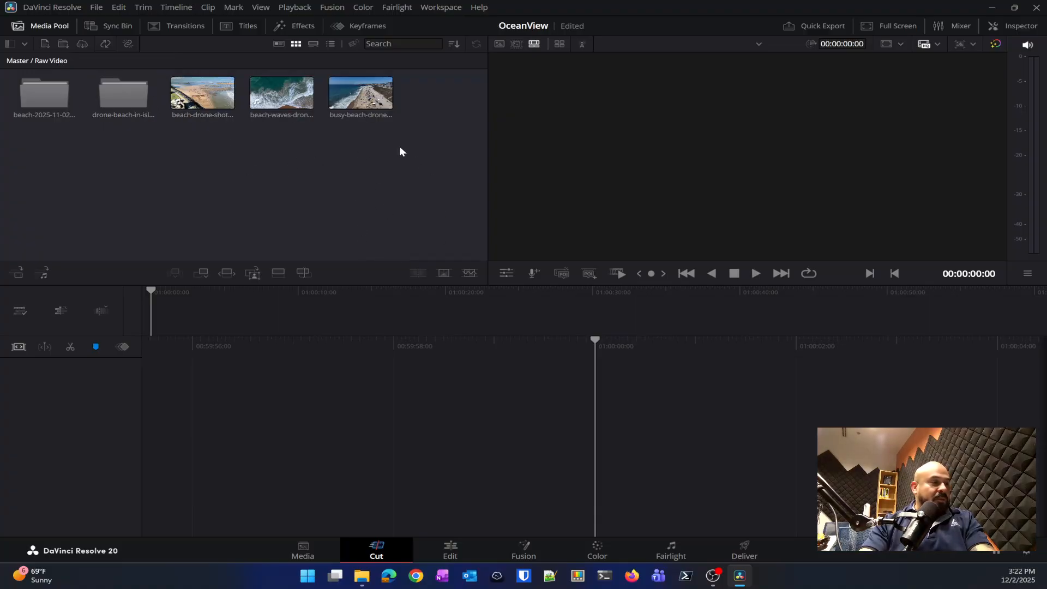
- Open the Edit page, preview the beach clips and place busy-beach-drone on a new timeline, starting about 3 seconds in
left_click(451, 549)
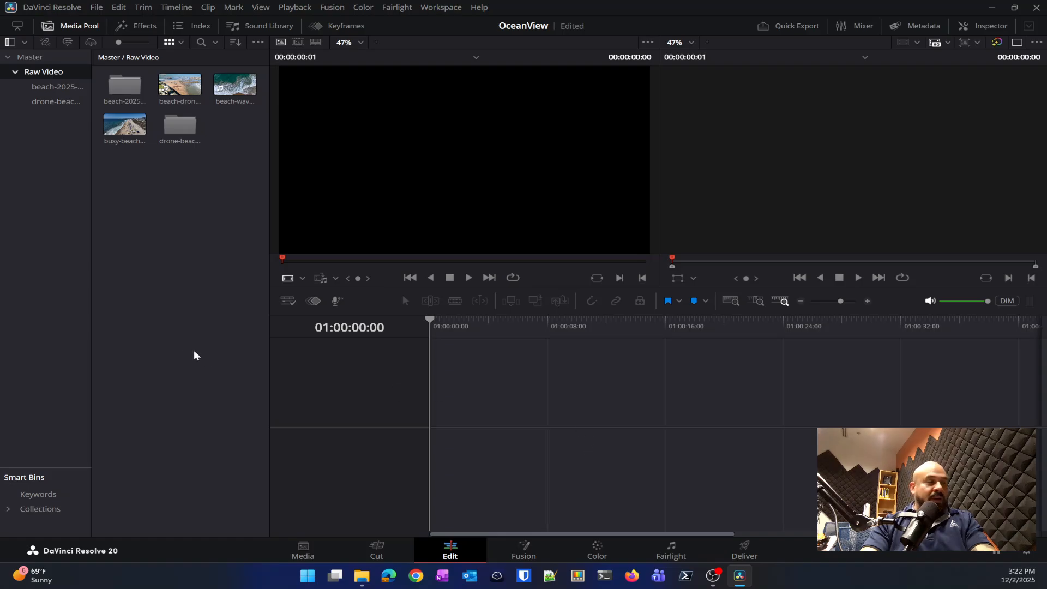
left_click(170, 87)
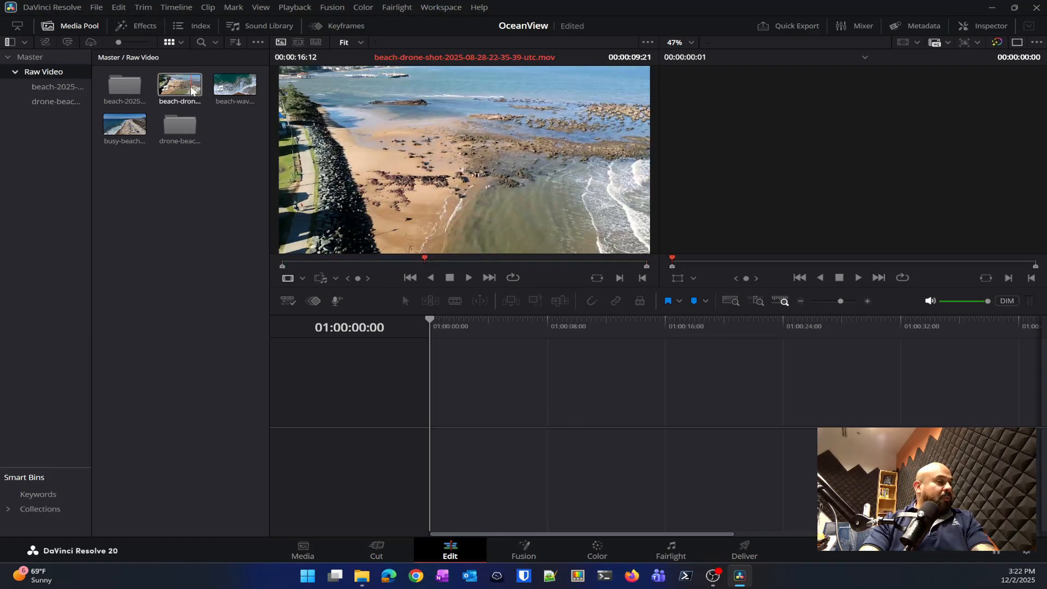
left_click(250, 91)
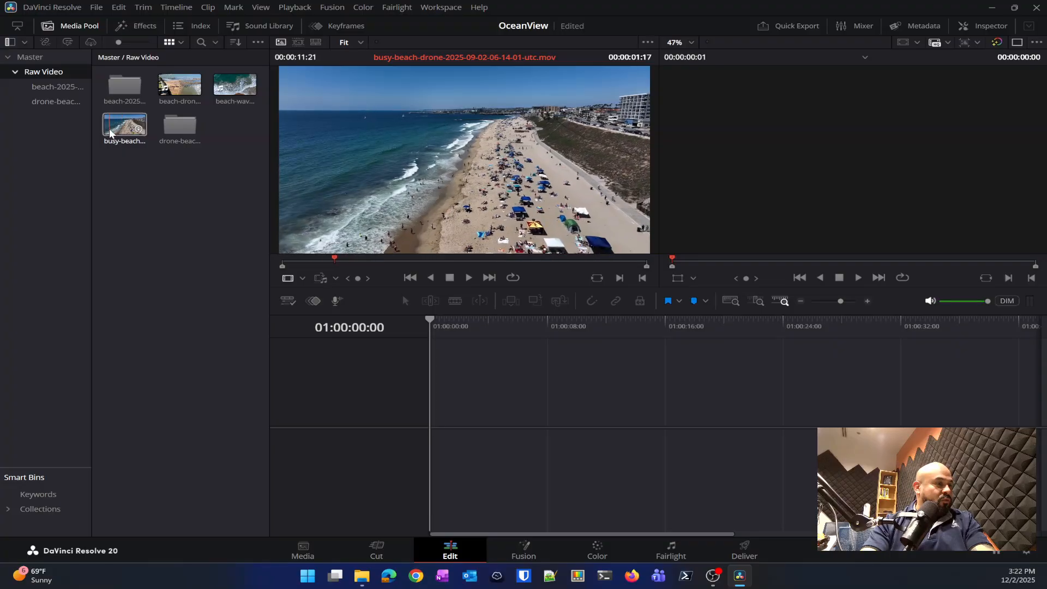
left_click_drag(124, 146, 483, 453)
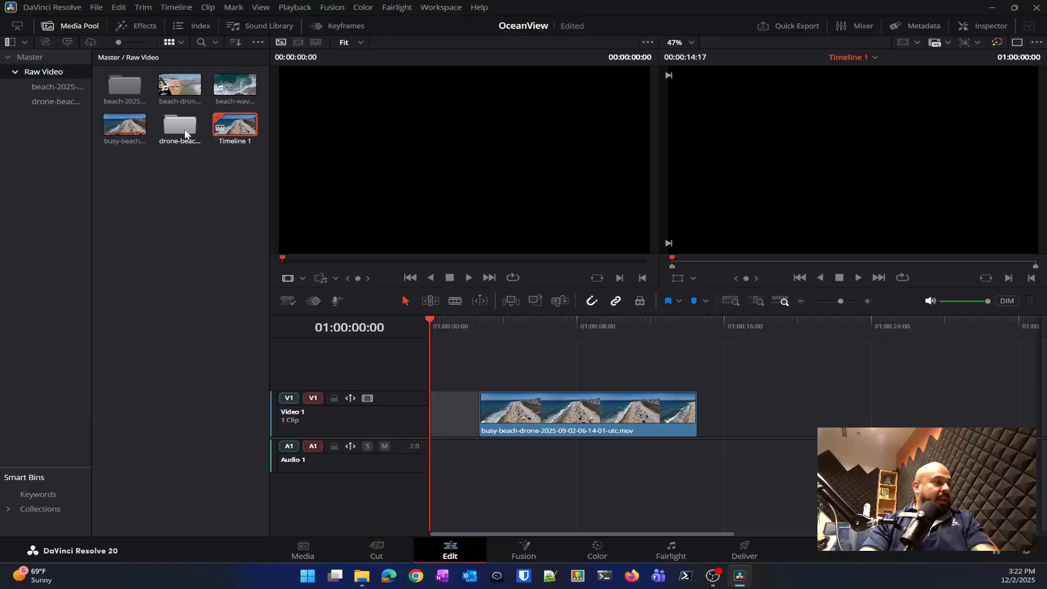
- Examine the remaining clips in the Raw Video bin and the contents of its two subfolders
left_click(188, 89)
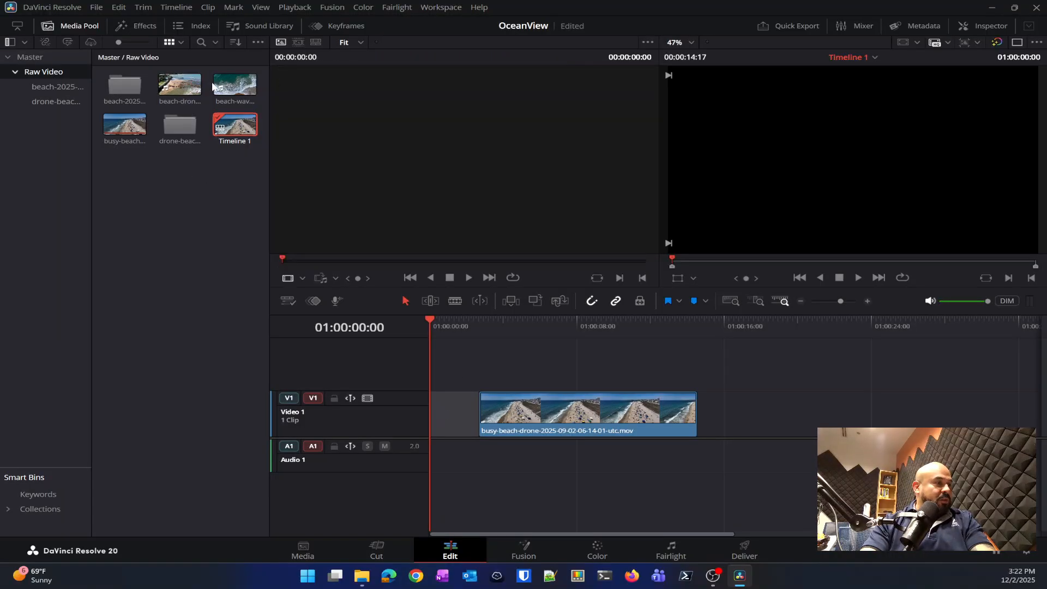
left_click(250, 91)
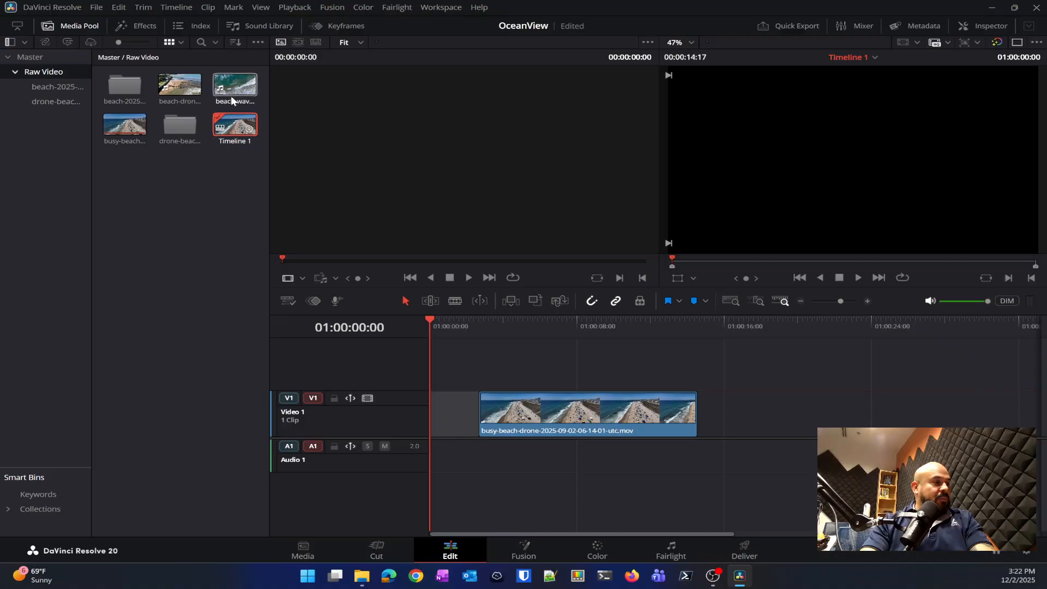
double_click(177, 132)
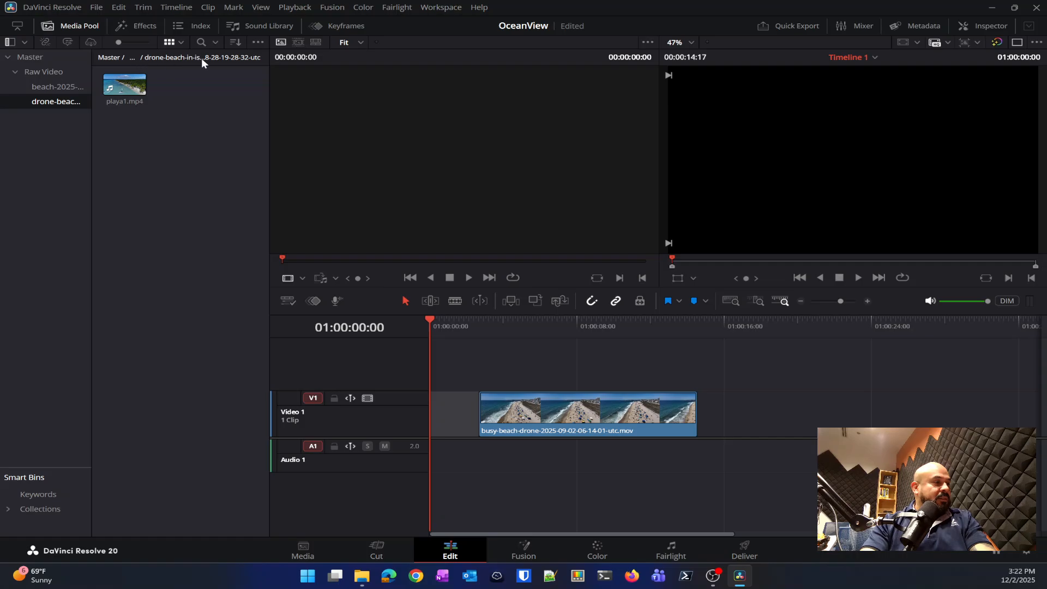
left_click(108, 57)
double_click(119, 91)
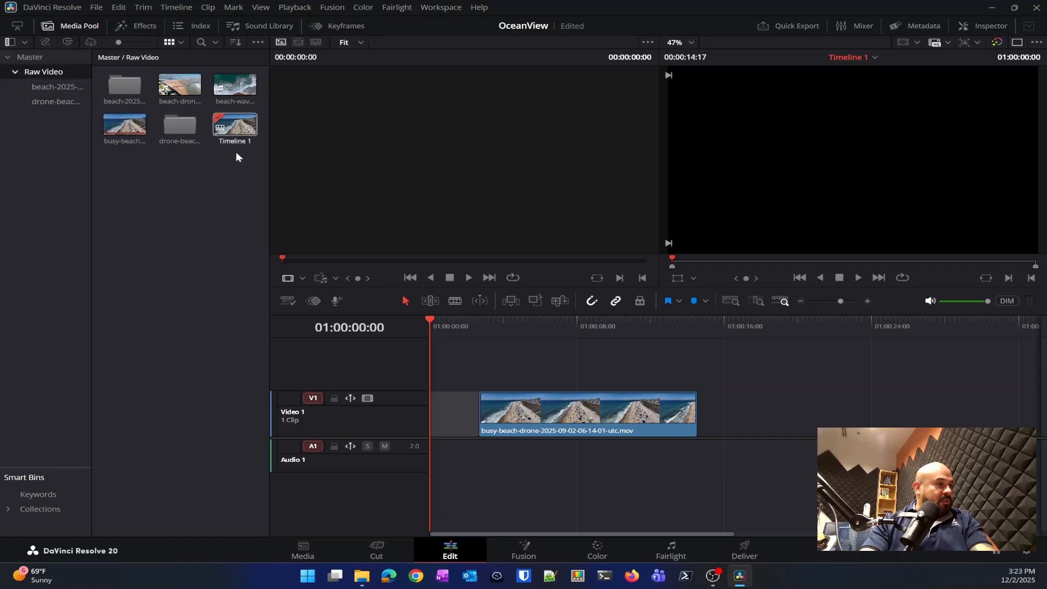
left_click(55, 85)
left_click(54, 101)
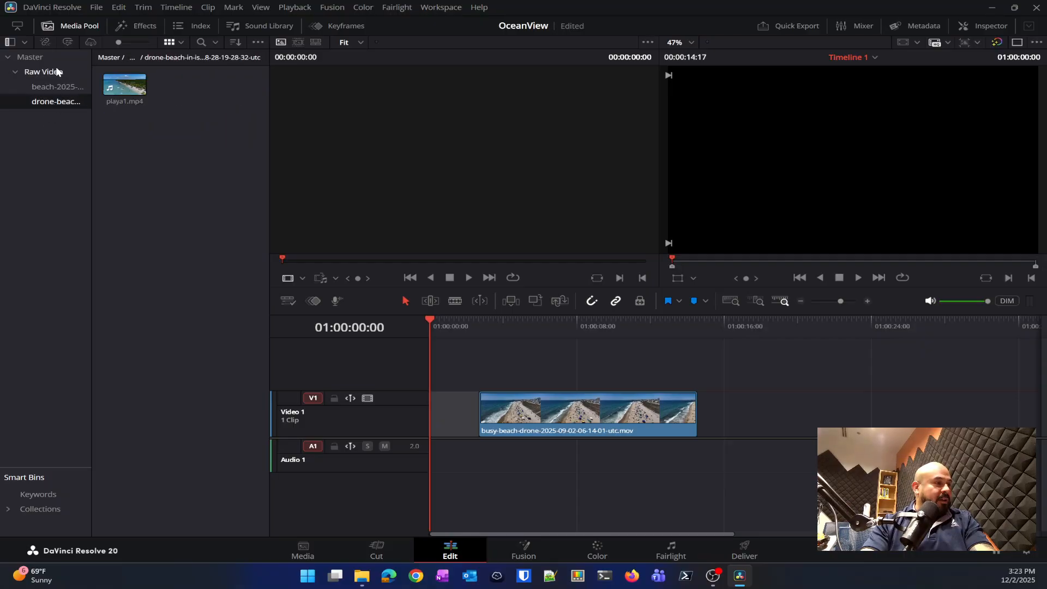
left_click(54, 73)
left_click(58, 85)
left_click(57, 73)
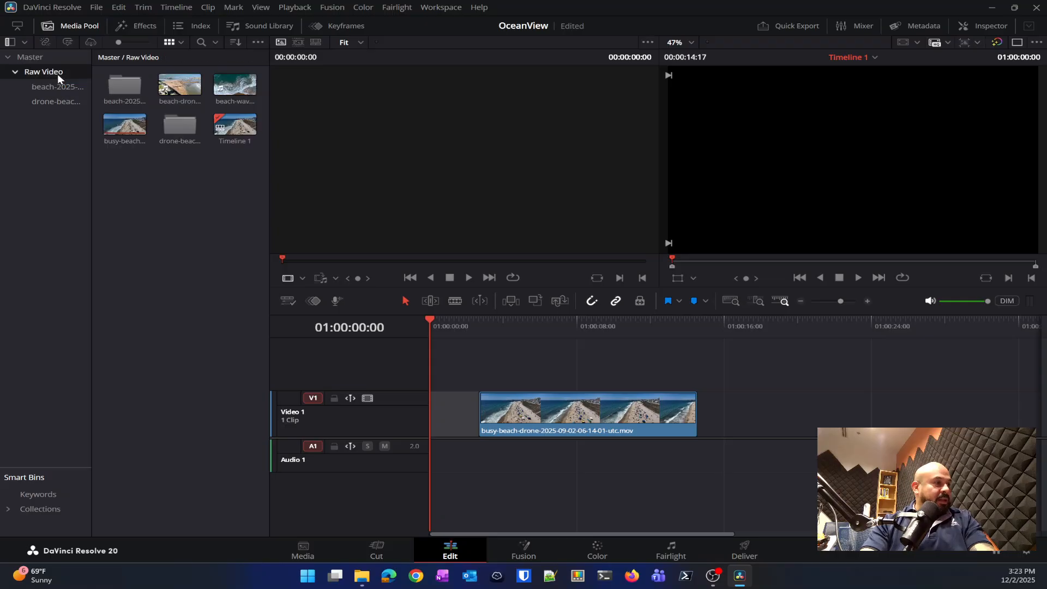
left_click(54, 86)
left_click(51, 72)
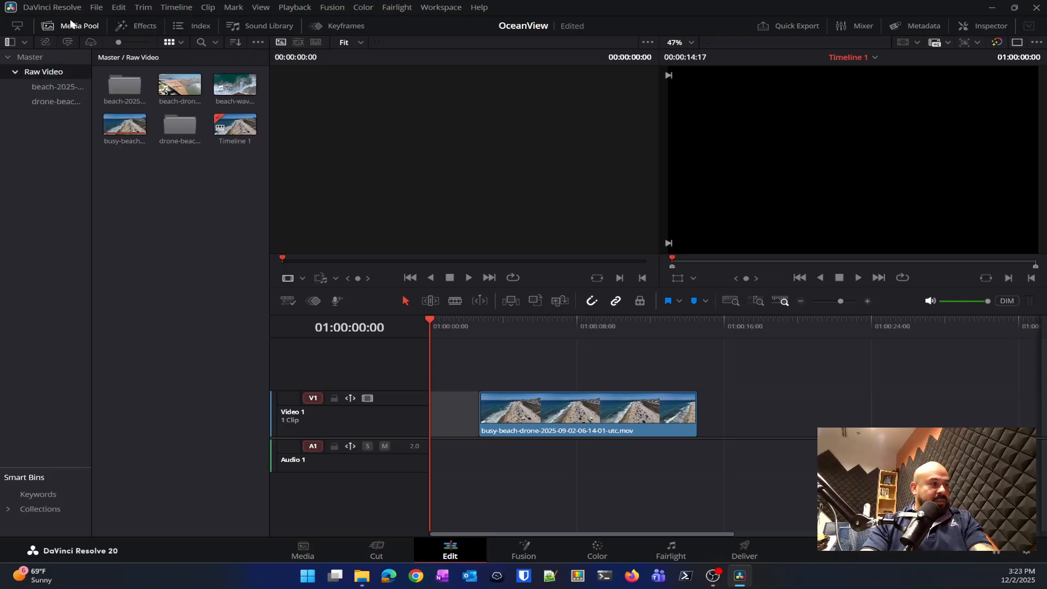
- Hide the media pool and show it again
left_click(70, 25)
left_click(69, 25)
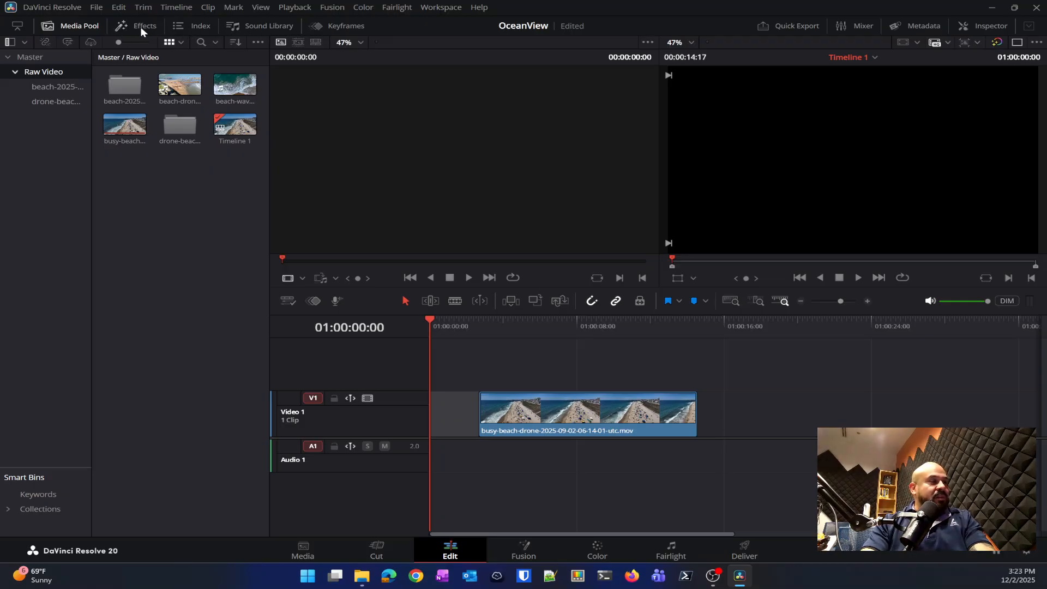
left_click(68, 25)
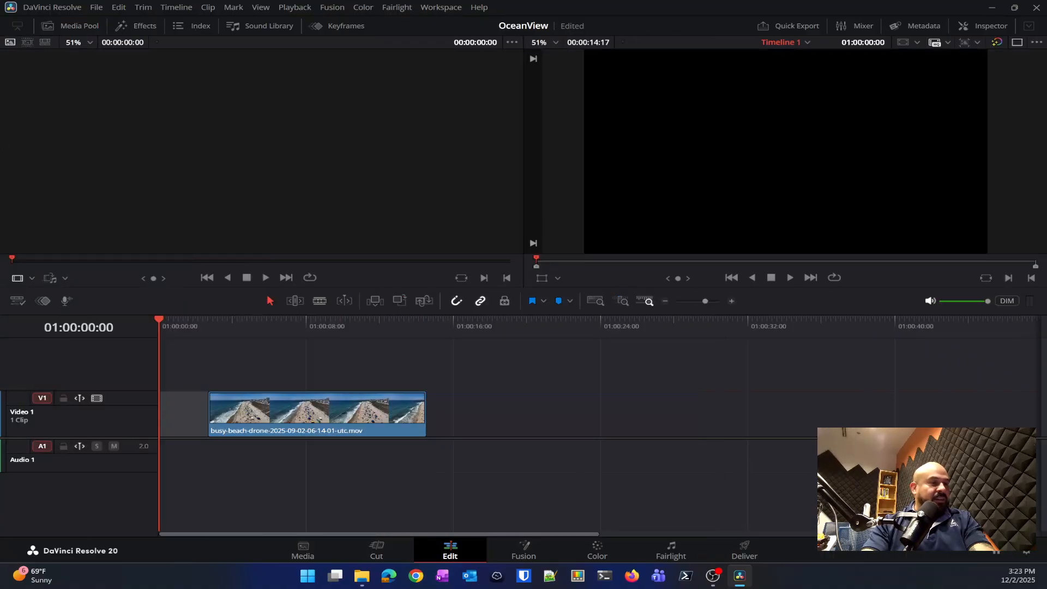
left_click(72, 27)
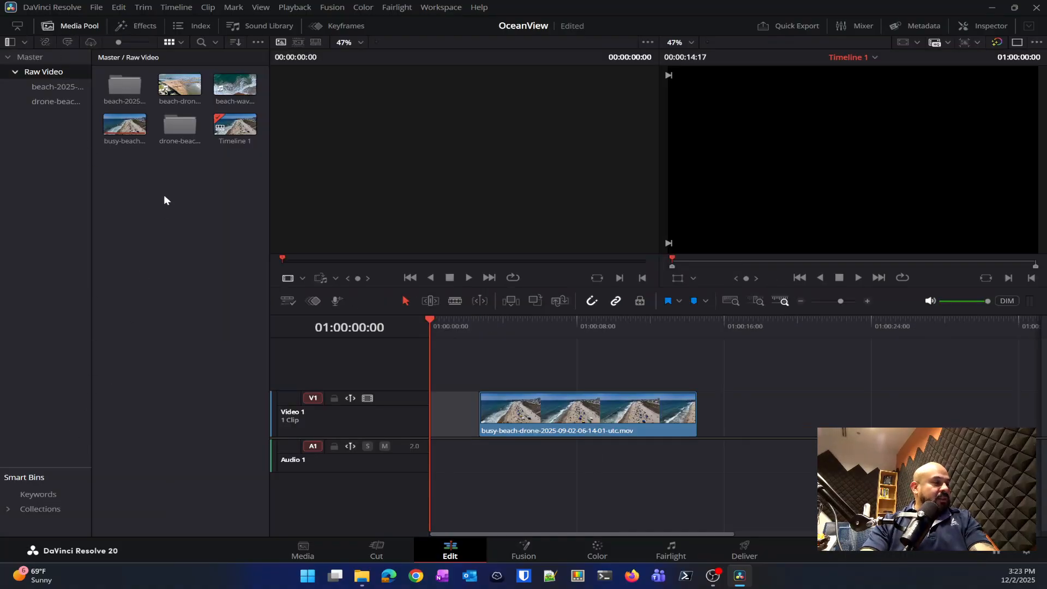
- Add the beach-waves-drone-video clip to Video 1 after the busy-beach clip and shift it about 9 seconds later
left_click(235, 86)
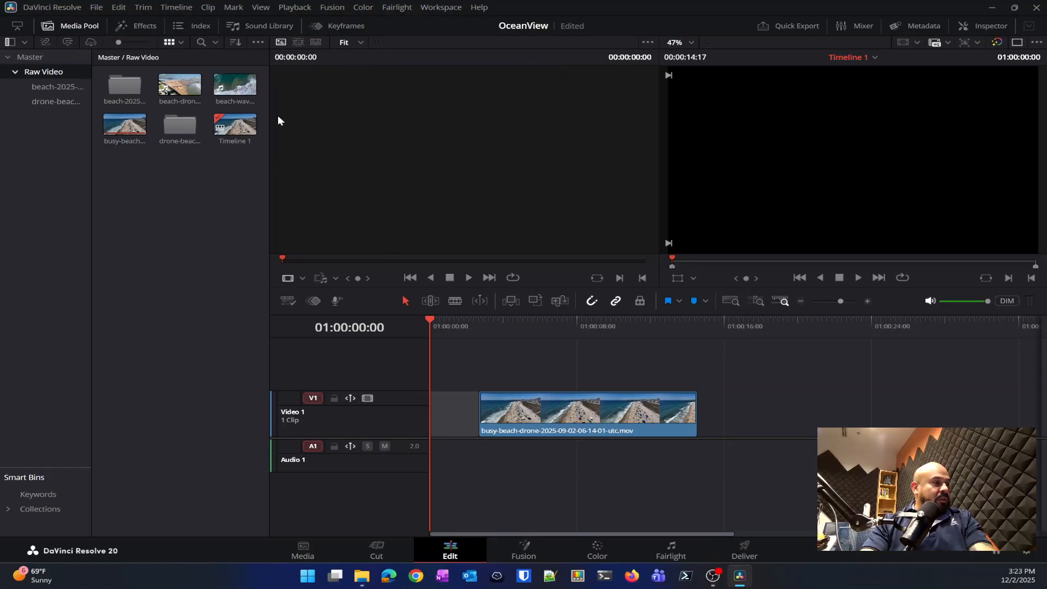
left_click_drag(236, 90, 744, 422)
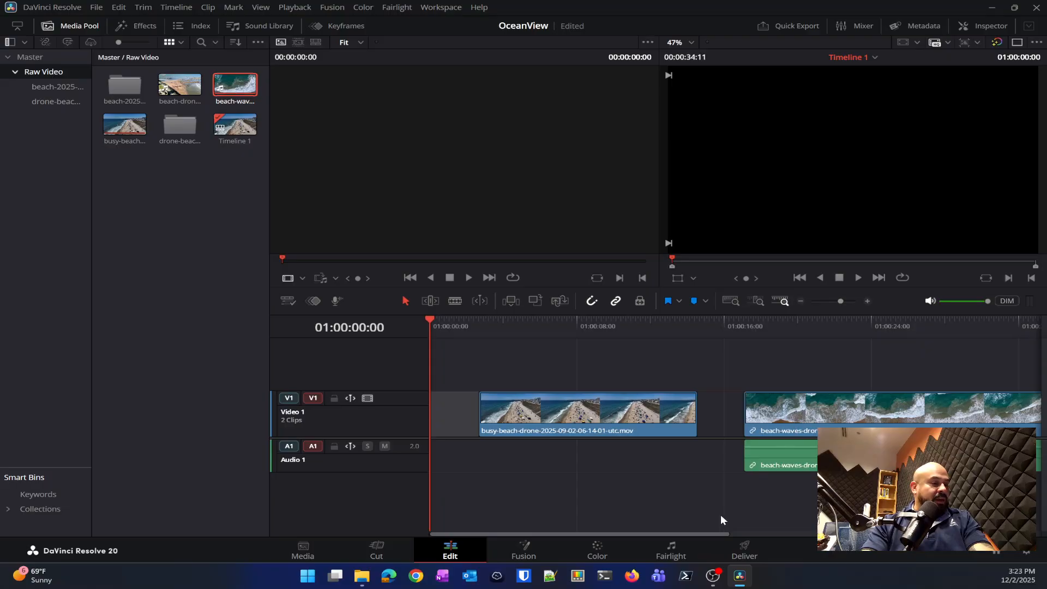
left_click_drag(699, 532, 767, 533)
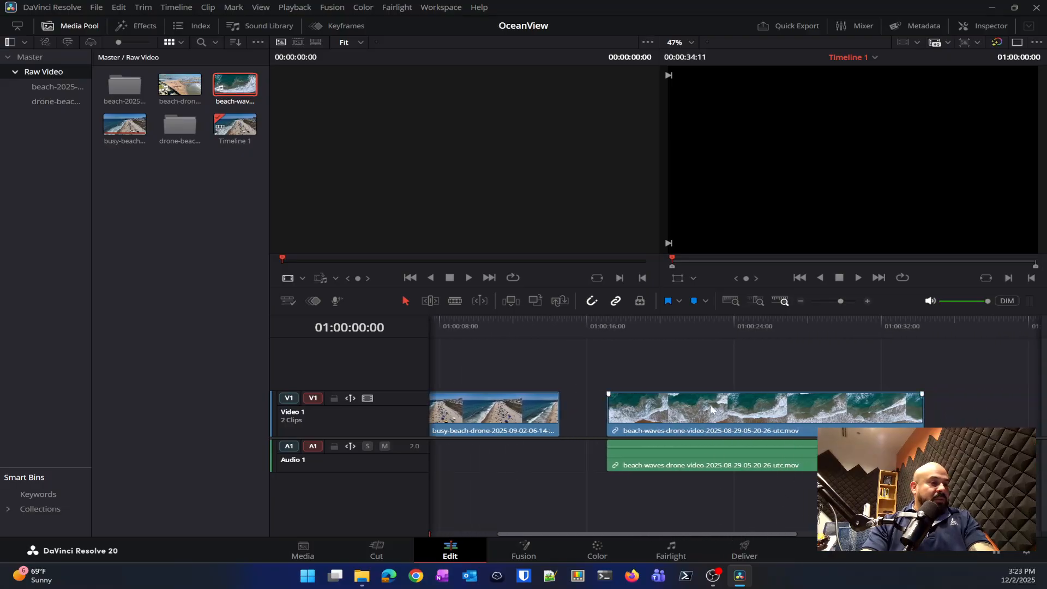
left_click_drag(712, 409, 886, 410)
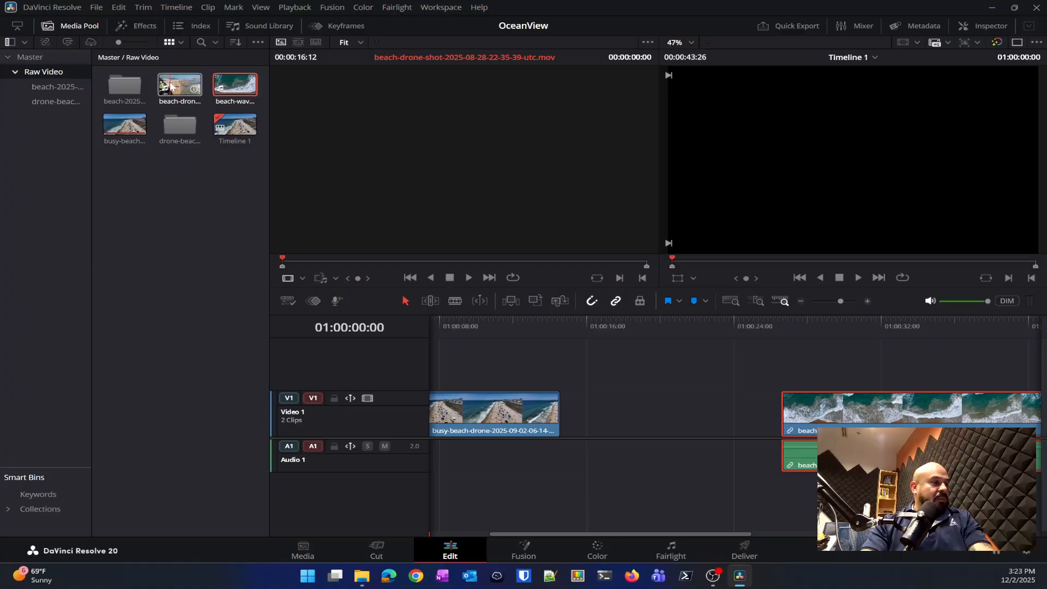
- Place the beach-drone-shot clip between the two clips on Video 1, leaving a gap of about 1 second on each side
left_click_drag(171, 86, 563, 417)
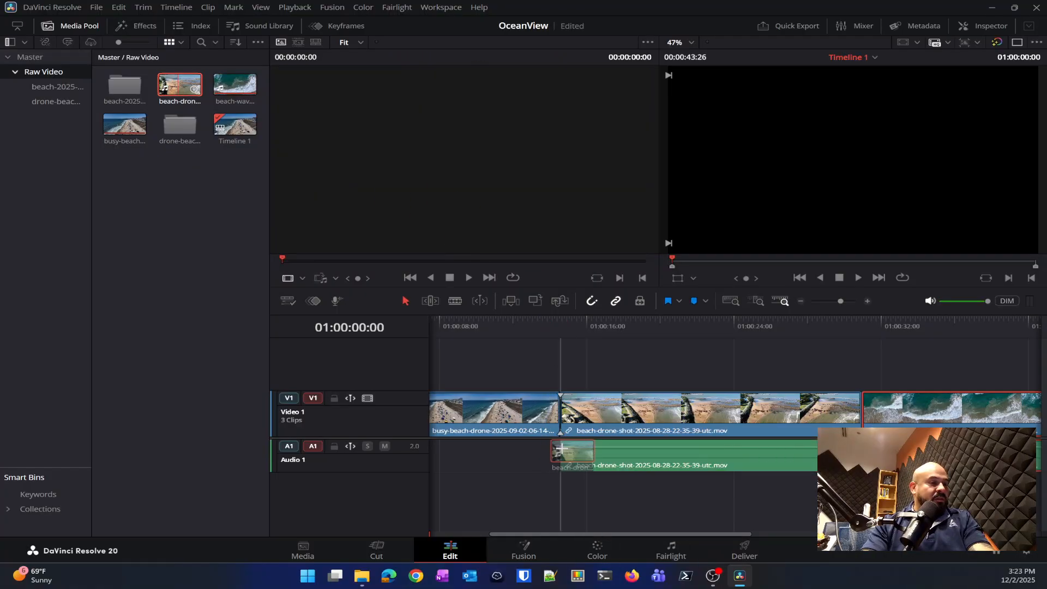
left_click_drag(895, 433, 934, 433)
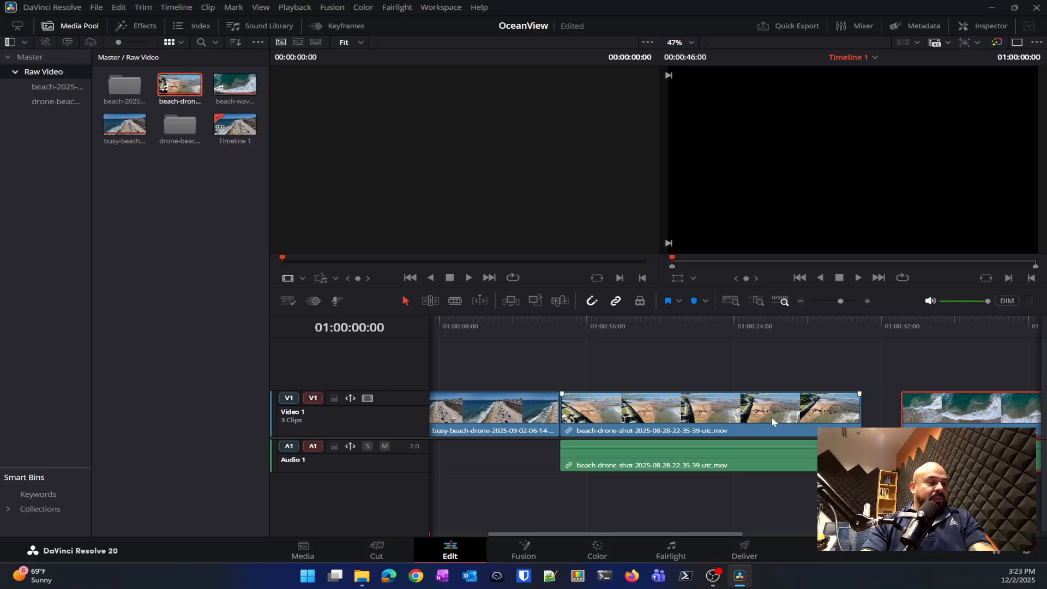
left_click_drag(763, 425, 780, 429)
left_click_drag(663, 532, 583, 545)
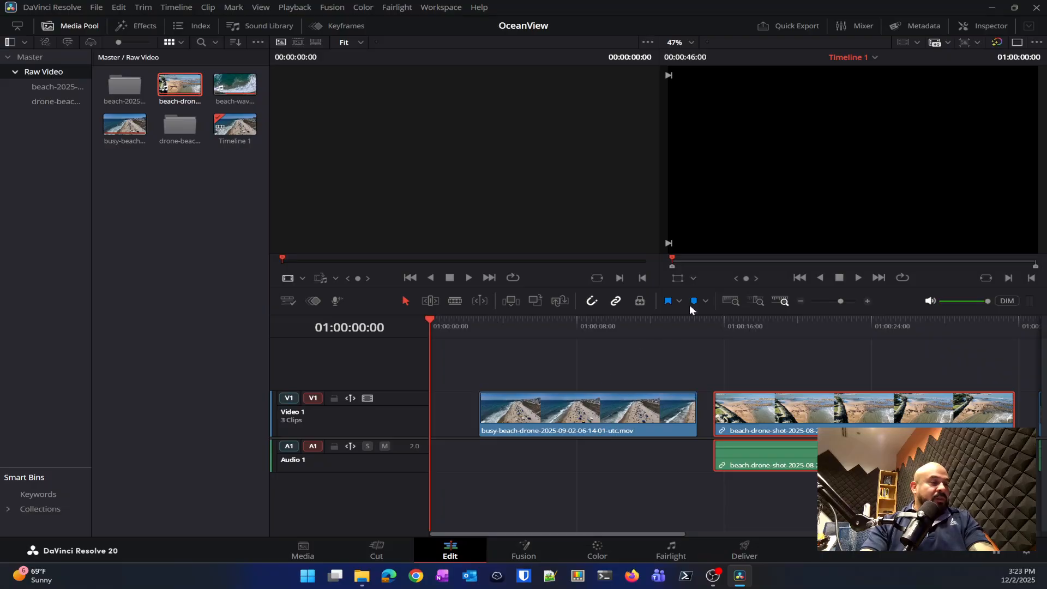
- Play the timeline from the start and park the playhead at 01:00:11:16 in the busy-beach clip
right_click(511, 497)
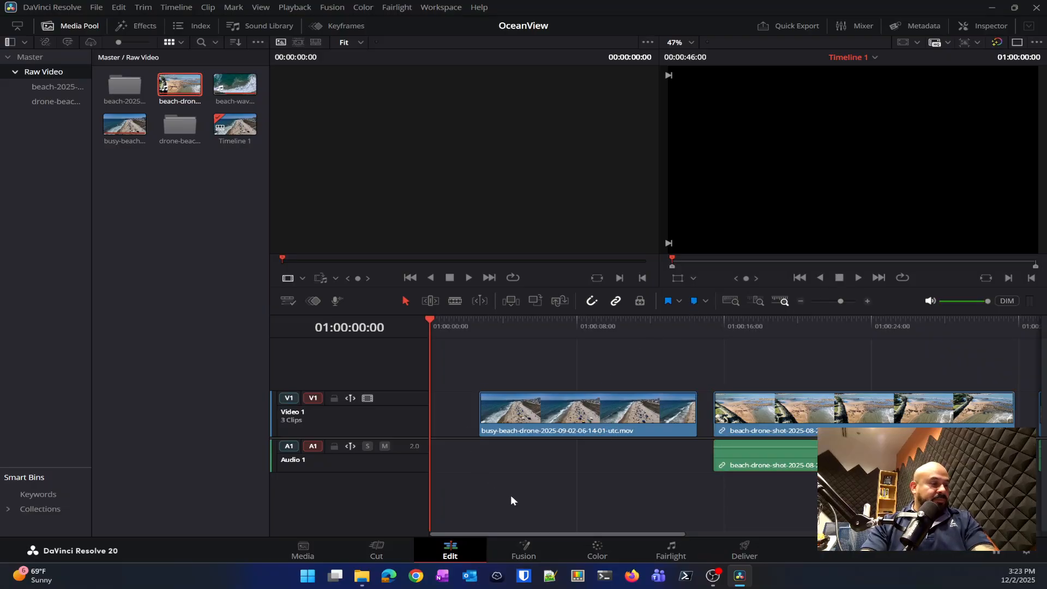
key("space")
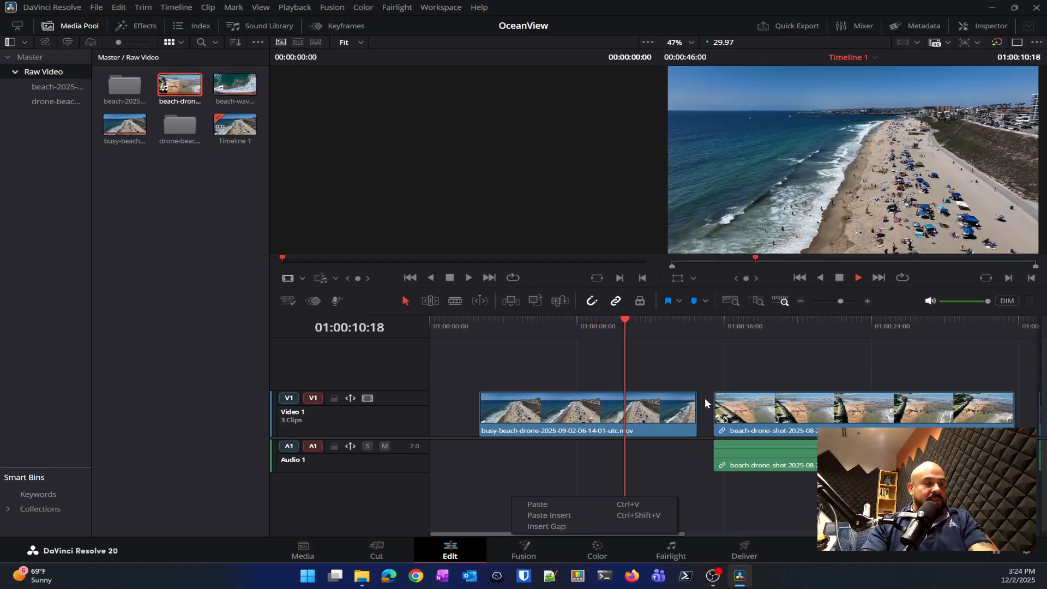
mouse_move(646, 330)
left_mouse_down()
mouse_move(672, 331)
mouse_move(546, 327)
mouse_move(771, 328)
mouse_move(509, 325)
mouse_move(643, 328)
left_mouse_up()
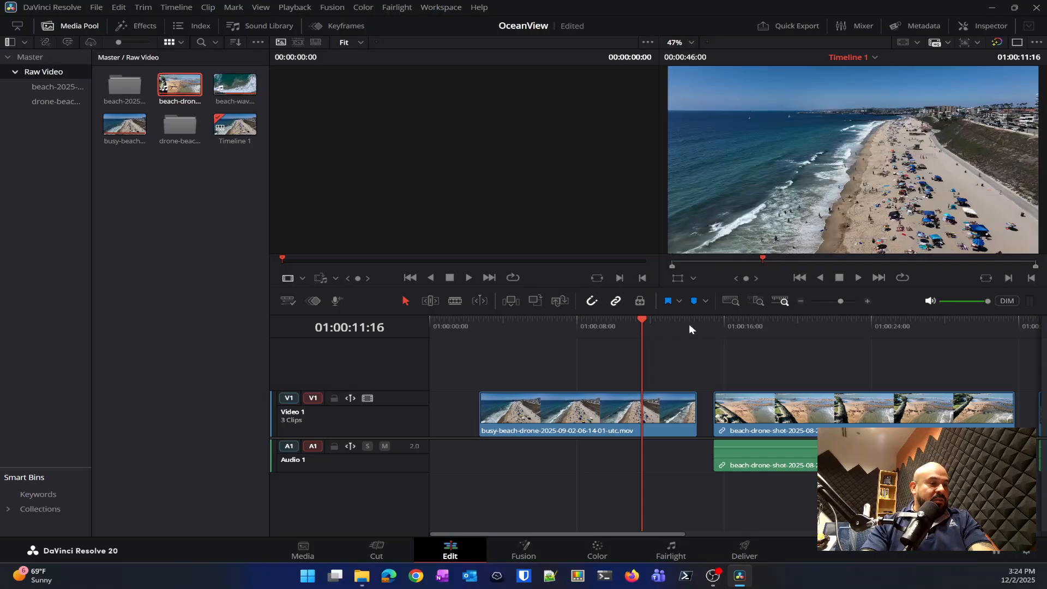
- Play the timeline across both gaps, first from 01:00:13:06 and again from near the end of the beach-drone-shot clip
left_click(672, 326)
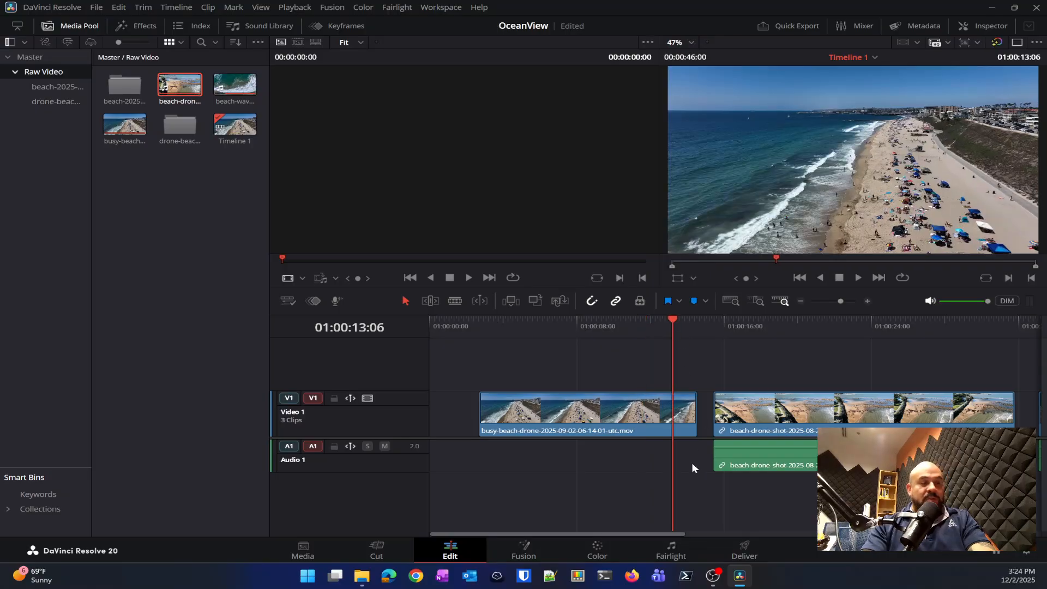
key("space")
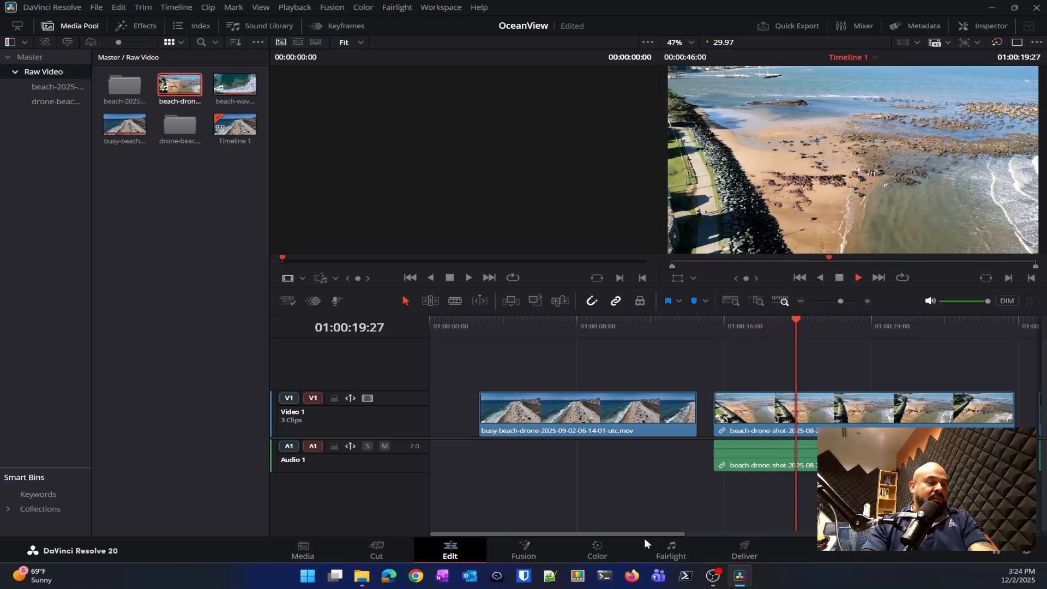
left_click_drag(647, 533, 732, 534)
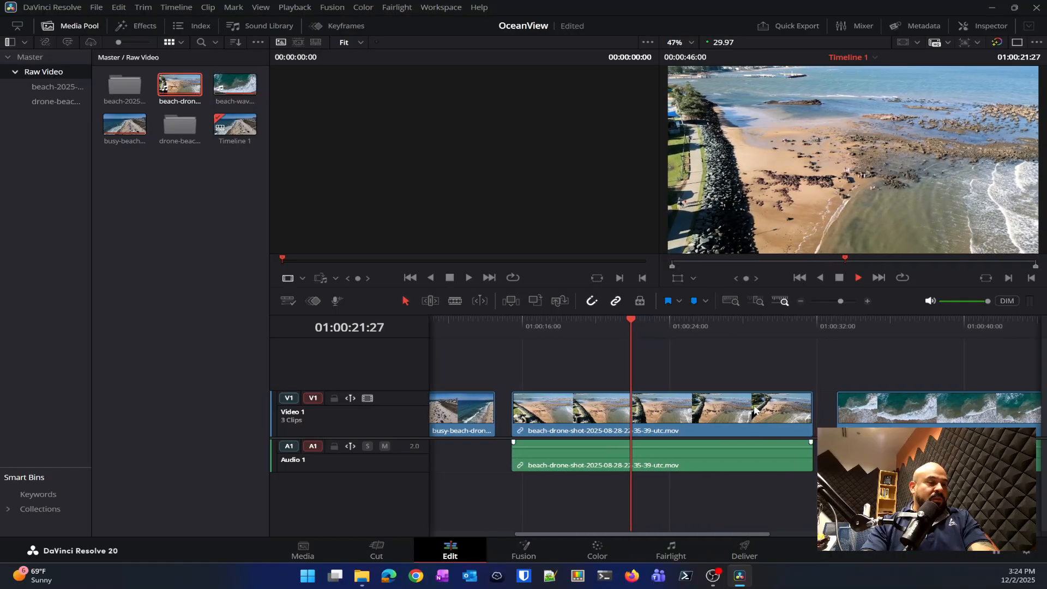
left_click(784, 326)
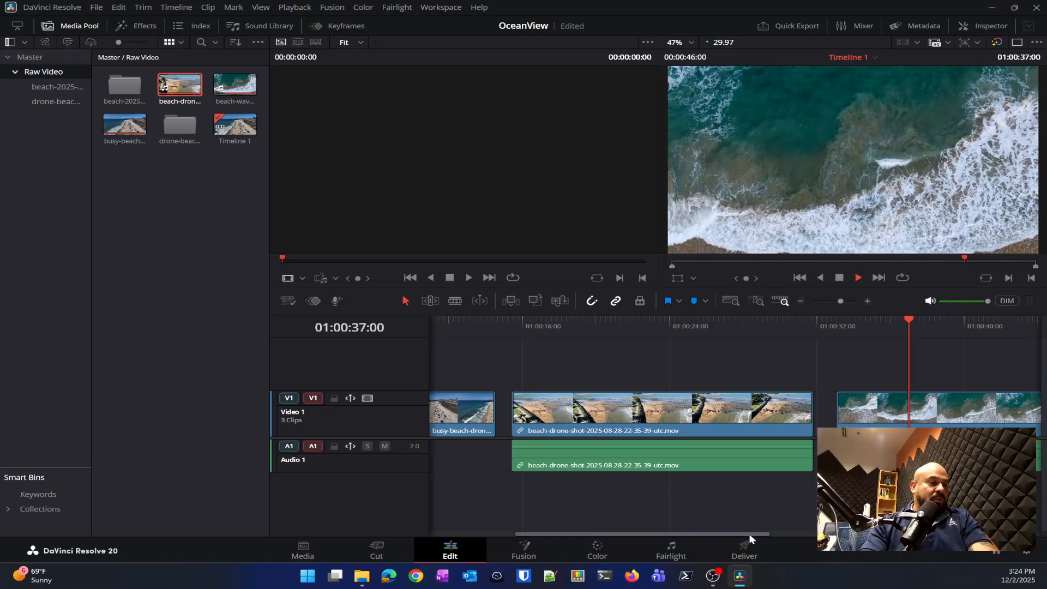
- Move the beach-waves-drone-video clip about 4 seconds later on Video 1 to widen the gap before it
left_click_drag(749, 534, 605, 528)
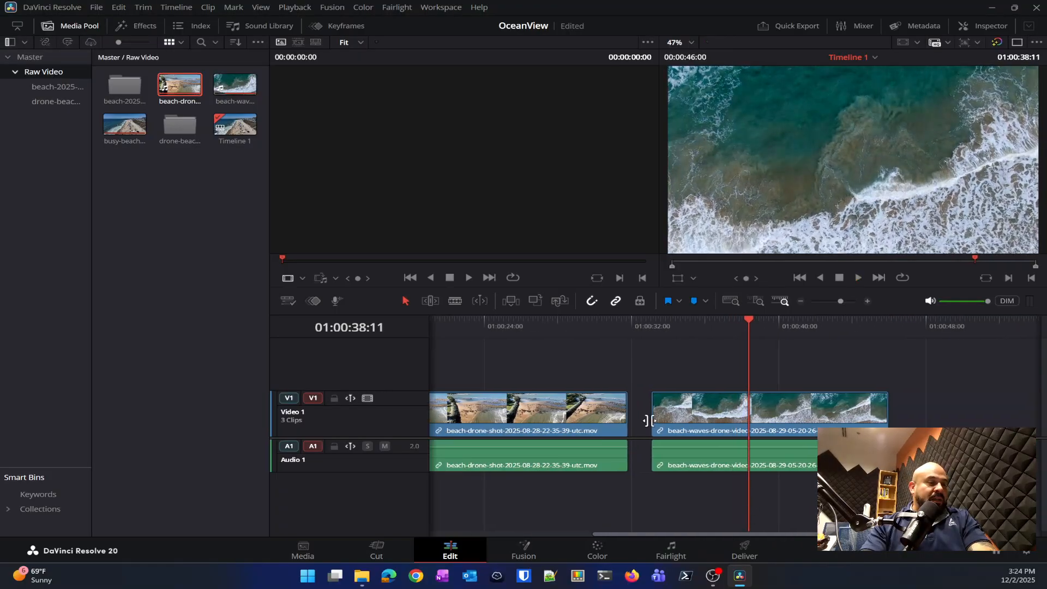
left_click_drag(688, 410, 720, 417)
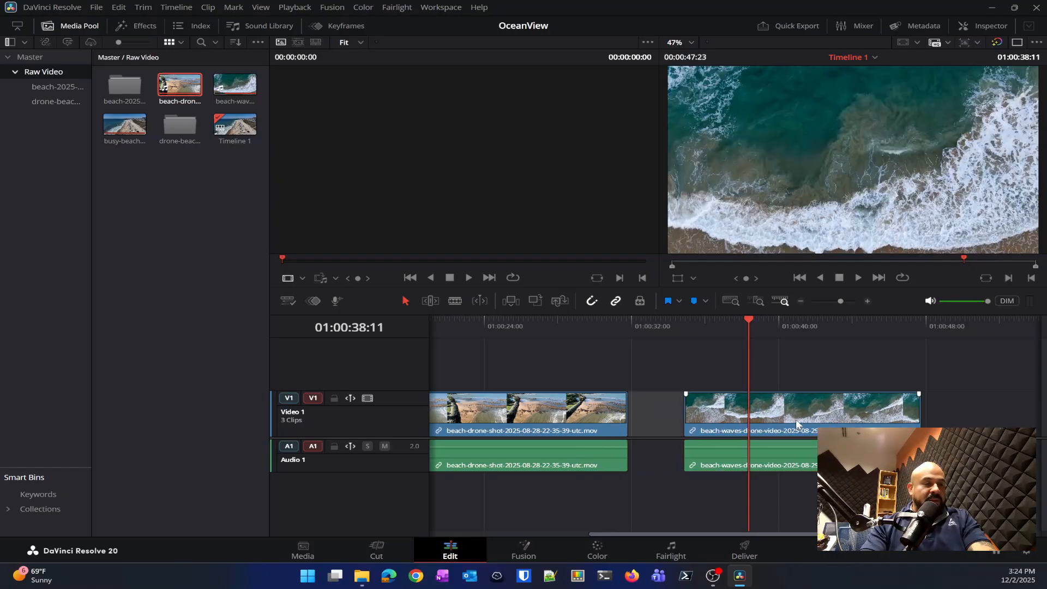
left_click_drag(796, 419, 856, 414)
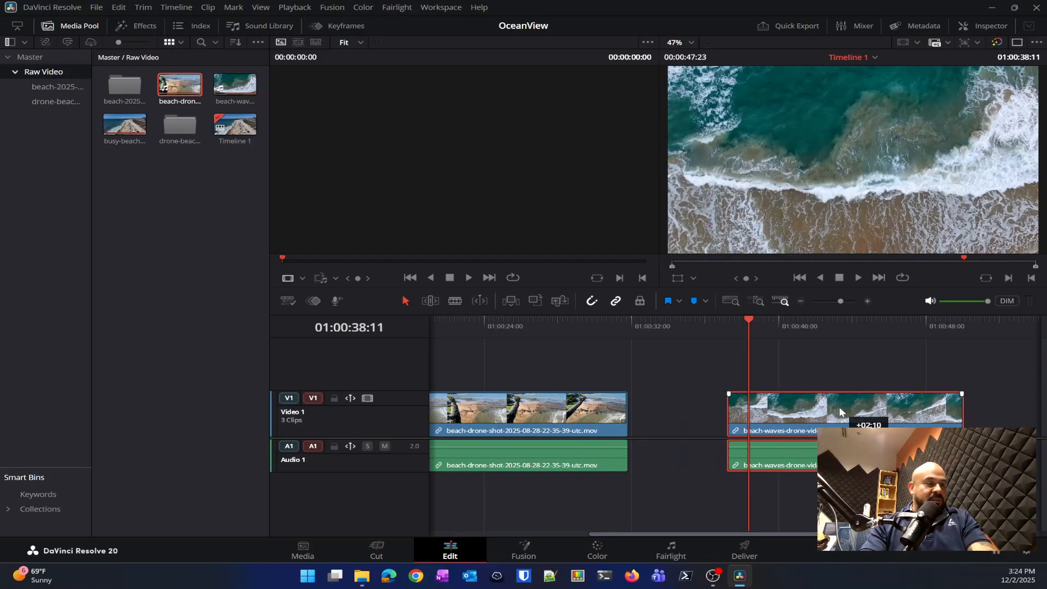
left_click(716, 485)
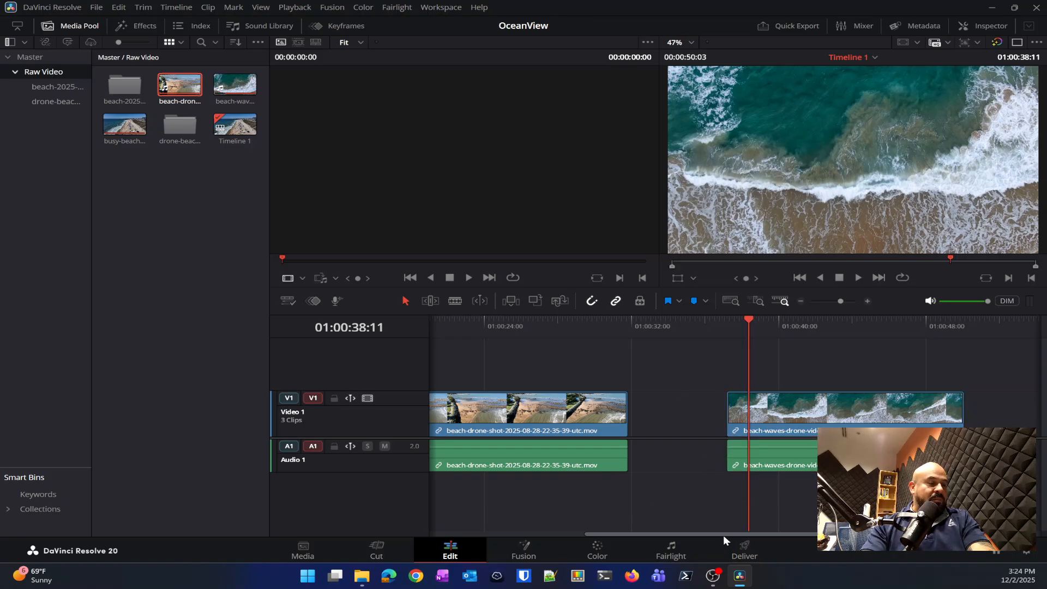
left_click_drag(723, 535, 557, 536)
left_click(621, 414)
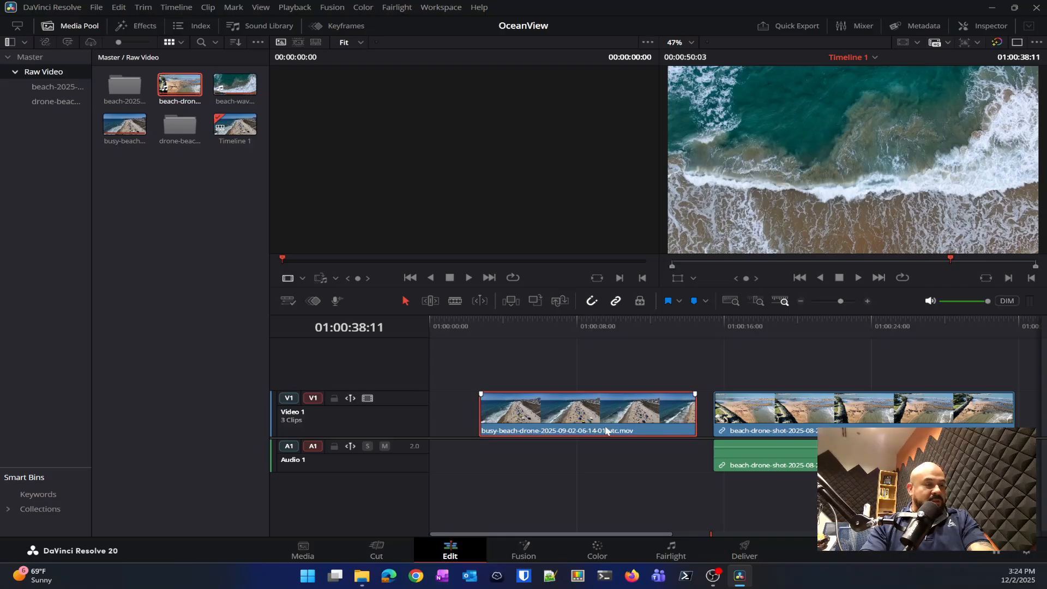
left_click(721, 407)
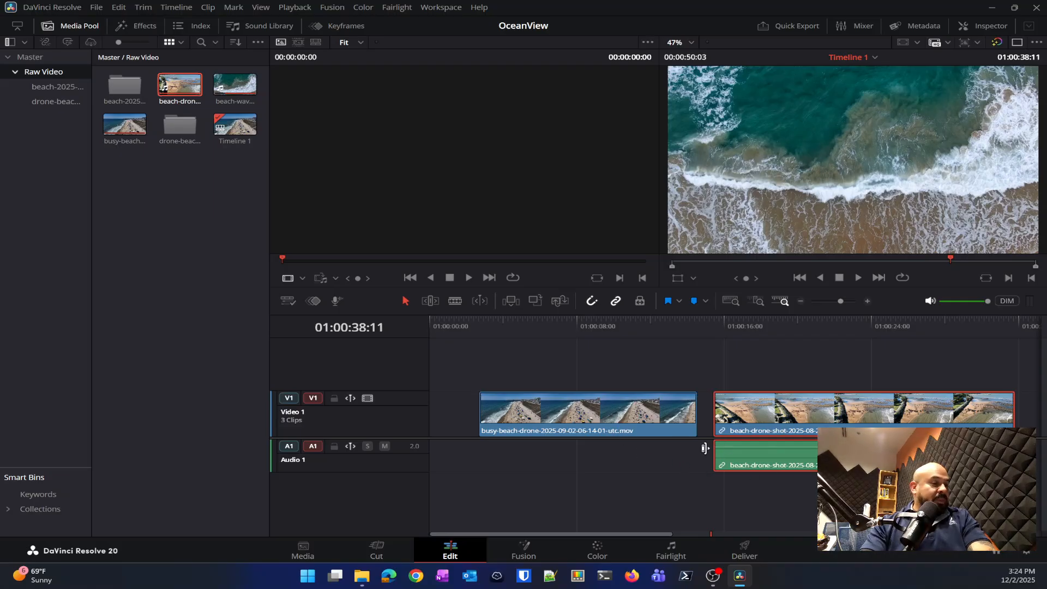
left_click(636, 411)
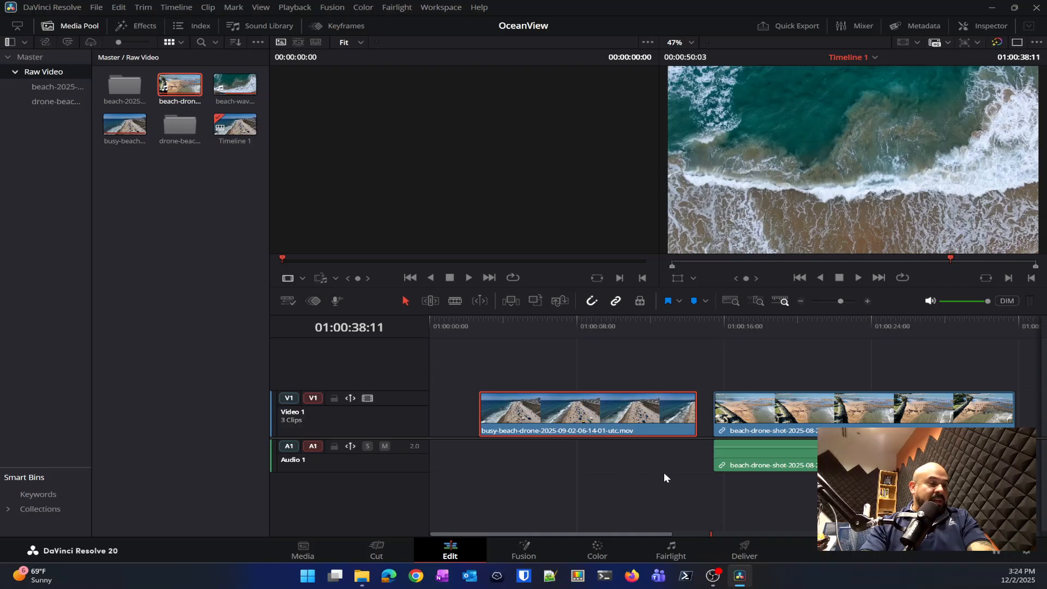
left_click(804, 415)
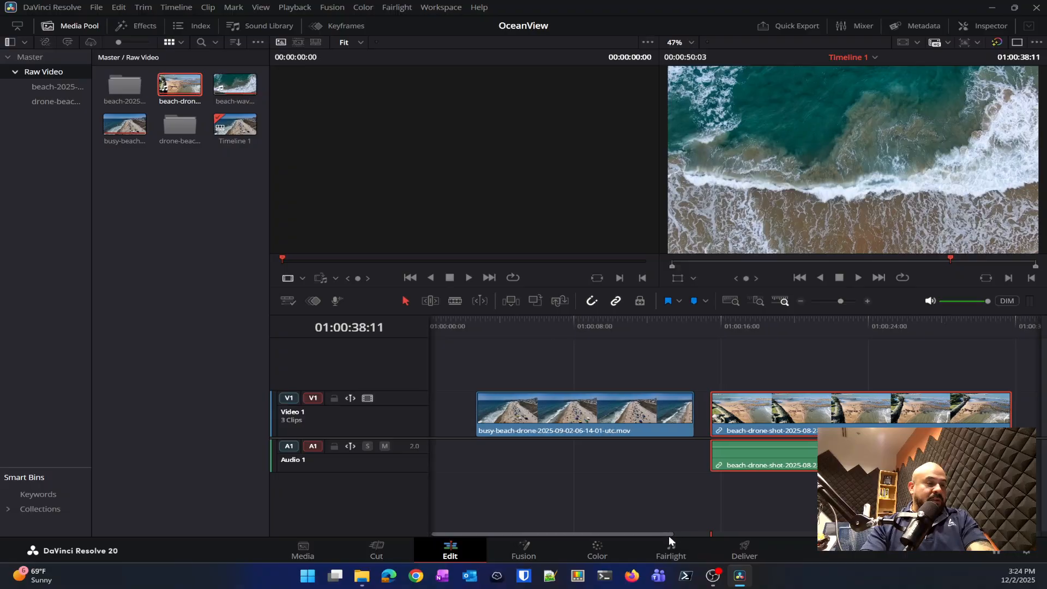
left_click_drag(669, 536, 577, 536)
left_click(840, 424)
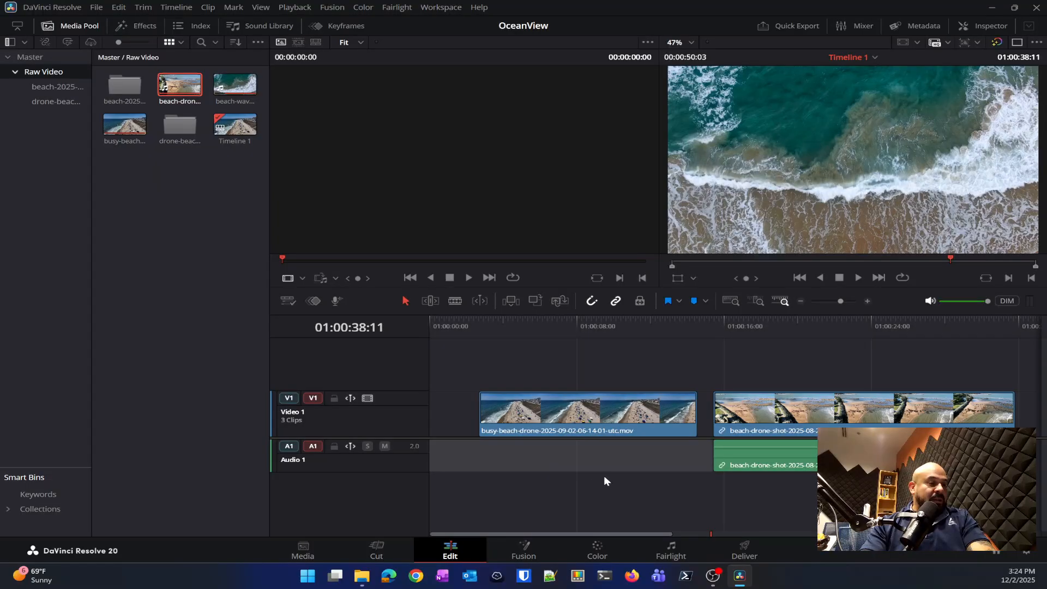
- Deselect everything and remove all the empty spaces between the timeline clips with Delete Gaps
left_click(696, 493)
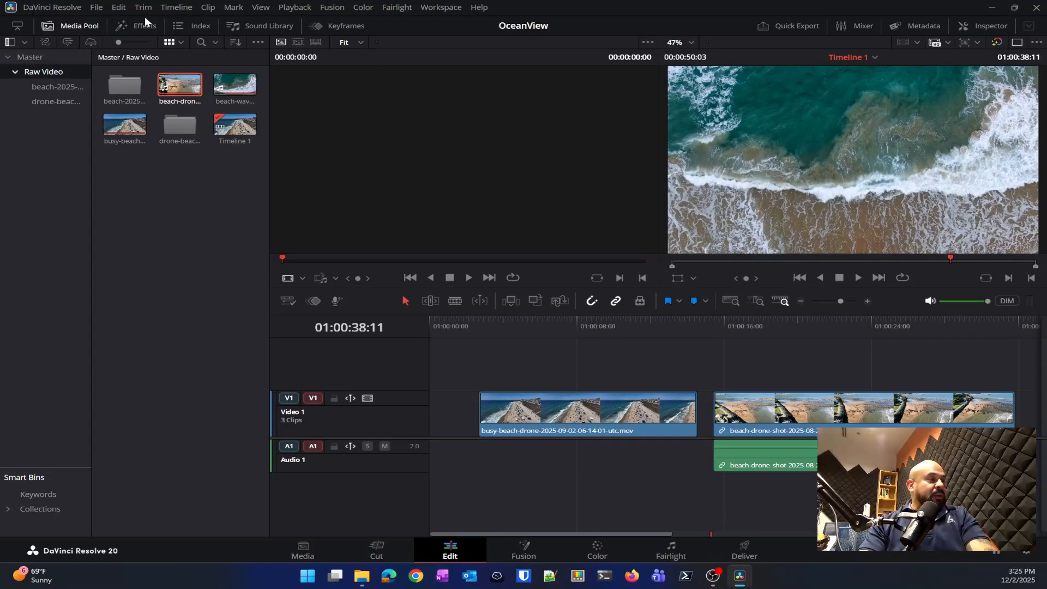
left_click(118, 7)
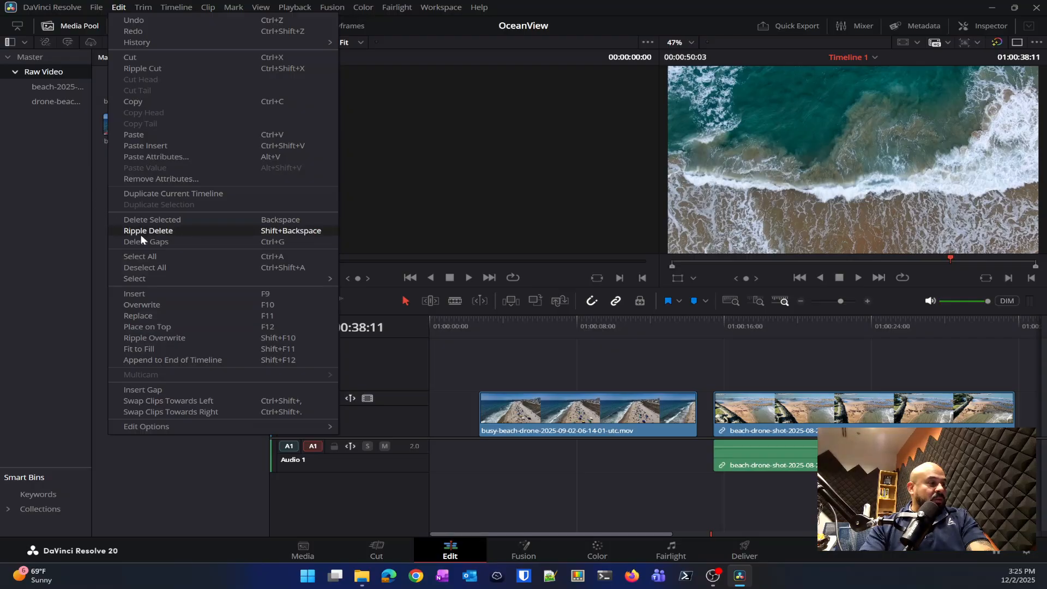
left_click(172, 243)
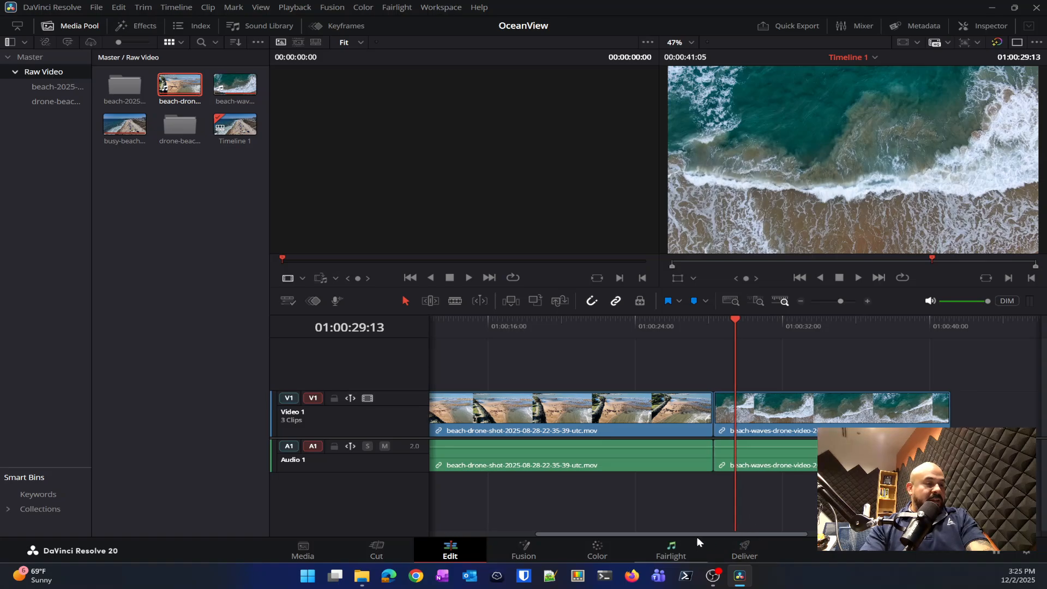
- Play the timeline from the start and check both transitions between the three adjoining clips
left_click_drag(708, 534, 589, 534)
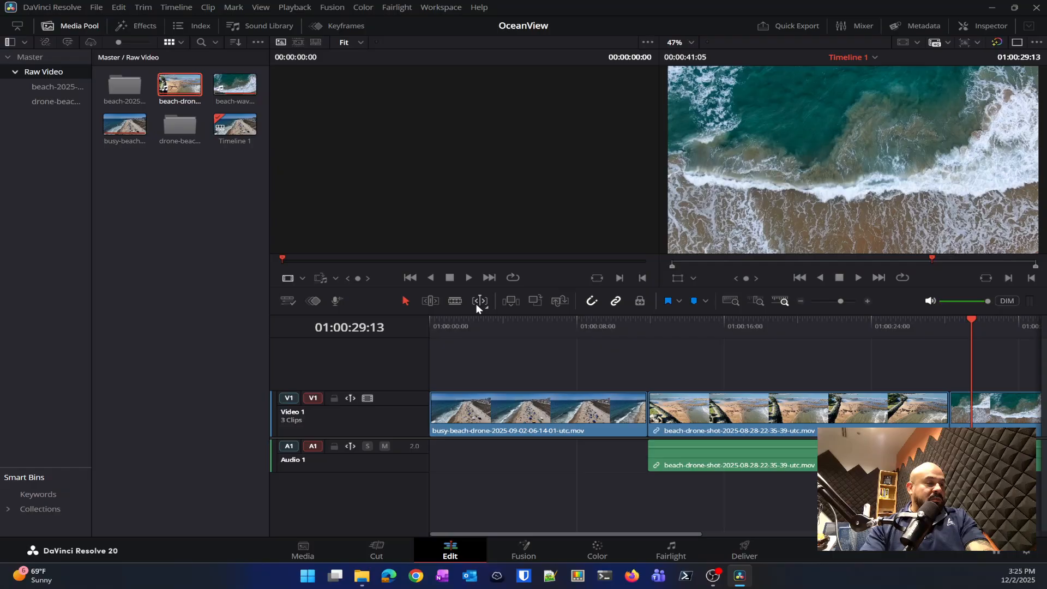
left_click(453, 323)
left_click(434, 322)
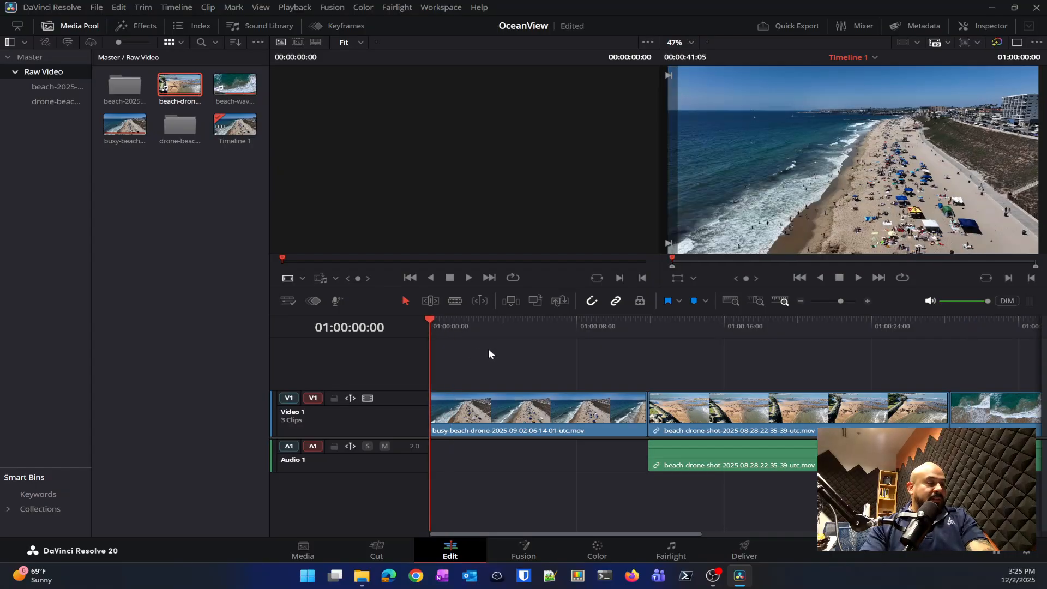
key("space")
left_click(633, 322)
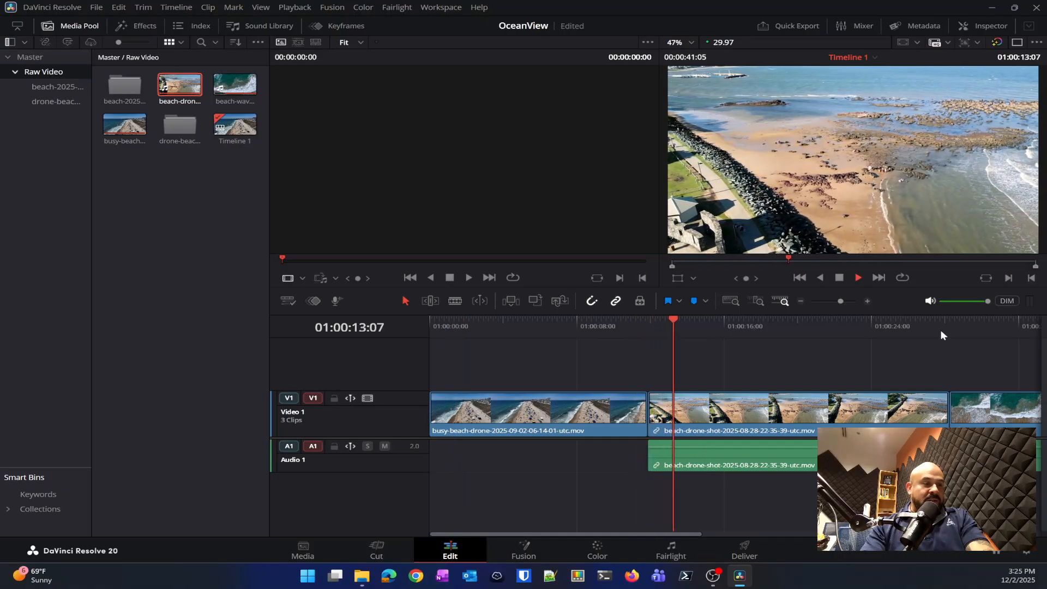
left_click(922, 322)
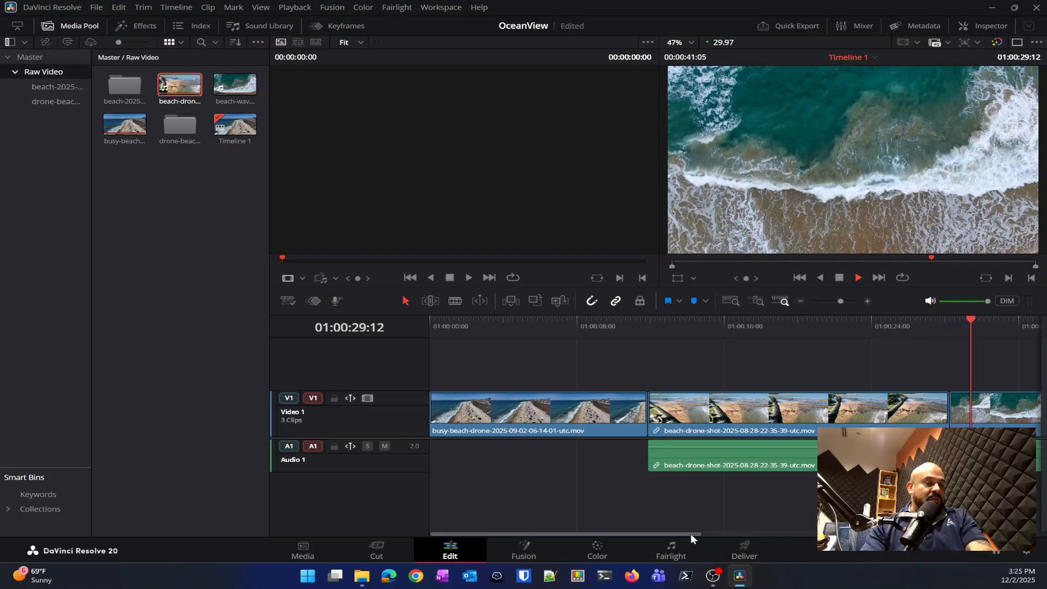
left_click_drag(691, 534, 649, 515)
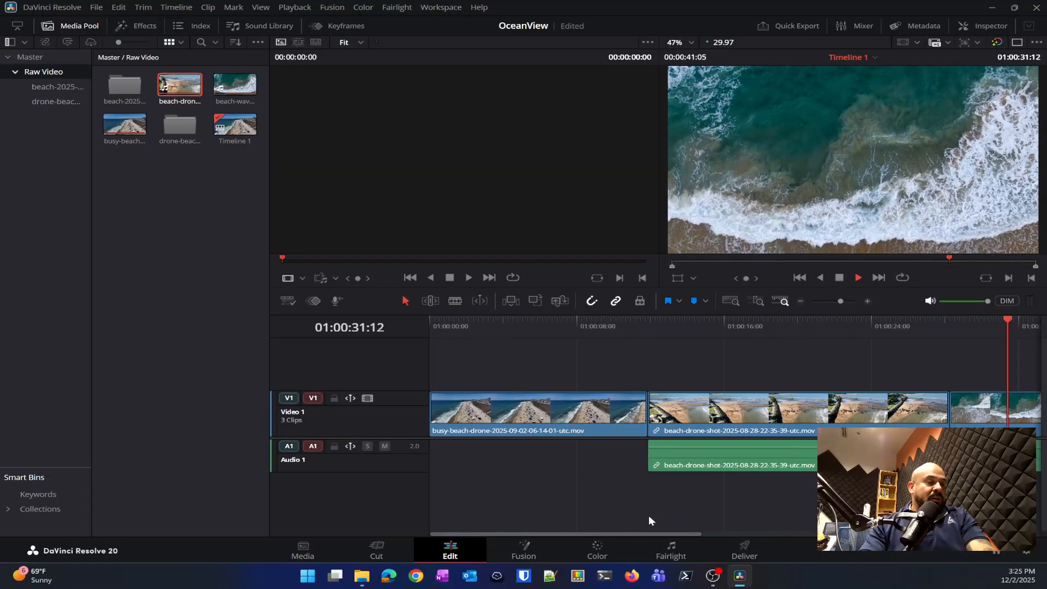
key("space")
- Try shortening the busy-beach clip to about 6 seconds from its end, play across the resulting gap and undo the trim
left_click(568, 398)
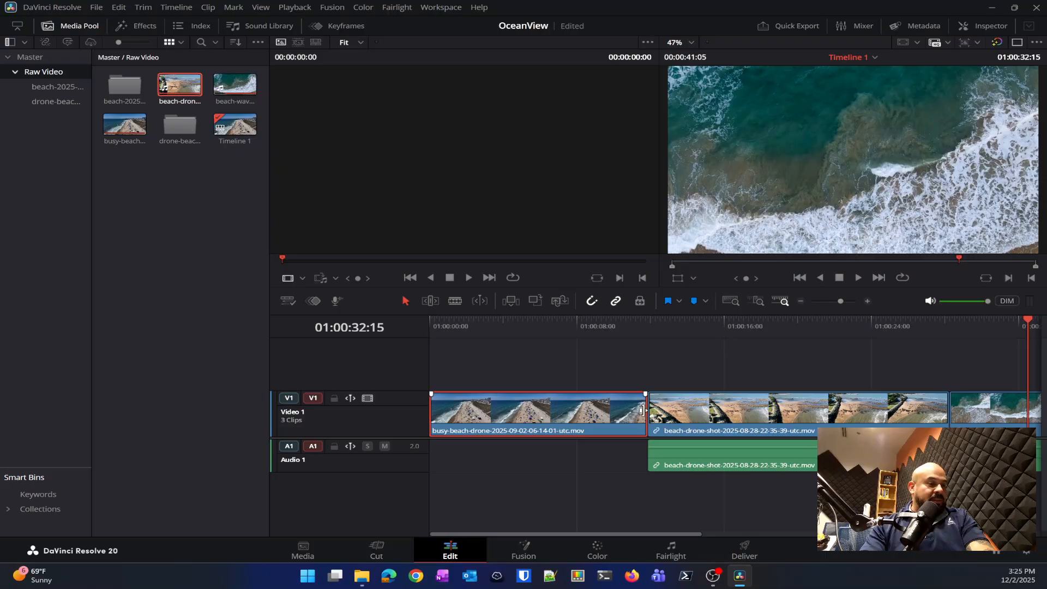
left_click_drag(642, 410, 537, 423)
left_click(490, 324)
key("space")
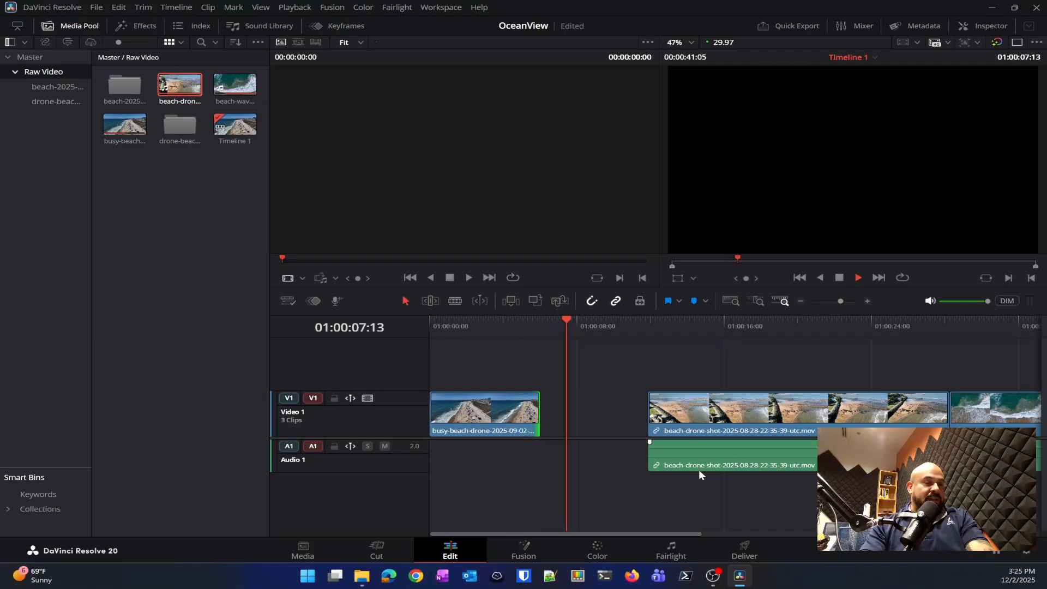
key("space")
key("ctrl+z")
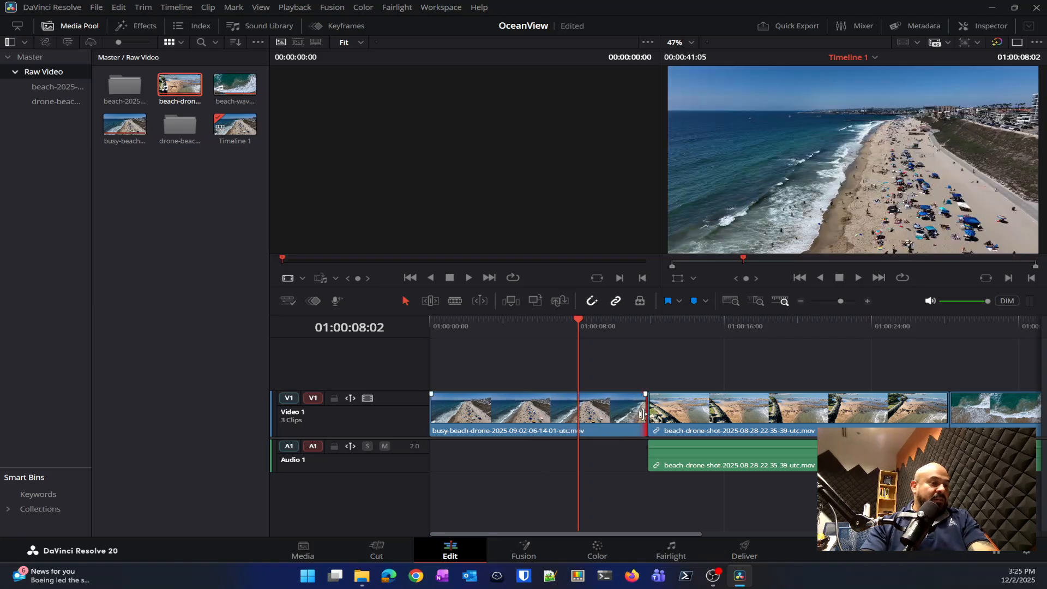
- Trim about 1 second off the end of the busy-beach clip and split it with the blade near 01:00:05:24
mouse_move(642, 415)
left_mouse_down()
mouse_move(532, 415)
mouse_move(631, 420)
left_mouse_up()
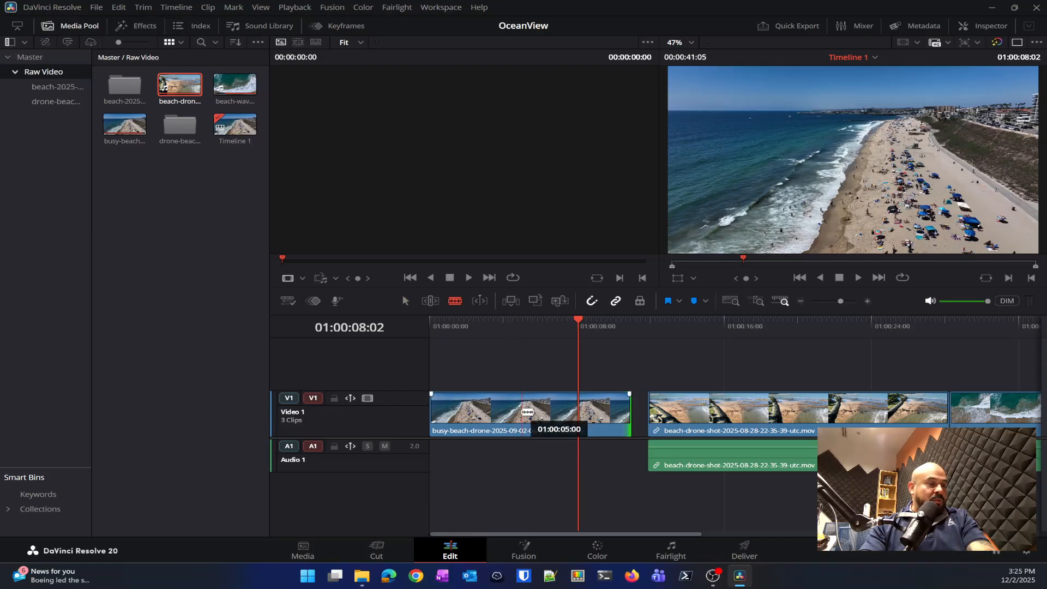
left_click(535, 414)
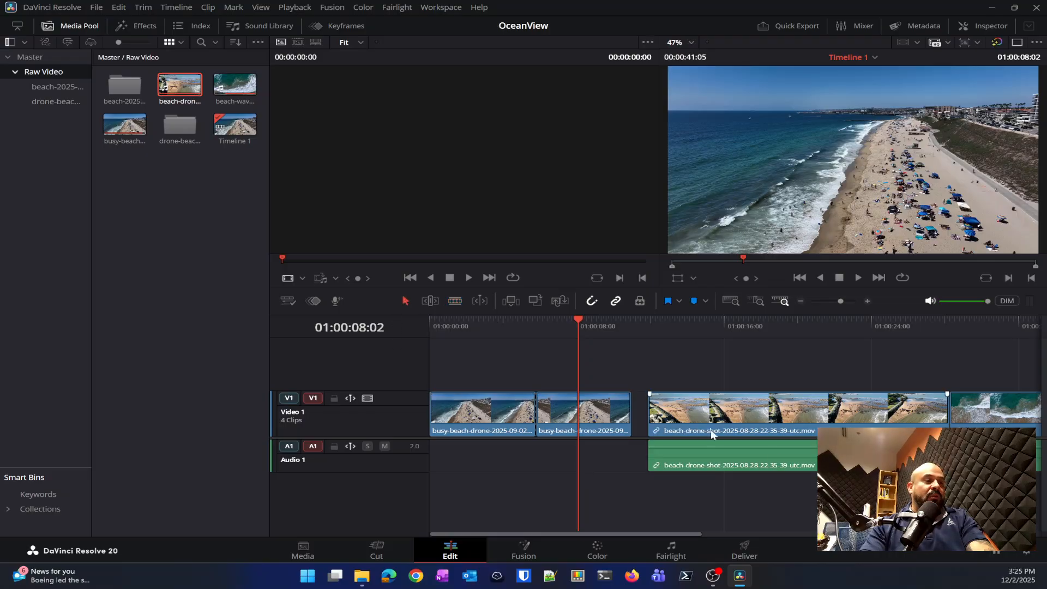
- Ripple-delete the second piece of the busy-beach clip and extend the first piece's end to meet the beach-drone-shot clip
left_click(558, 414)
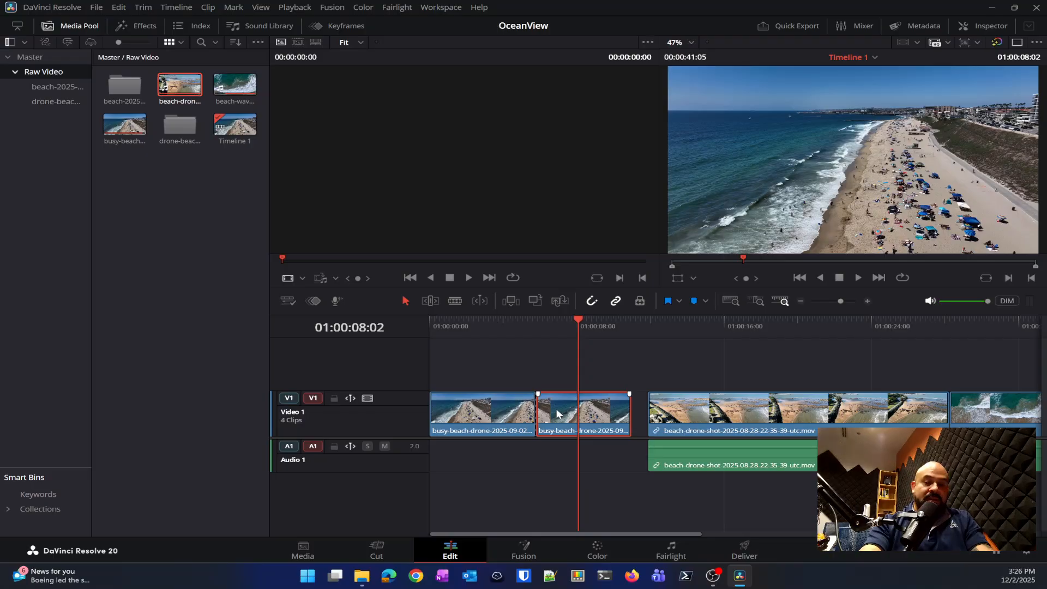
key("Delete")
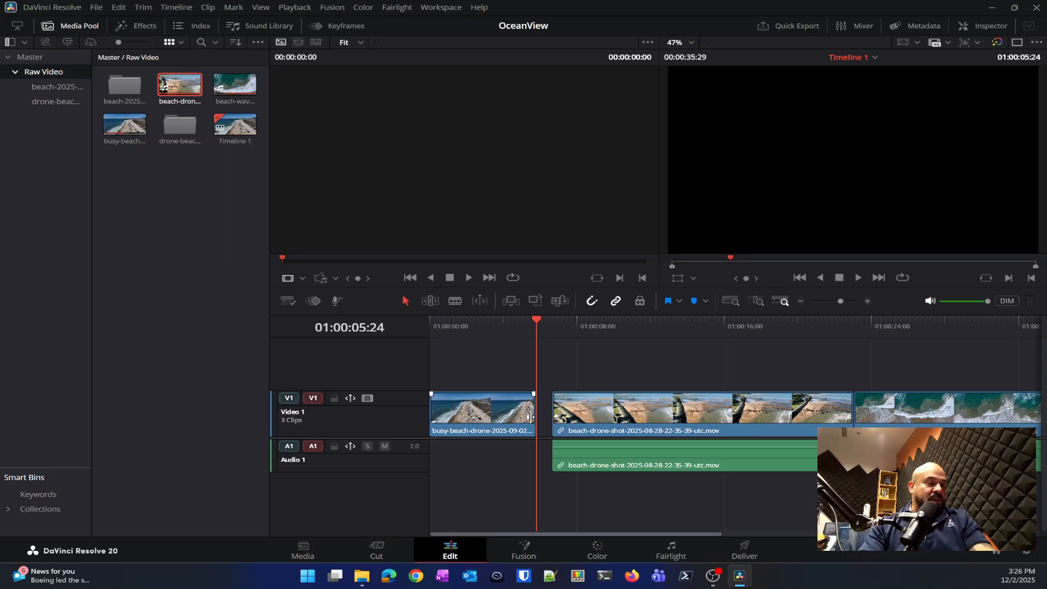
left_click_drag(531, 414, 550, 416)
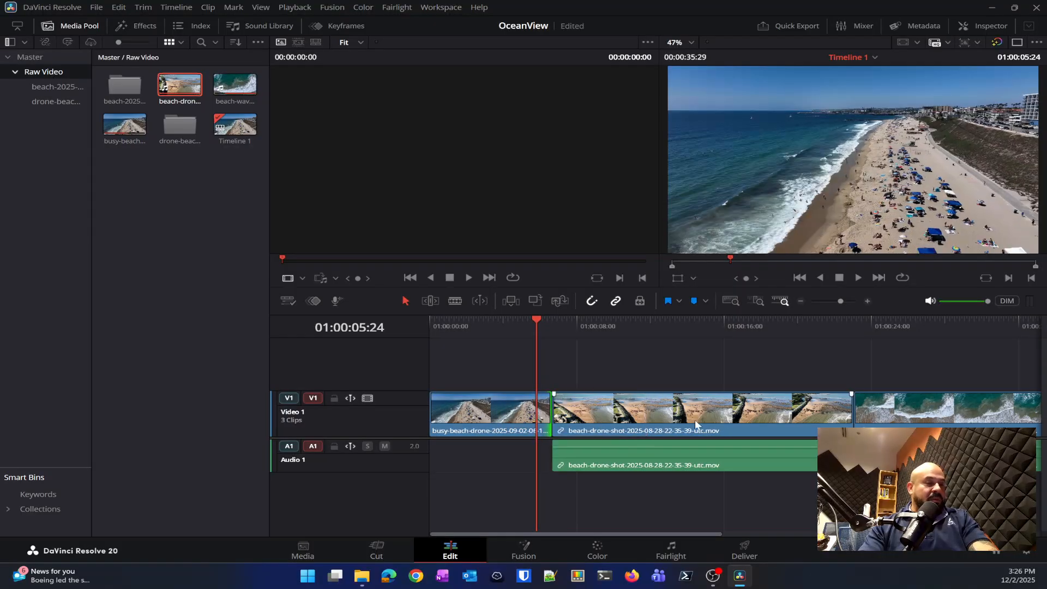
left_click(543, 412)
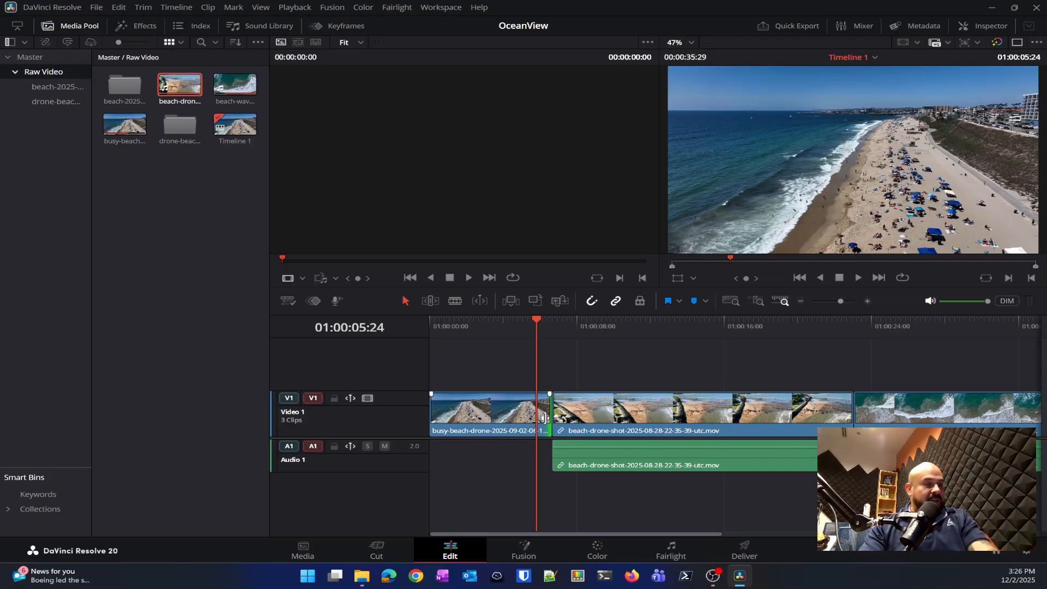
left_click_drag(545, 416, 514, 422)
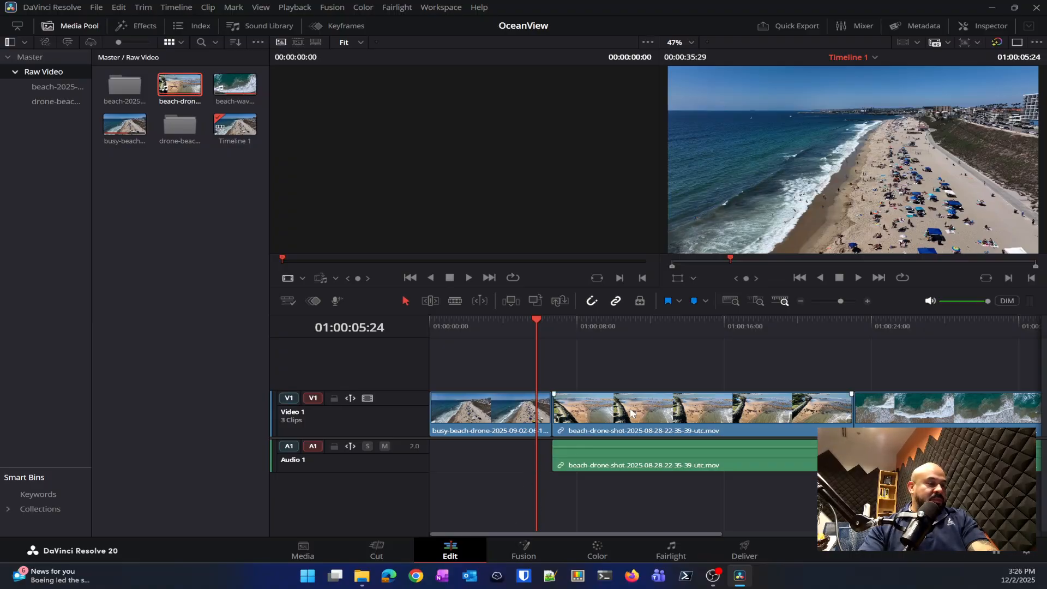
- View the project on the Cut and Media pages and return to the Edit page
left_click(358, 550)
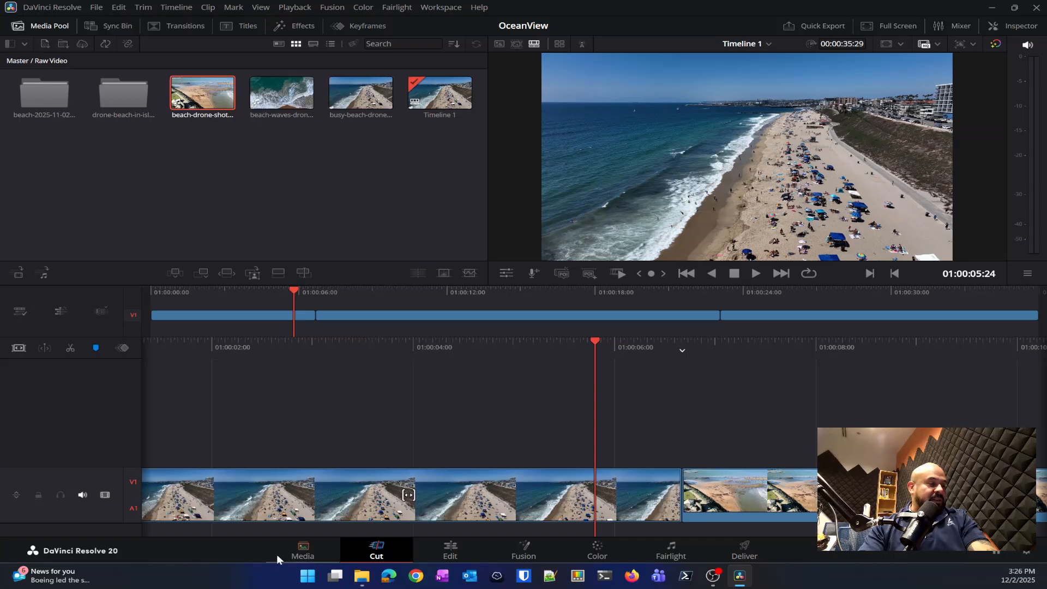
left_click(297, 555)
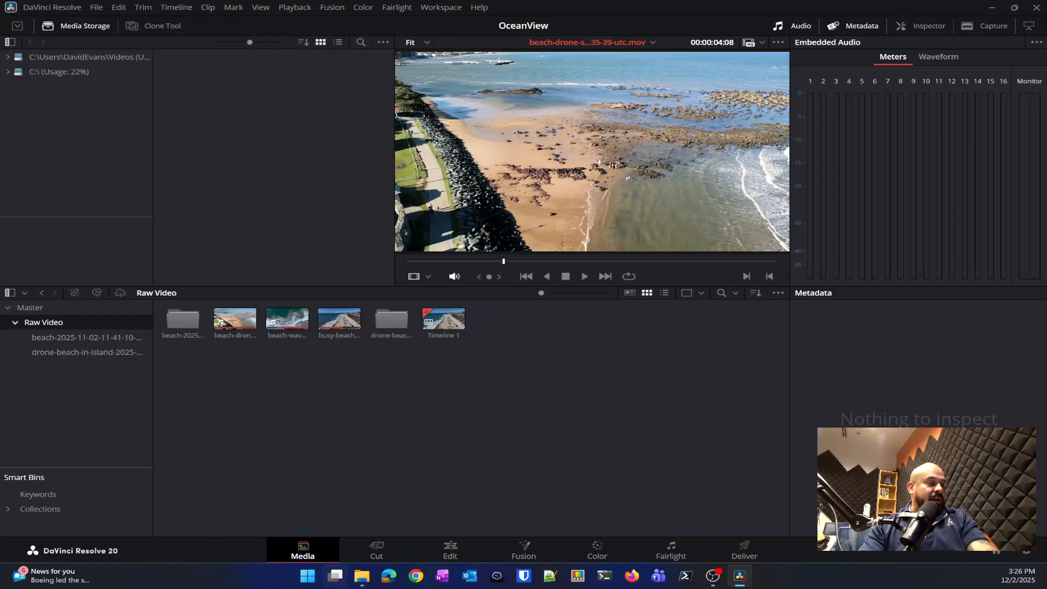
left_click(380, 543)
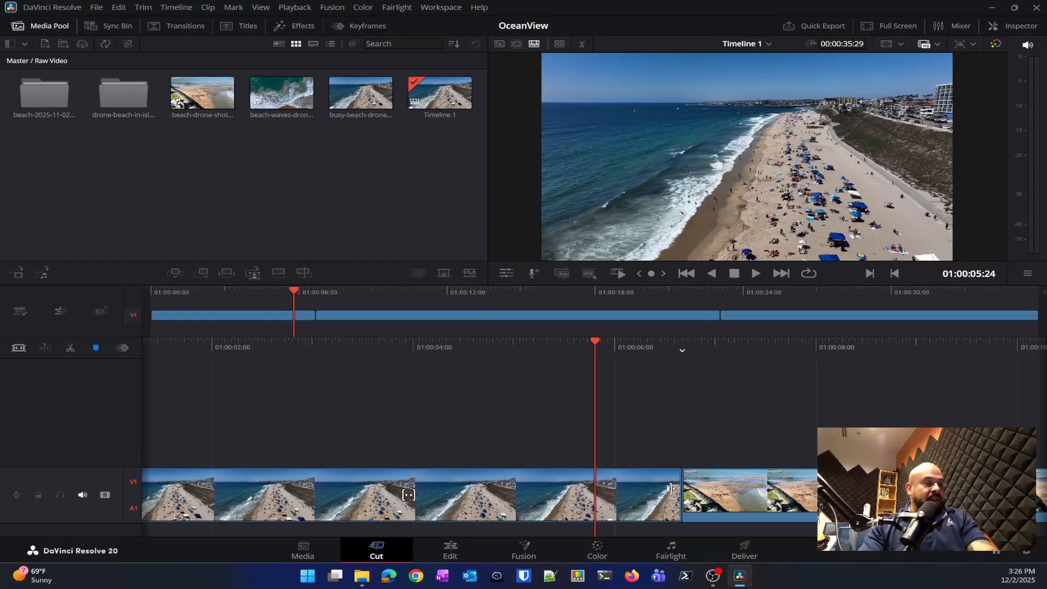
left_click(451, 549)
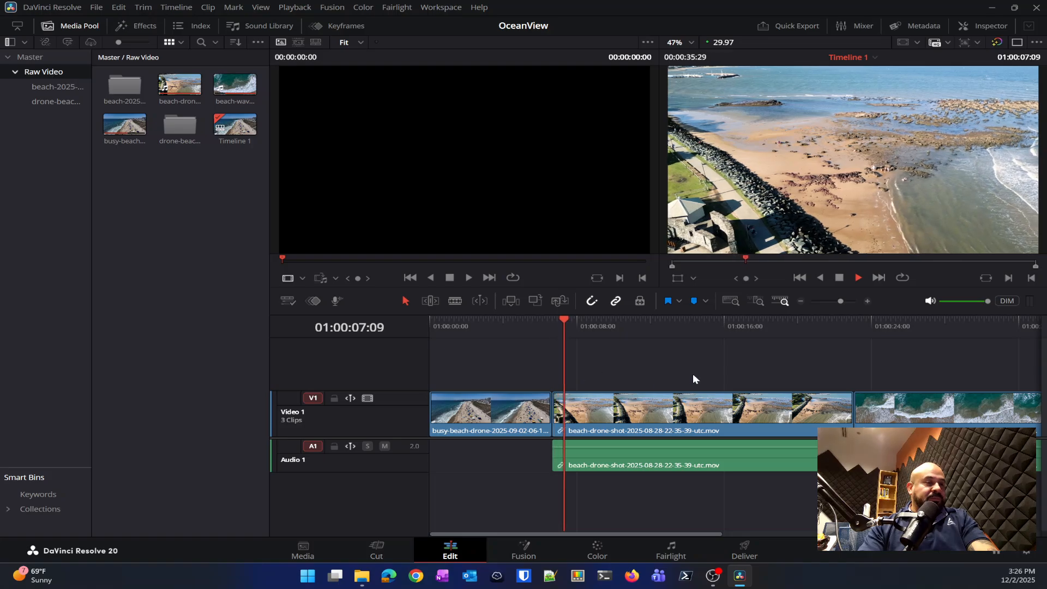
- Shorten the beach-drone-shot clip to about 8 seconds and trim the beach-waves clip, moved earlier to about 01:00:17, to about 5 seconds
key("space")
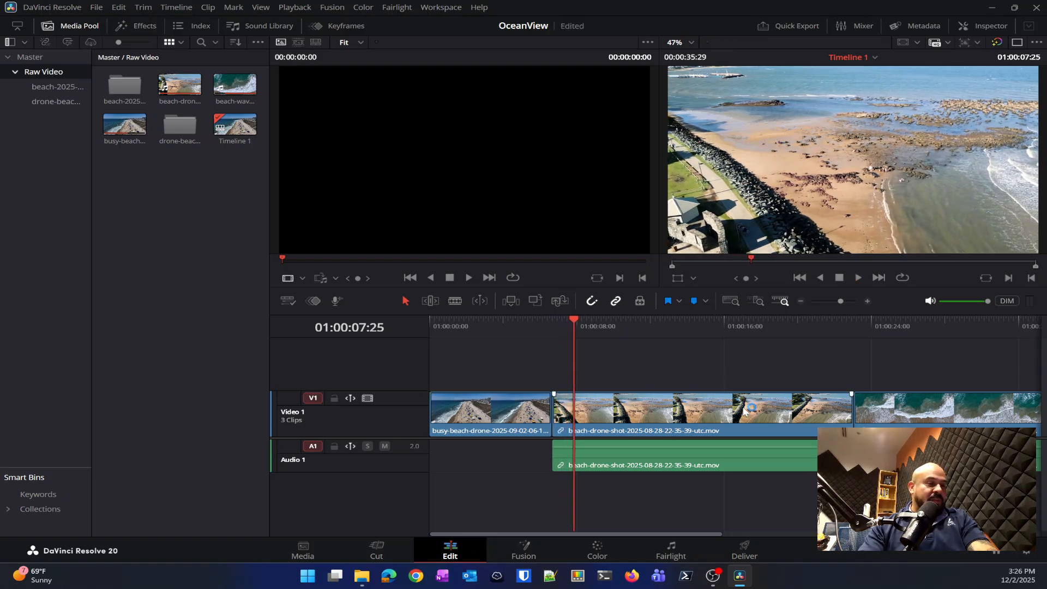
left_click(748, 412)
left_click_drag(846, 413, 698, 413)
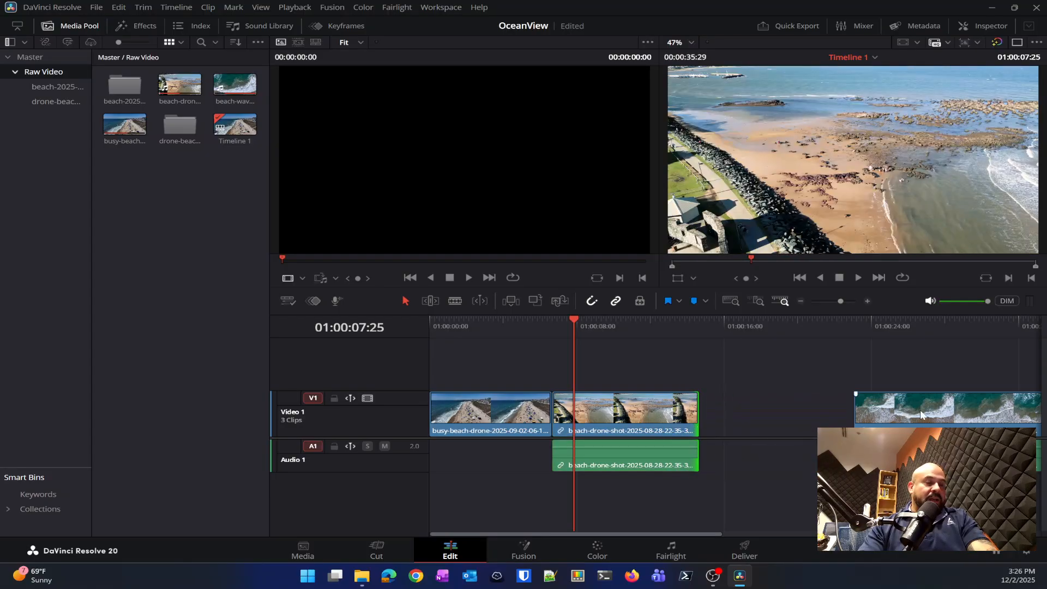
left_click_drag(921, 410, 811, 413)
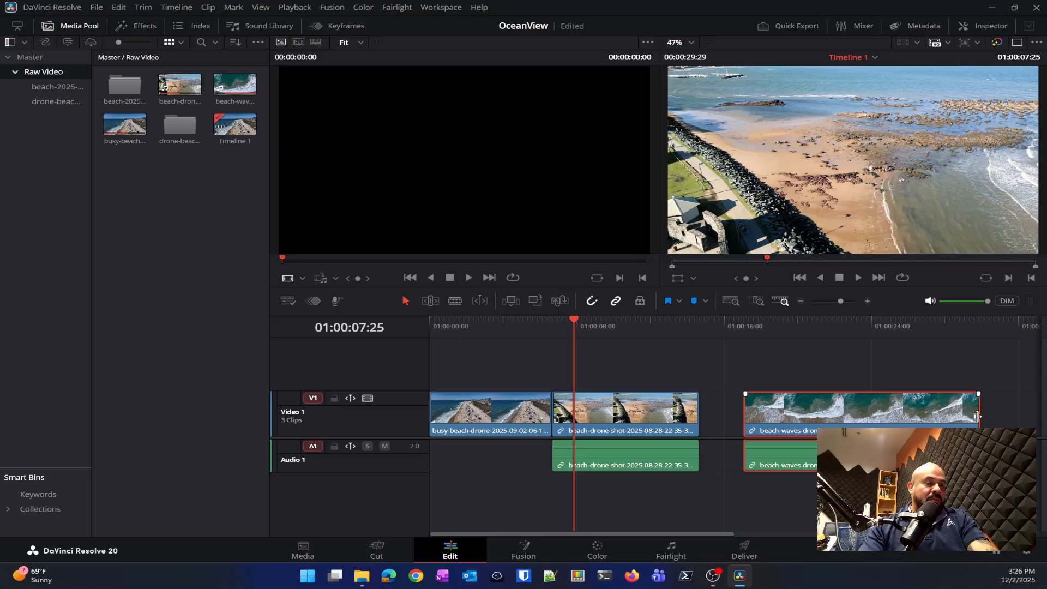
left_click_drag(977, 416, 843, 416)
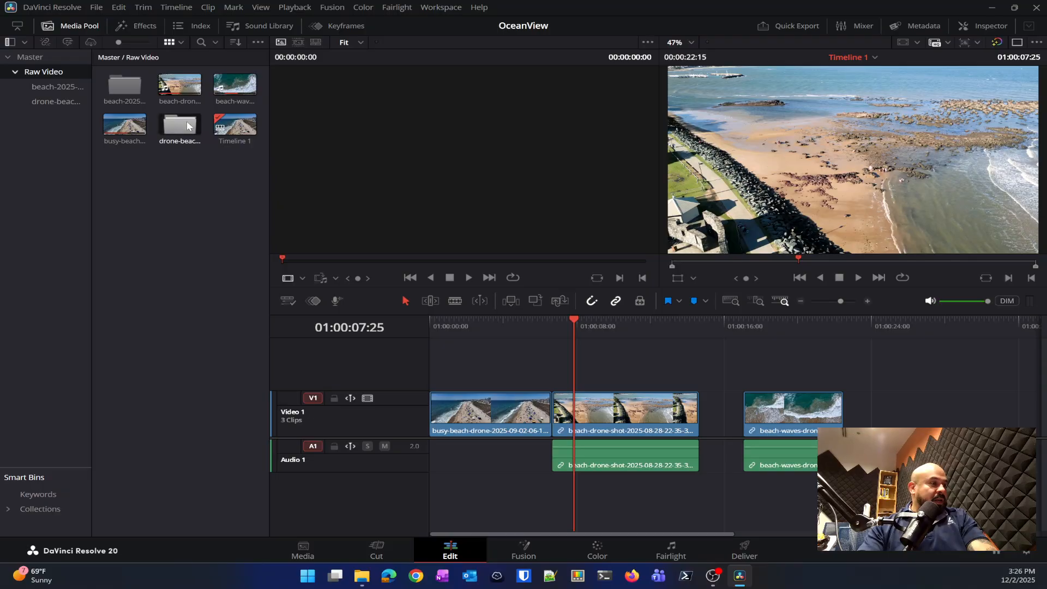
- Append playa1.mp4 from the drone-beach bin after the beach-waves clip and ripple-delete the gap before the beach-waves clip
double_click(187, 126)
left_click_drag(124, 84, 868, 416)
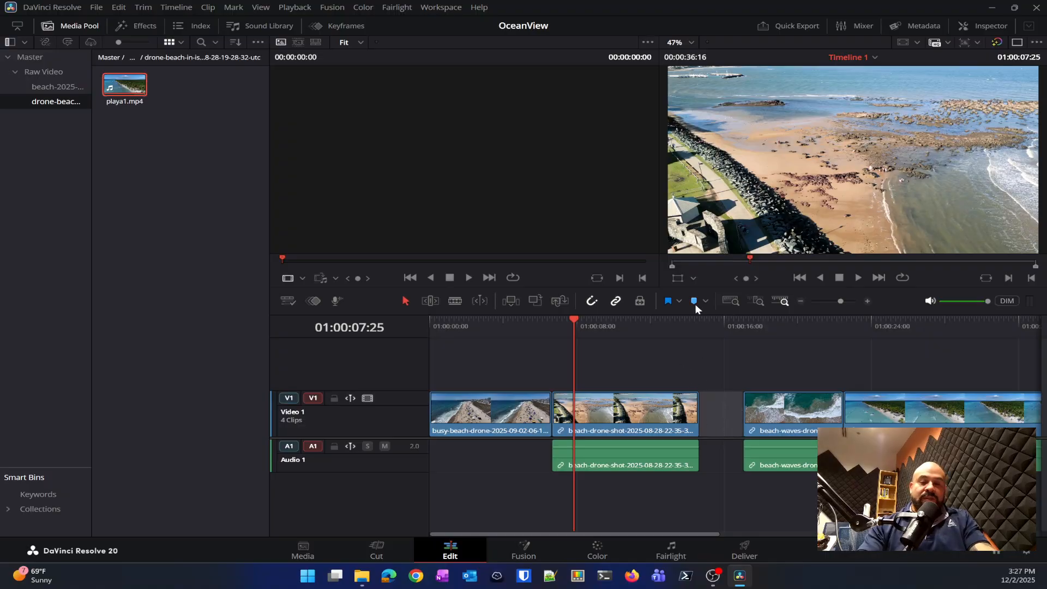
key("Delete")
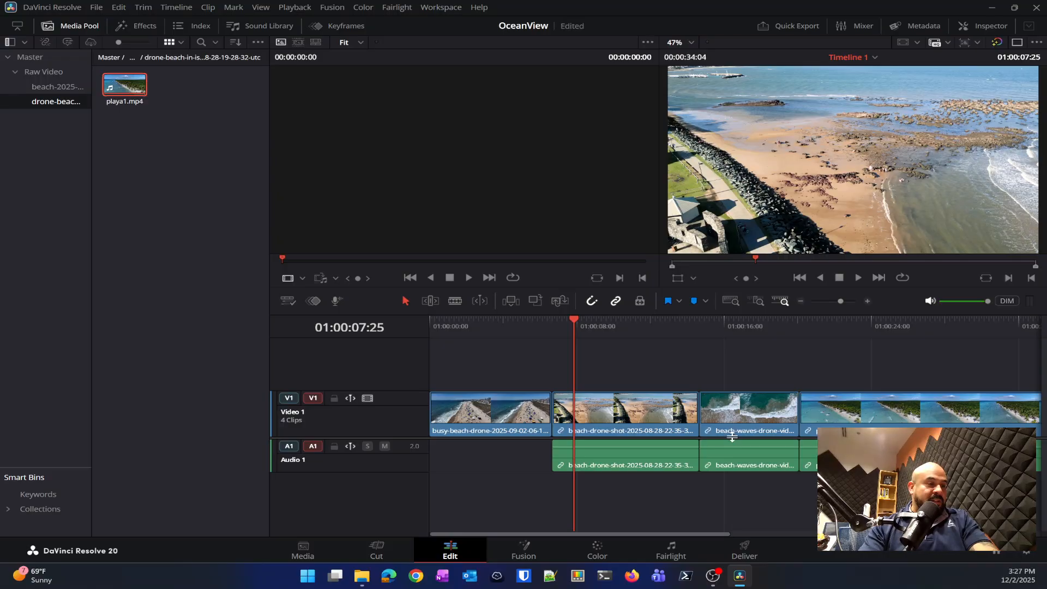
- Play back the sequence from near its start, checking the cuts into the beach-waves clip and playa1.mp4
left_click(739, 401)
left_click(466, 330)
key("space")
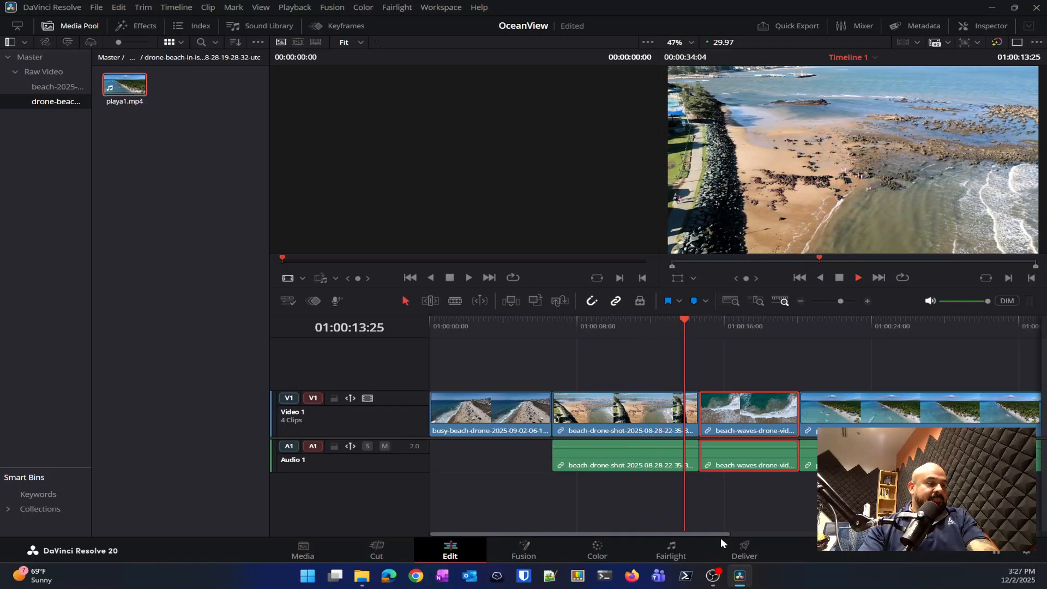
left_click(794, 323)
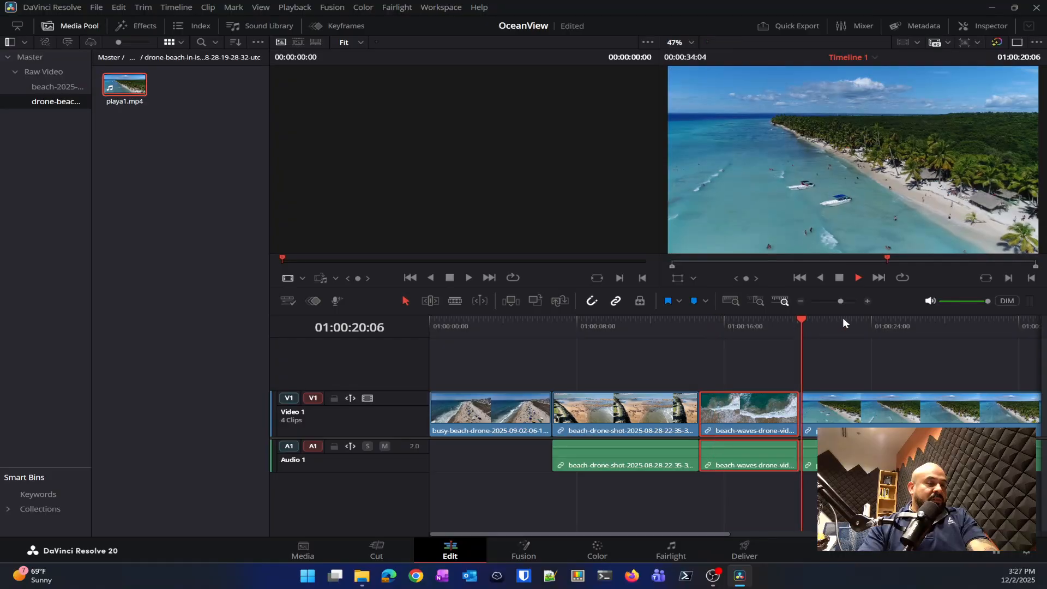
left_click(941, 319)
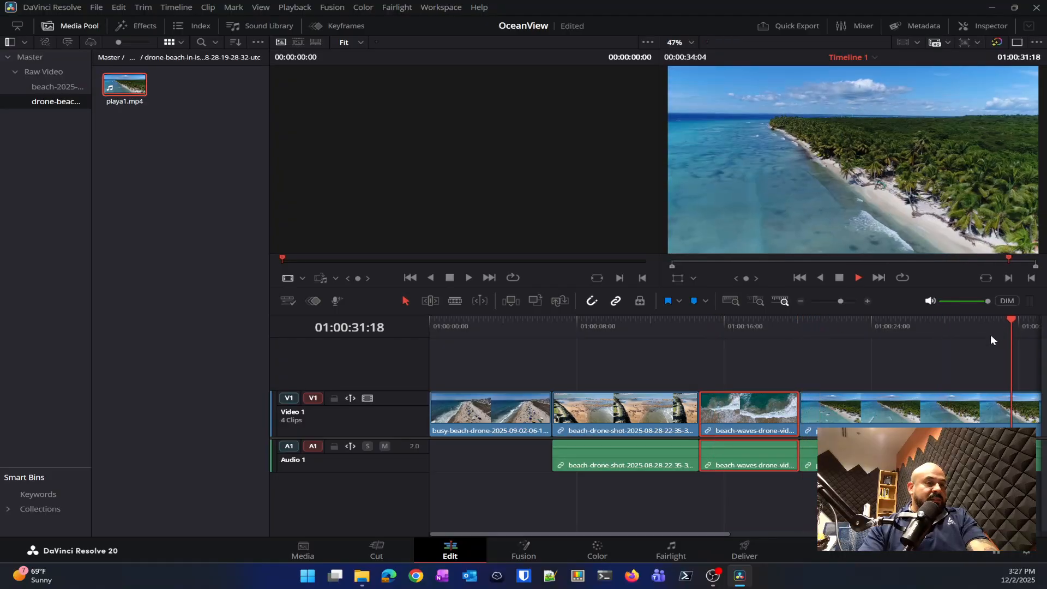
- Trim playa1.mp4 from its end to a duration of 09:15 and place the playhead at the start of the beach-waves clip
left_click_drag(686, 535, 750, 537)
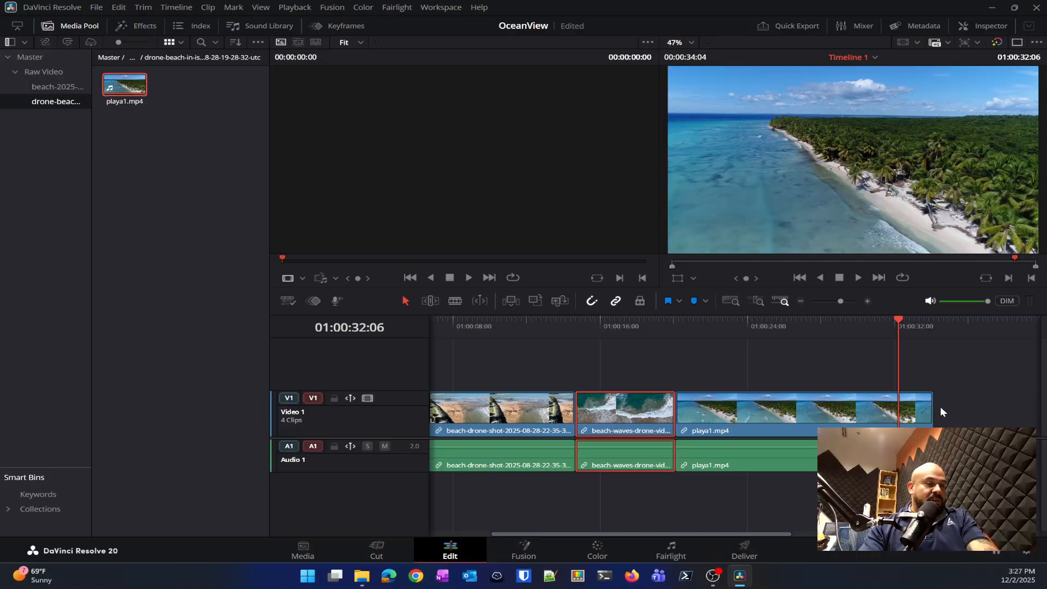
left_click_drag(934, 417, 849, 415)
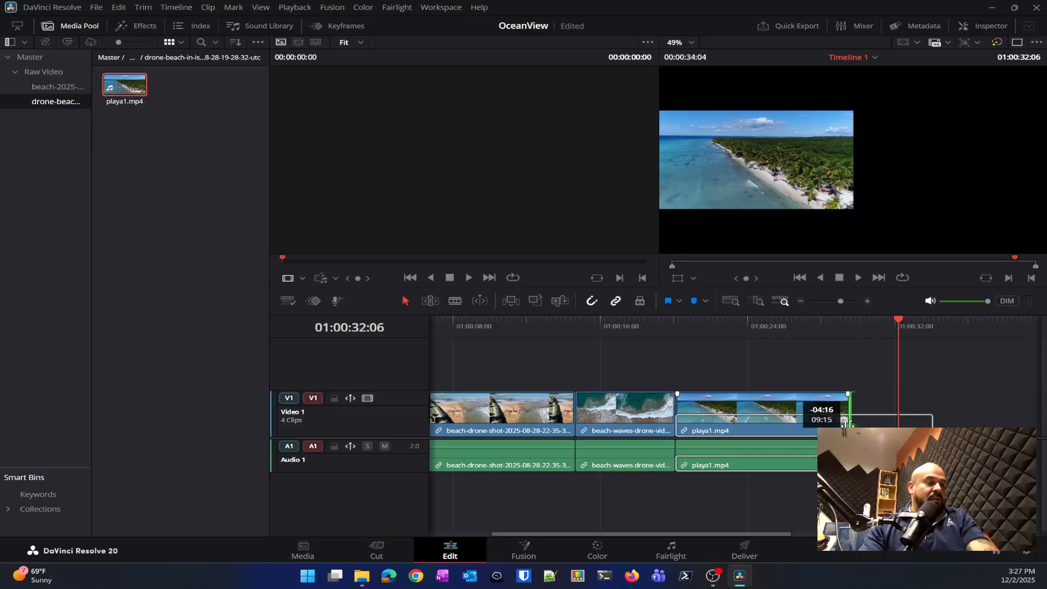
left_click(574, 334)
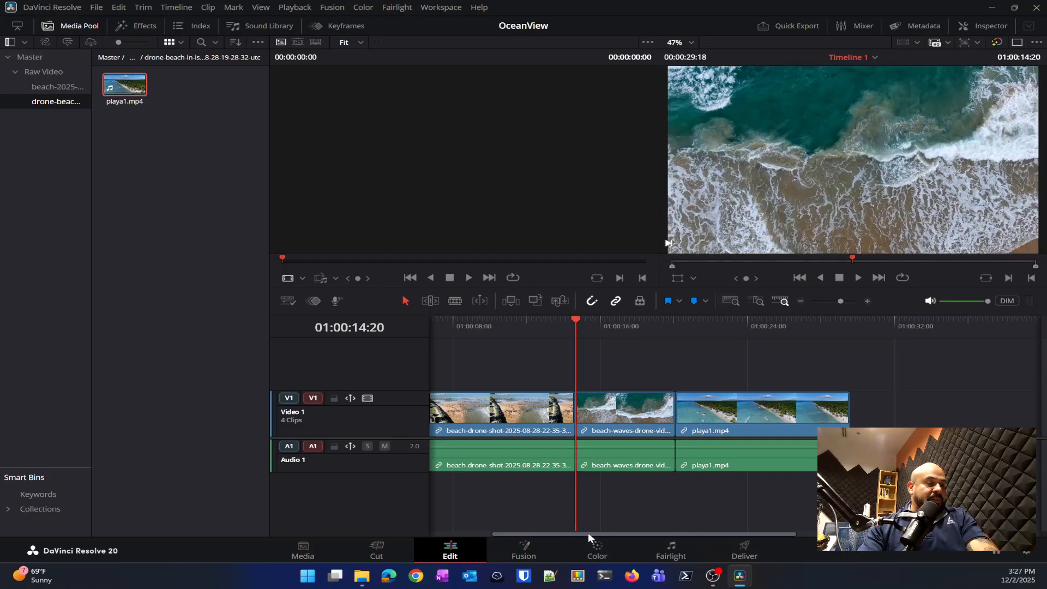
left_click_drag(588, 532, 497, 529)
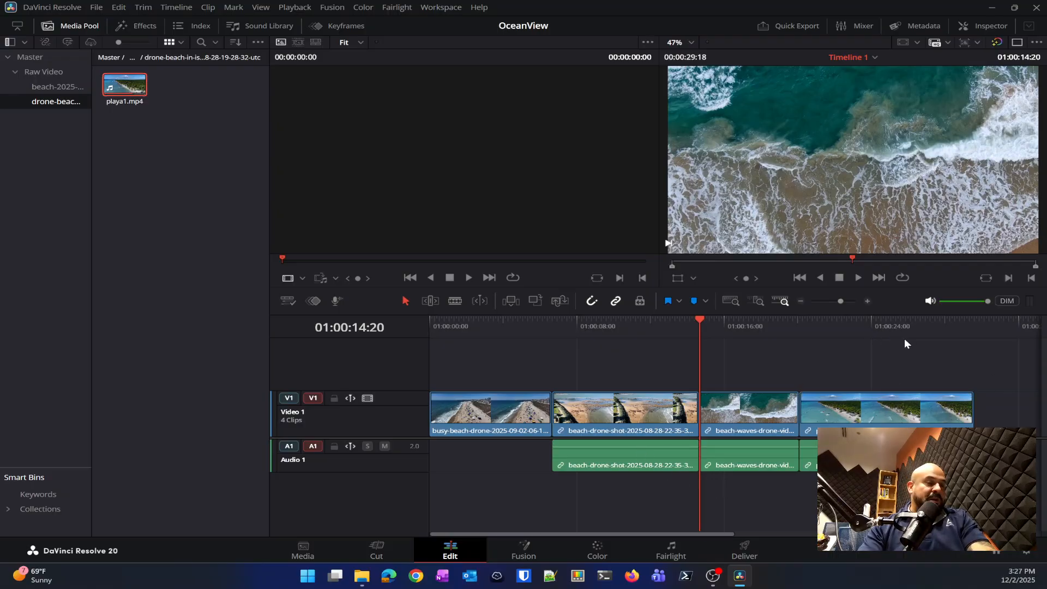
- Examine the timeline at wider and closer zoom levels around the cut between the beach-drone-shot and beach-waves clips
left_click(803, 302)
left_click(802, 303)
left_click(802, 303)
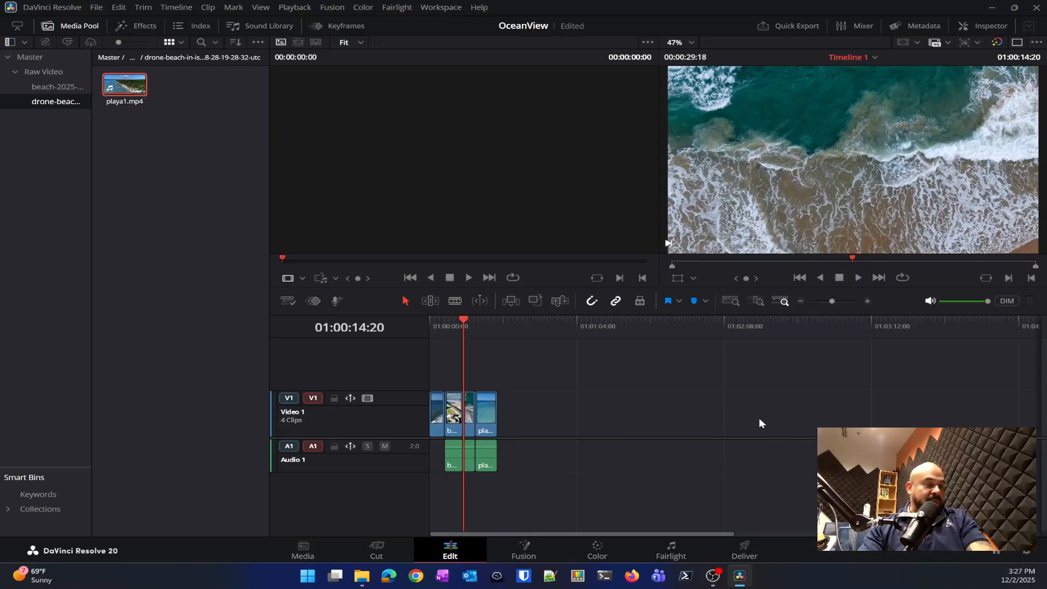
left_click(801, 301)
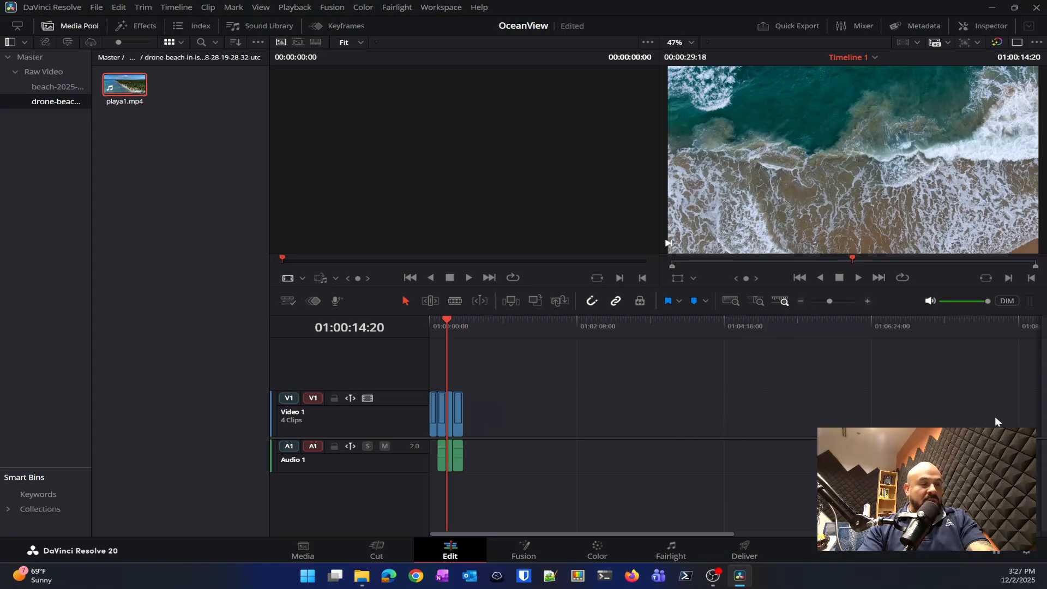
left_click(868, 302)
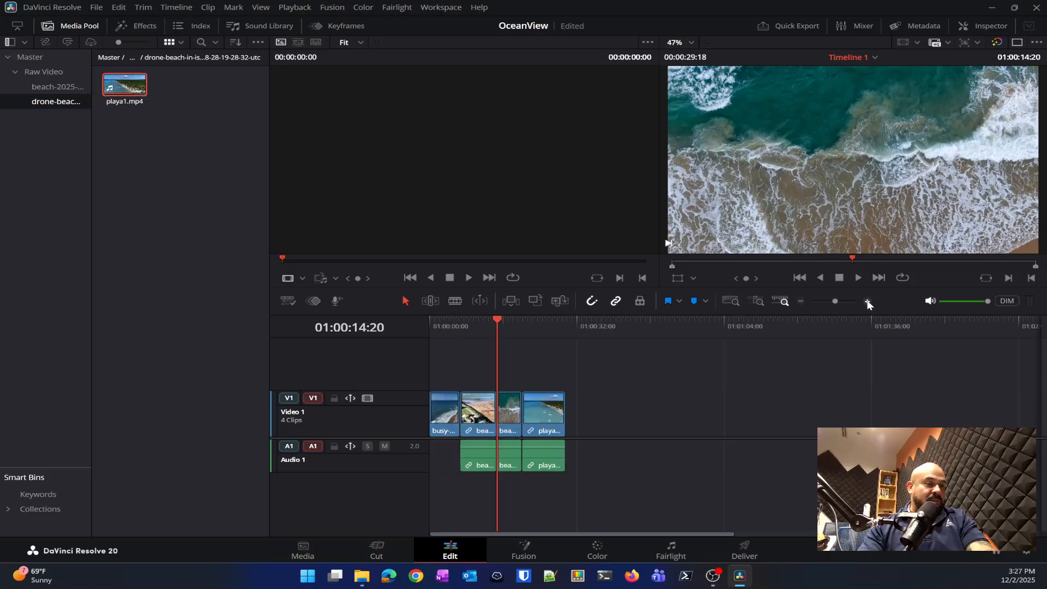
left_click(868, 301)
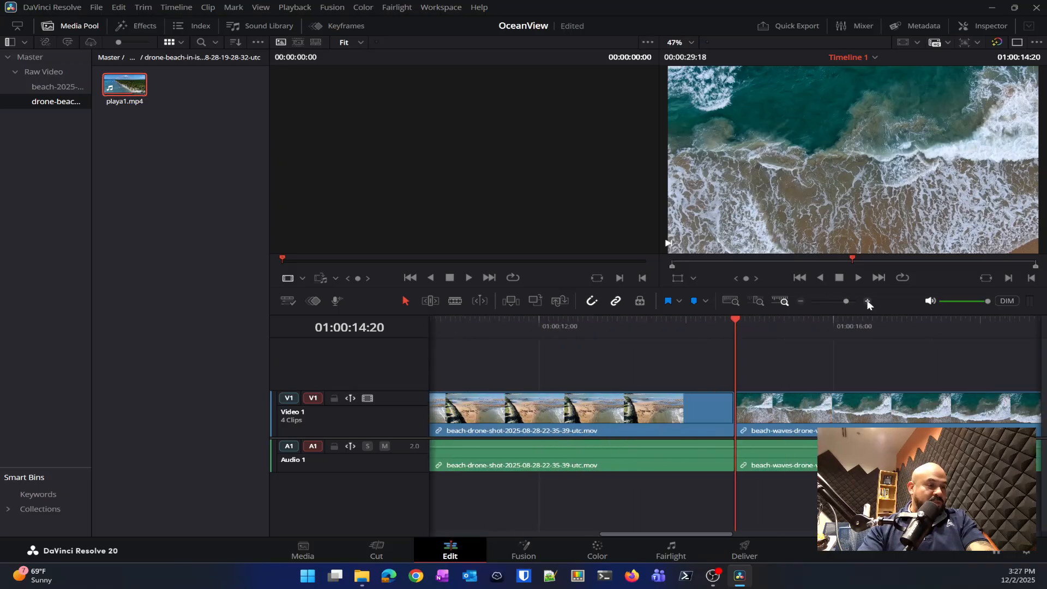
mouse_move(755, 328)
left_mouse_down()
mouse_move(863, 322)
mouse_move(623, 321)
mouse_move(820, 325)
mouse_move(749, 319)
left_mouse_up()
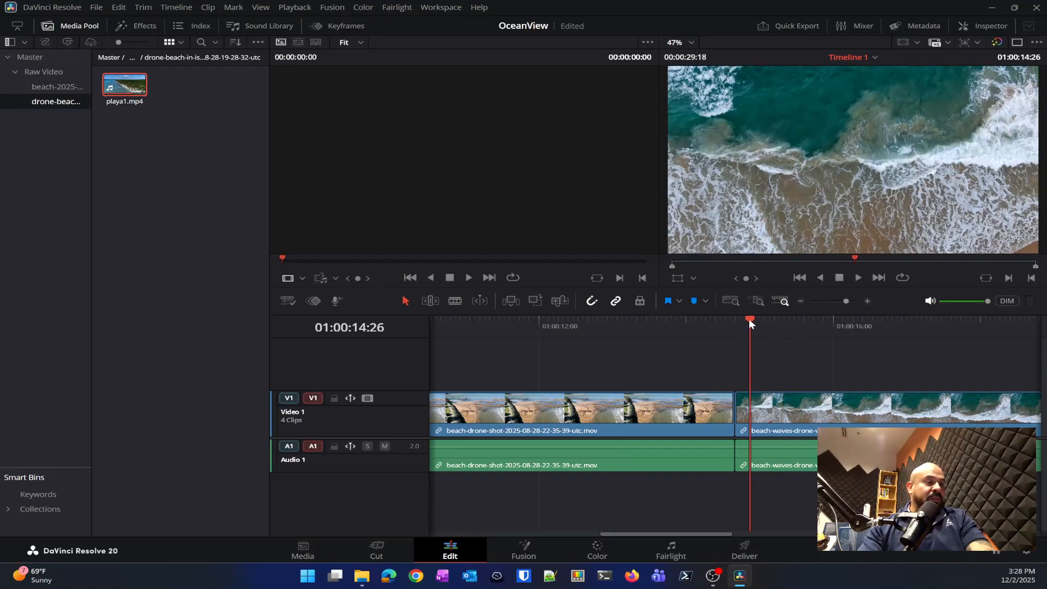
left_click(802, 302)
left_click(802, 301)
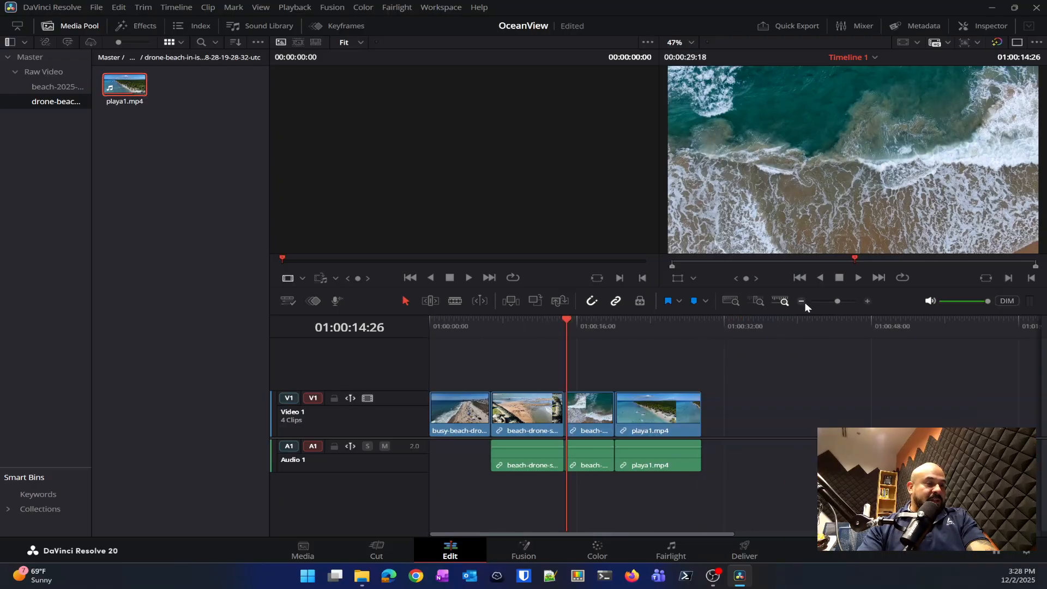
left_click(866, 301)
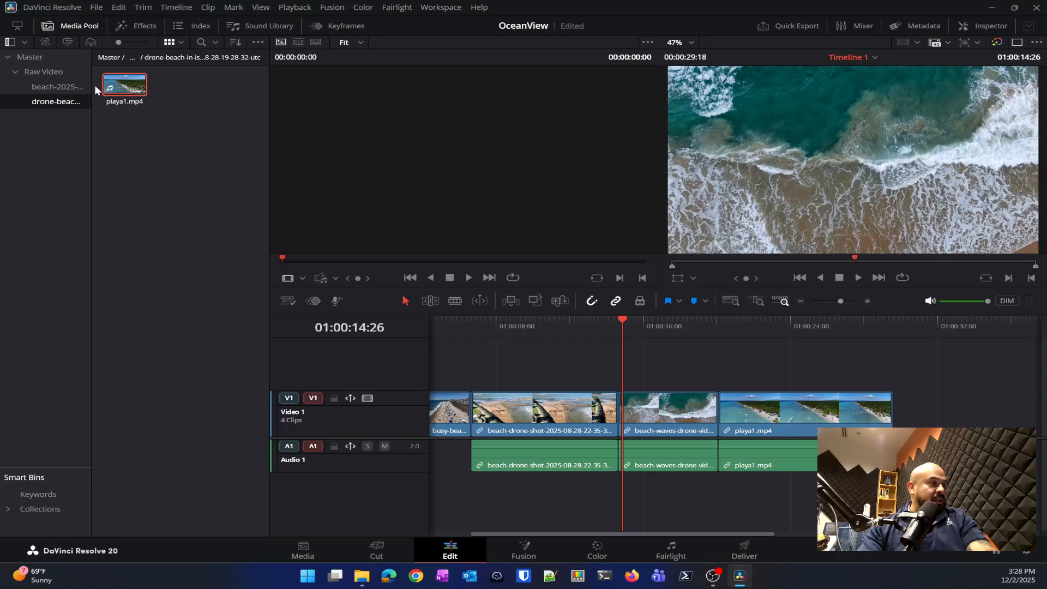
- Add SigmaMusicArt - Beach_Loop.wav from the beach-2025 bin to a new Audio 2 track at the start of the timeline
left_click(56, 87)
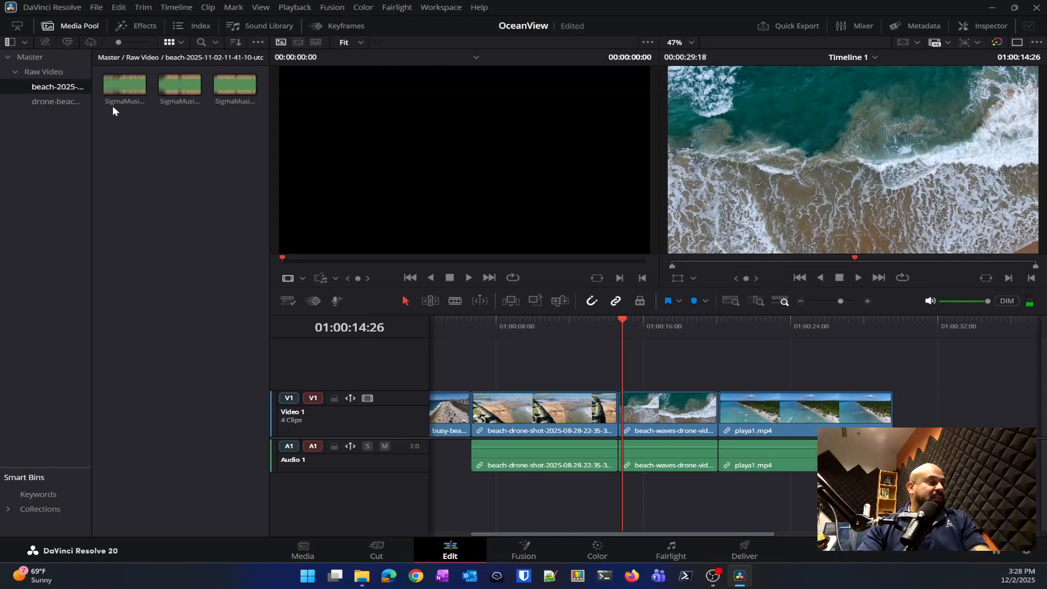
left_click(117, 86)
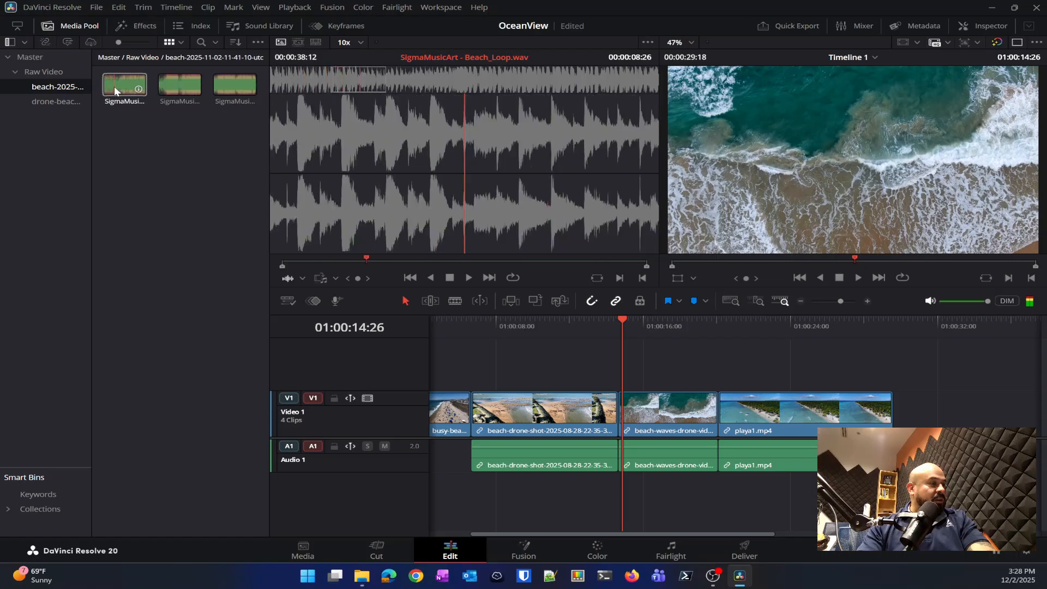
left_click_drag(106, 90, 425, 494)
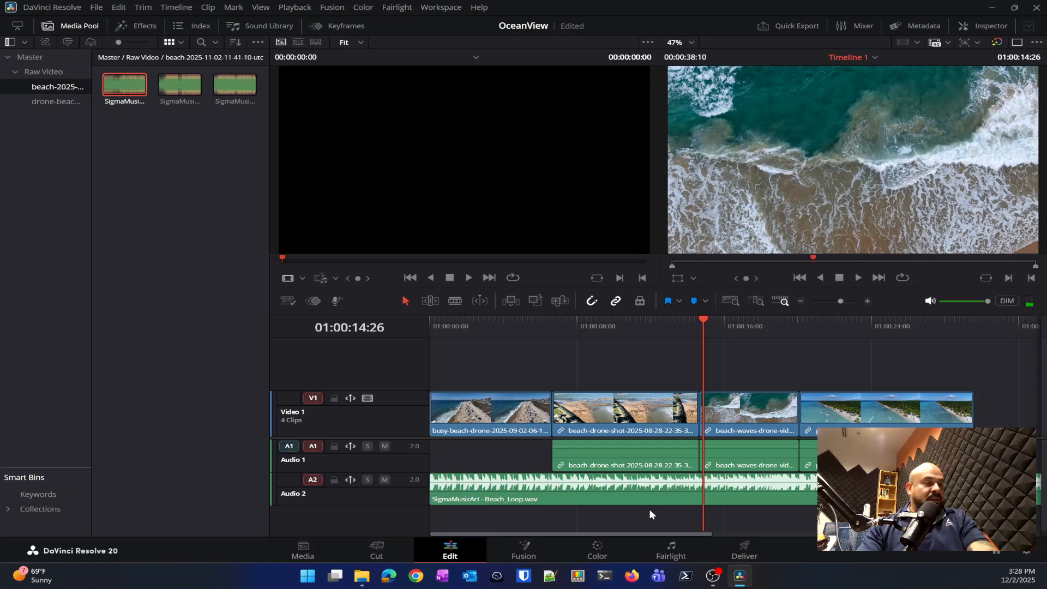
- Play the sequence with the music from the timeline start through the part beyond the end of playa1.mp4
left_click_drag(703, 319, 430, 326)
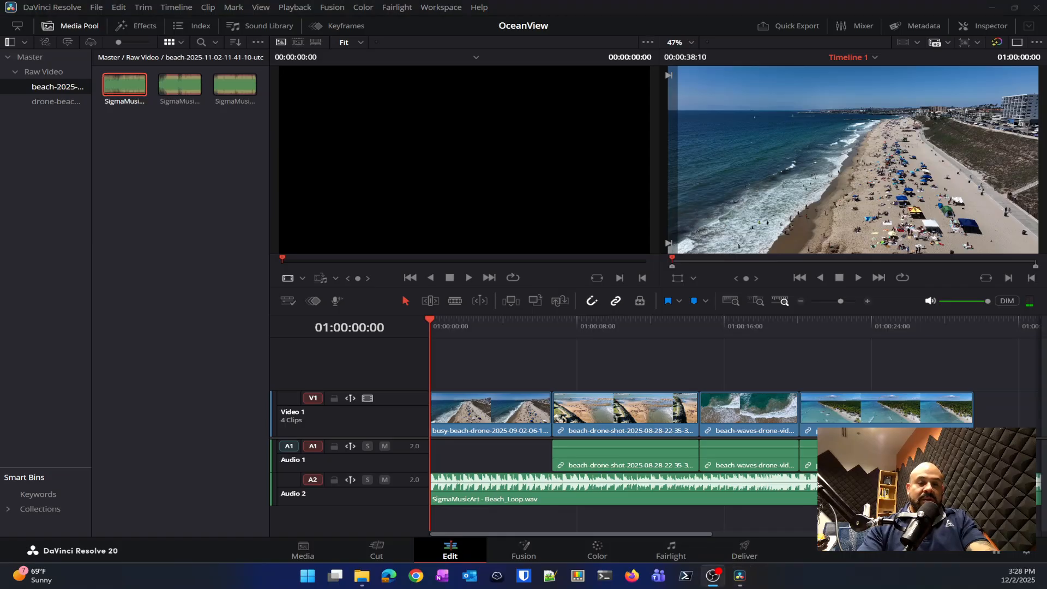
left_click(635, 327)
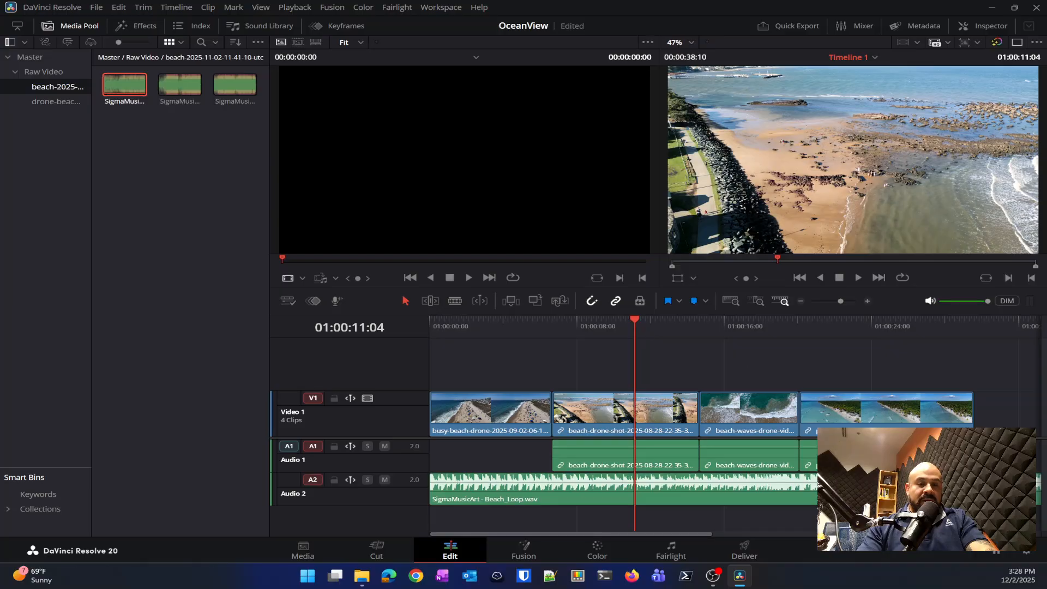
left_click(692, 327)
key("space")
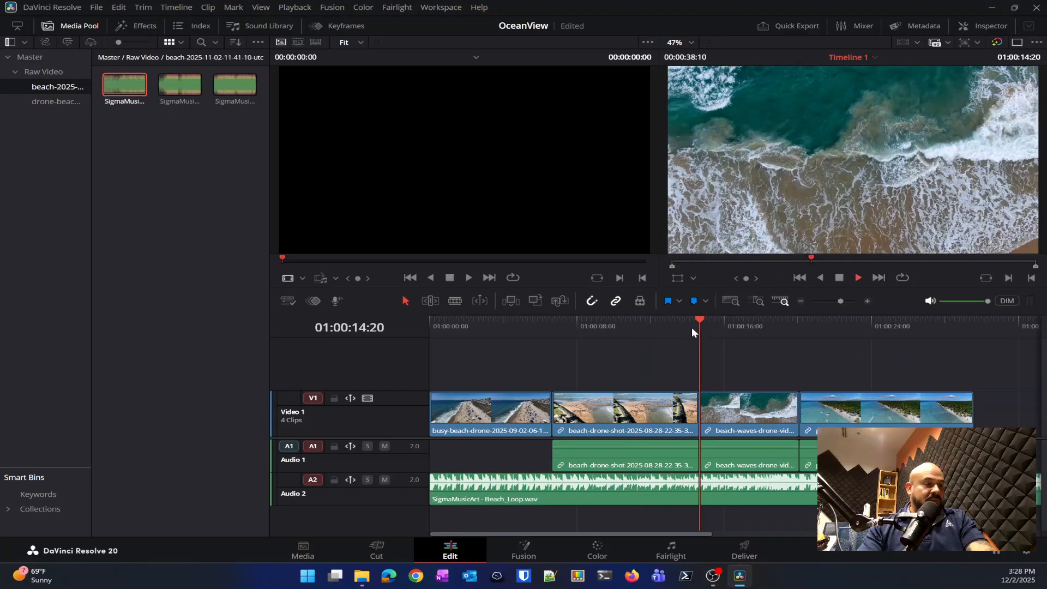
left_click(432, 323)
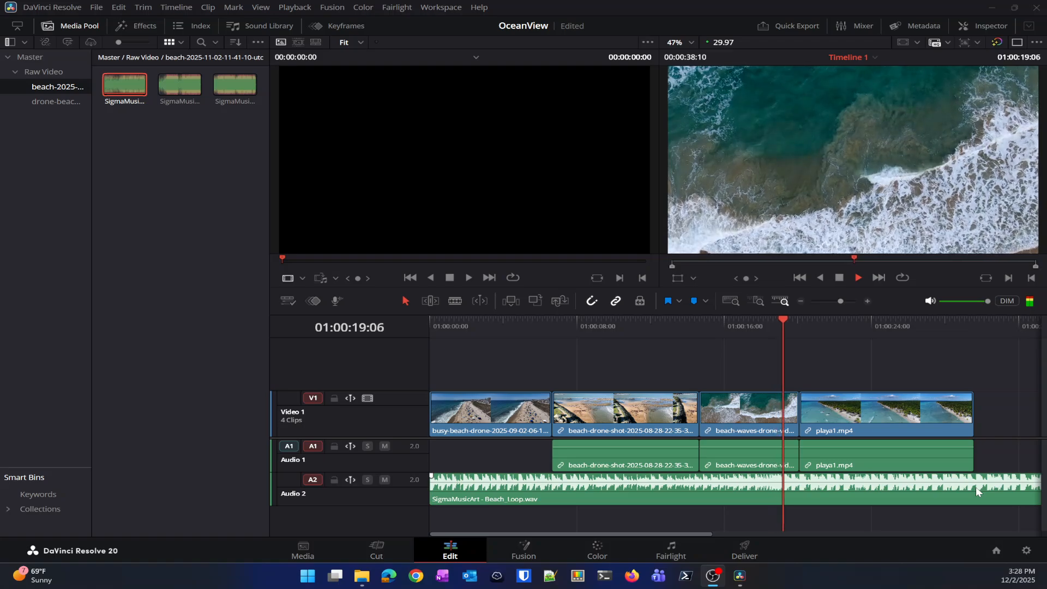
left_click_drag(699, 532, 800, 545)
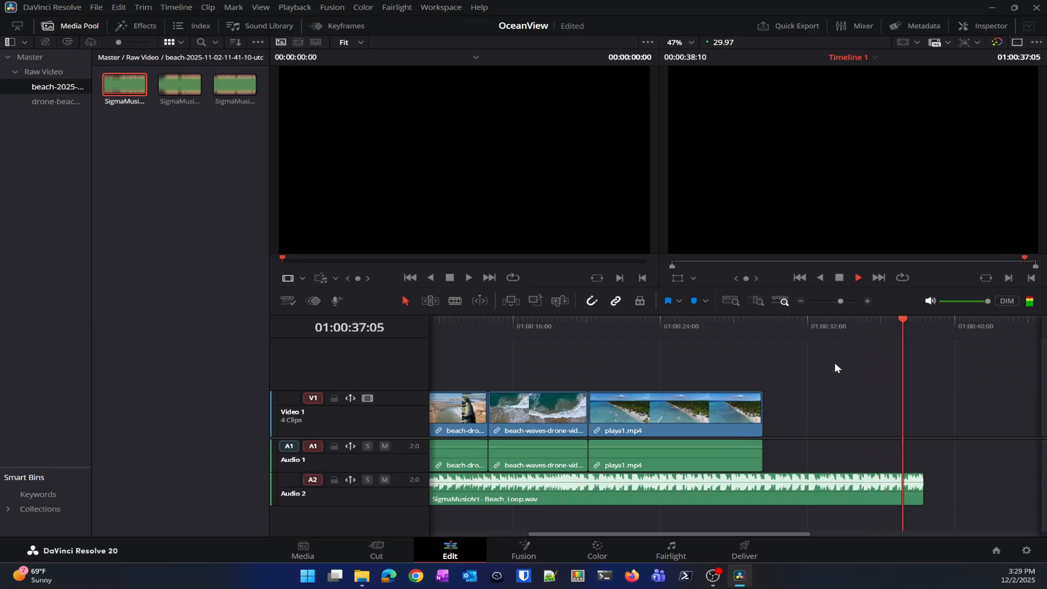
left_click(774, 325)
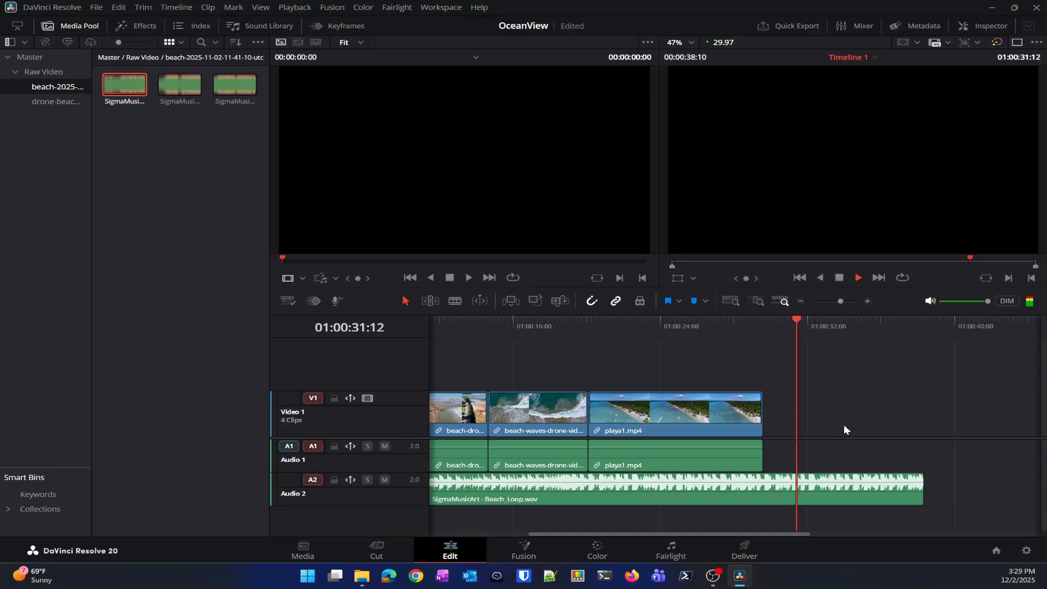
key("space")
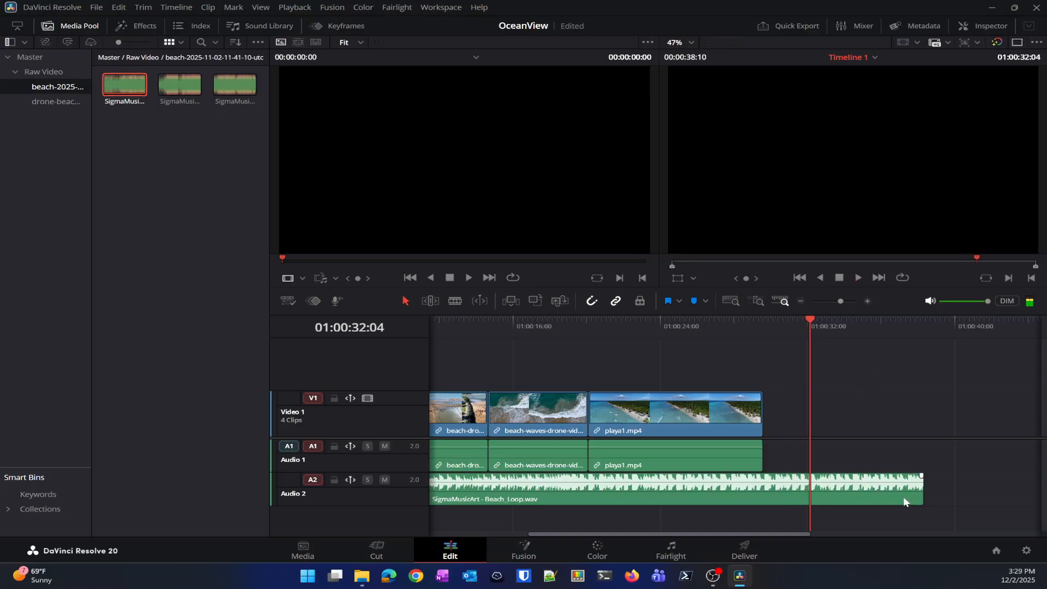
- Trim the end of the Beach_Loop.wav music clip to line up with the end of playa1.mp4
left_click_drag(922, 488, 764, 494)
left_click(725, 326)
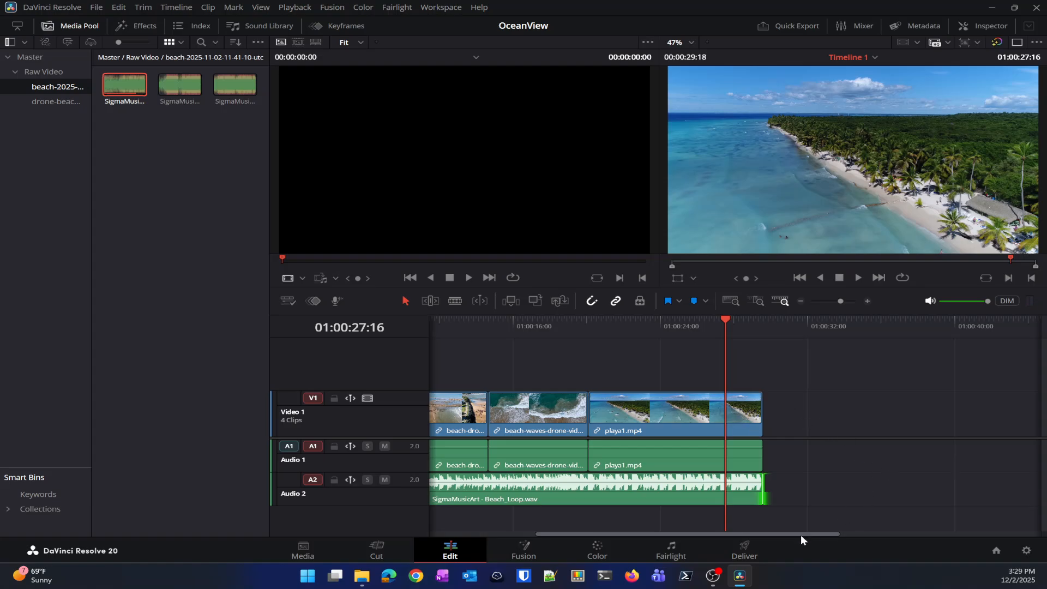
left_click_drag(801, 534, 658, 540)
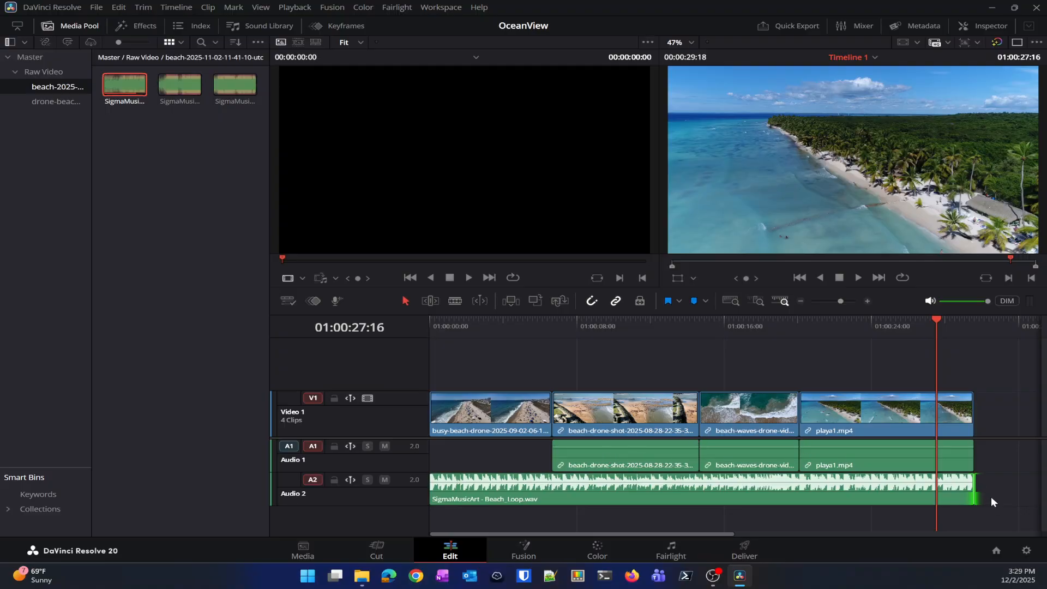
- Mute the Audio 1 track and move the playhead to 01:00:06:20, at the start of the beach-drone-shot clip
left_click(665, 454)
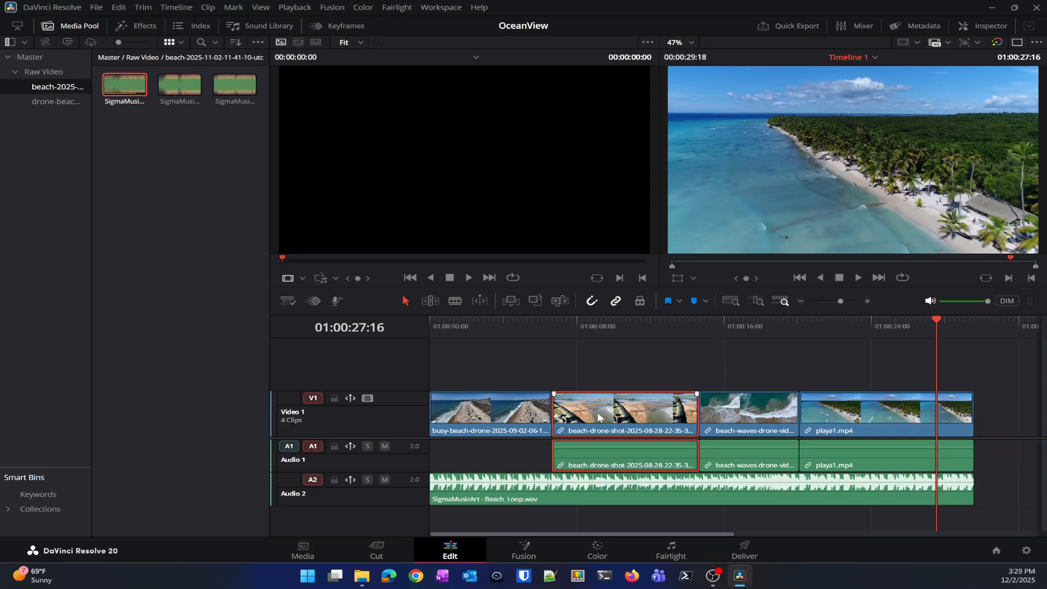
left_click(384, 447)
left_click_drag(935, 319, 547, 342)
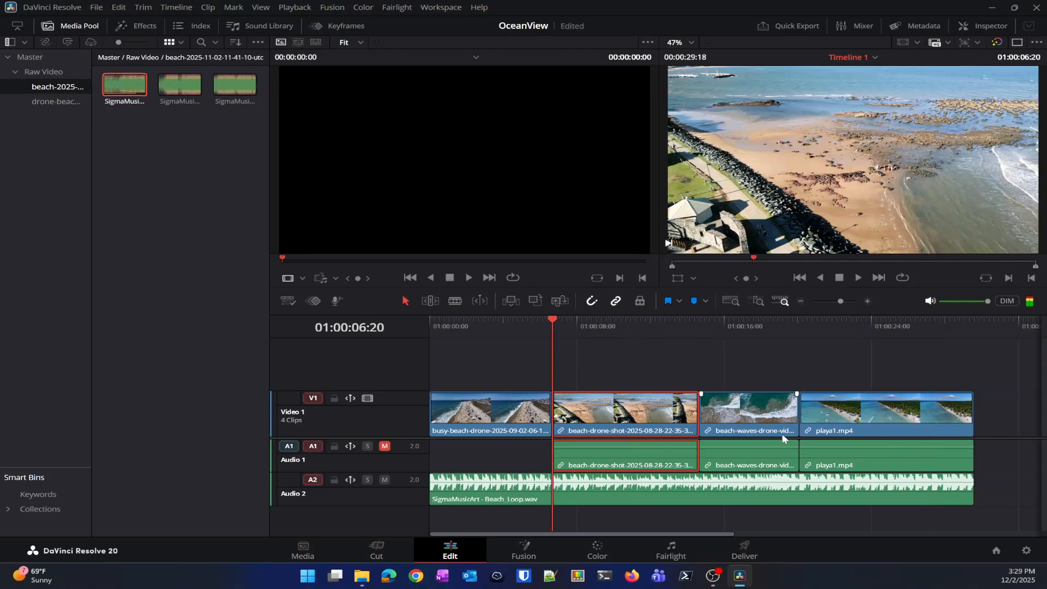
left_click(782, 433)
left_click(899, 415)
left_click(495, 421)
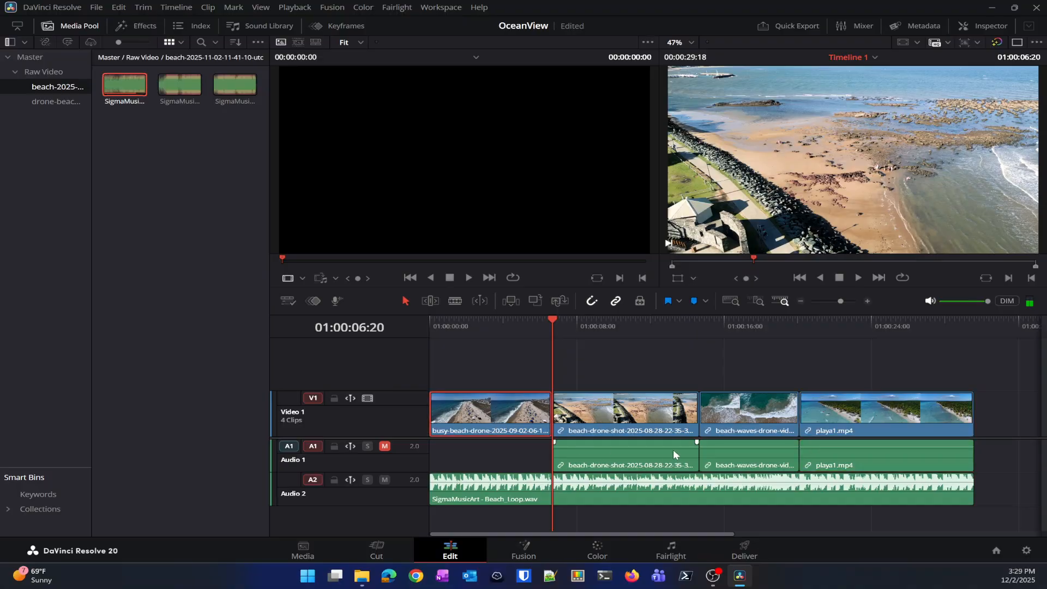
left_click(636, 417)
left_click(782, 418)
left_click(897, 414)
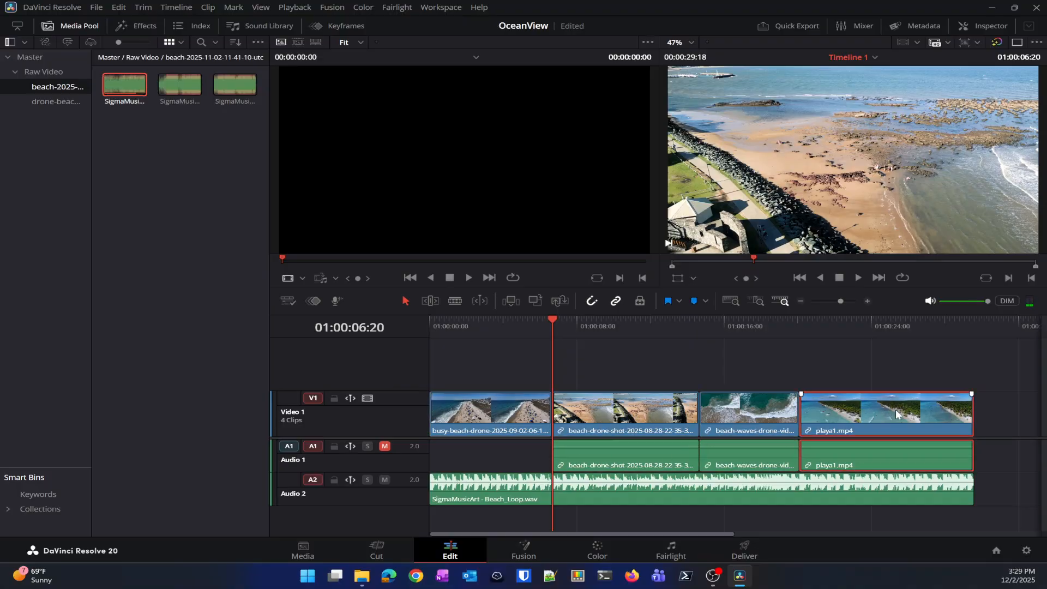
left_click(659, 453)
left_click(761, 454)
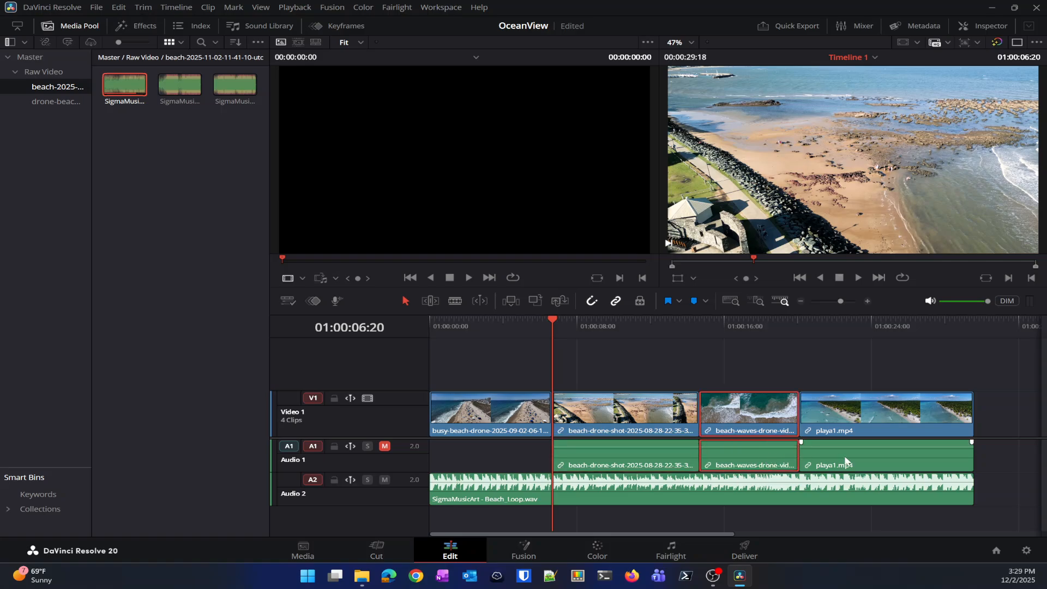
left_click(903, 419)
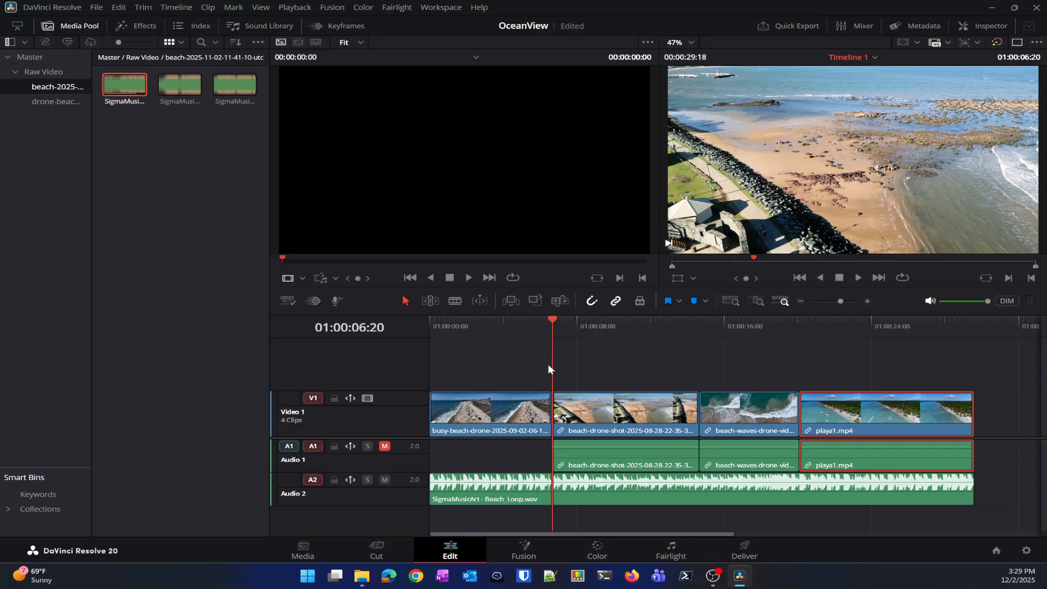
- Play the sequence from the timeline start, skip ahead through each following clip, and stop playback within playa1.mp4
left_click_drag(552, 318, 431, 332)
key("space")
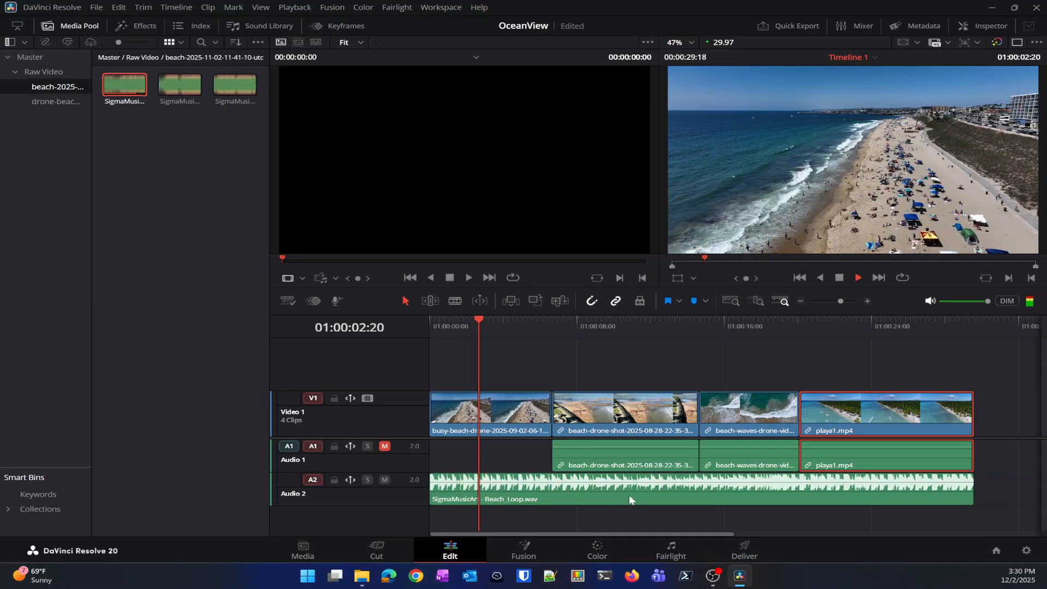
left_click(538, 327)
left_click(644, 325)
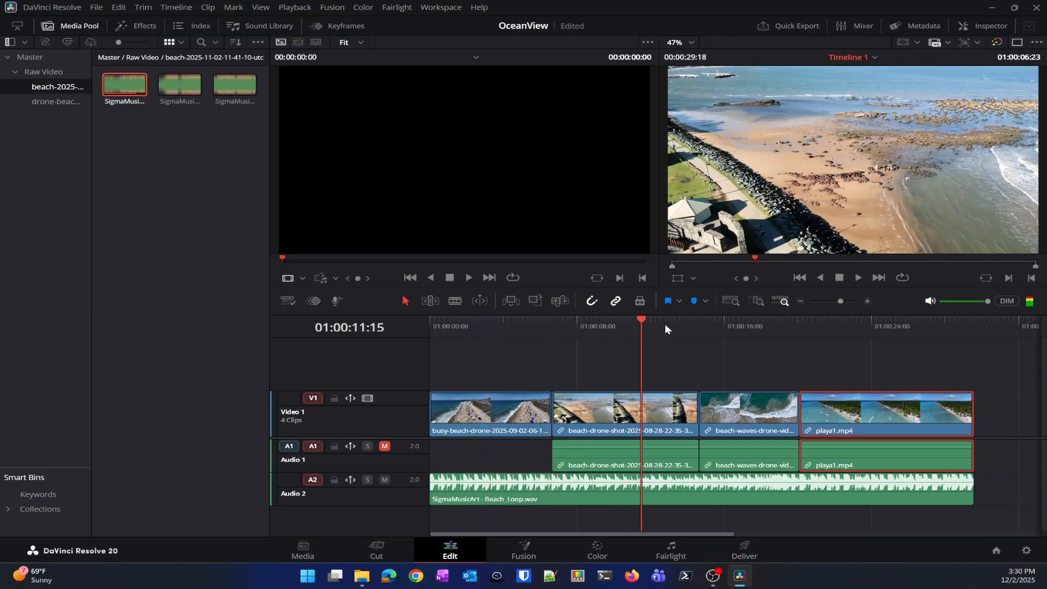
left_click(751, 325)
left_click(856, 322)
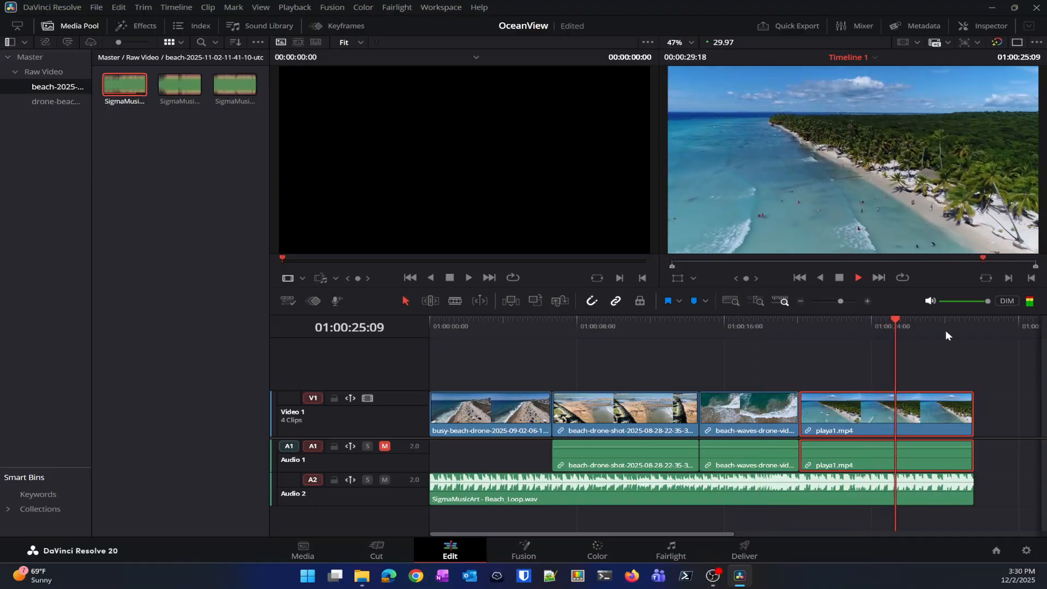
key("space")
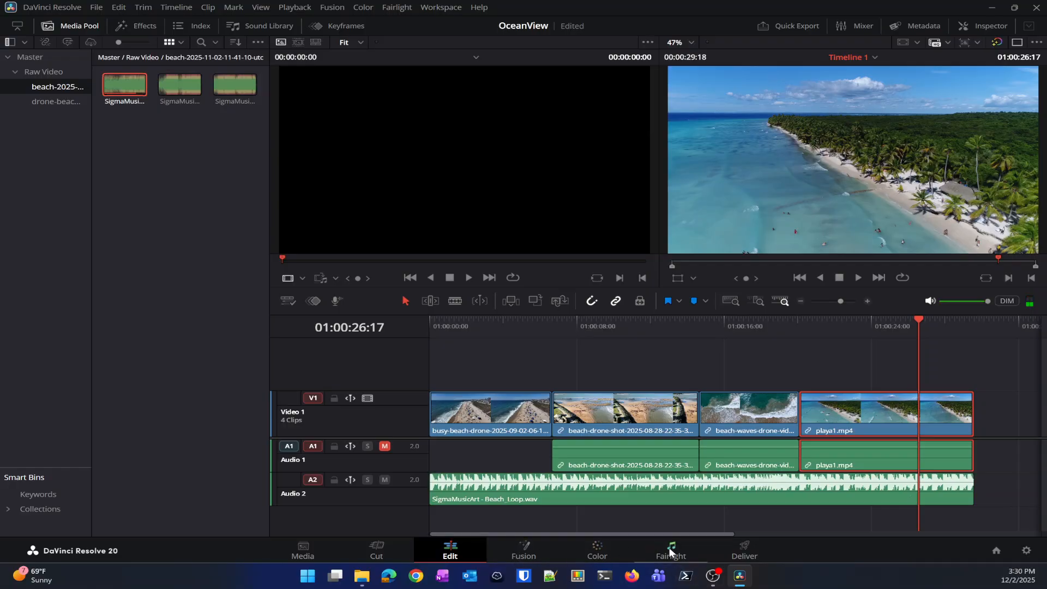
- Set up delivery of the timeline with the YouTube 1080p preset and the file name Ocean Drone View Demo
left_click(742, 555)
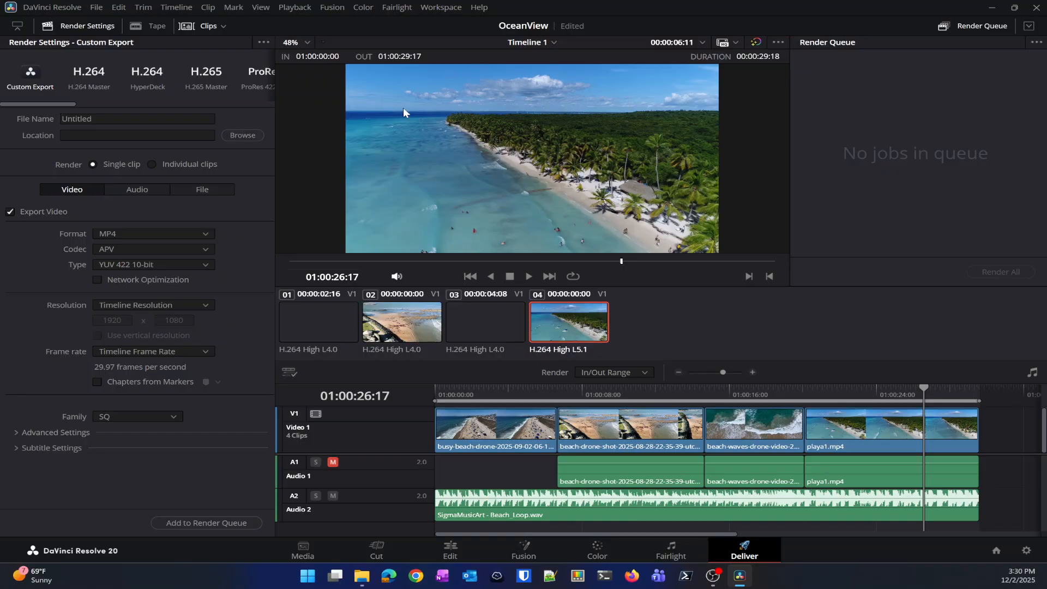
left_click_drag(71, 103, 123, 104)
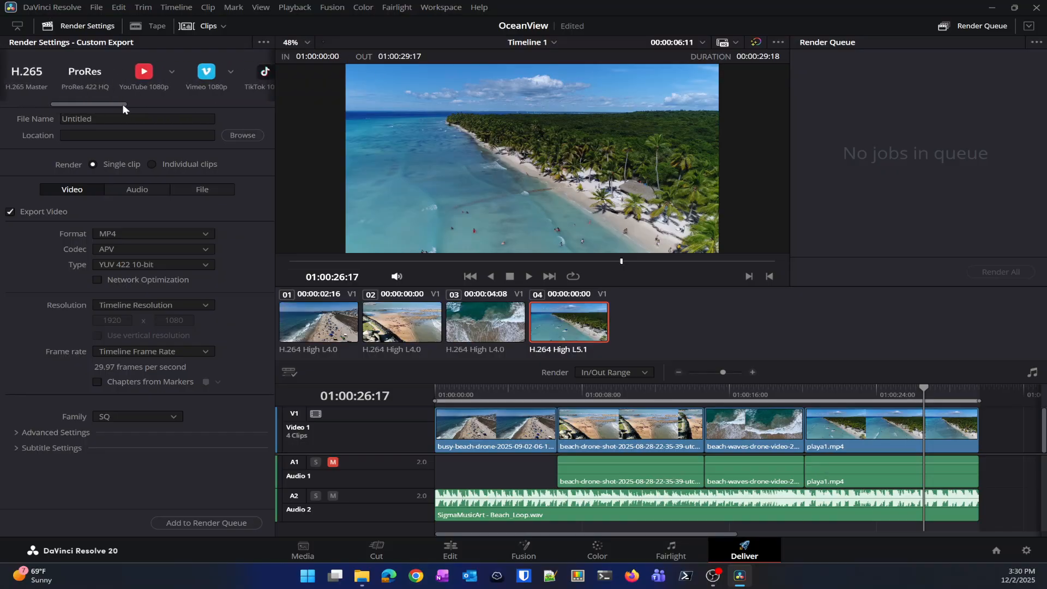
left_click(115, 72)
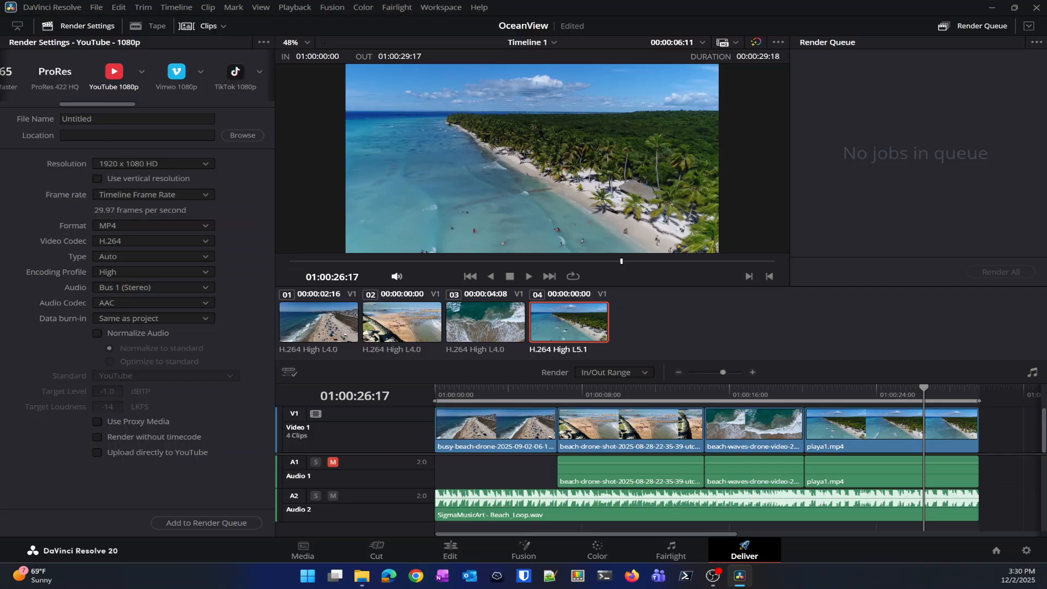
double_click(76, 118)
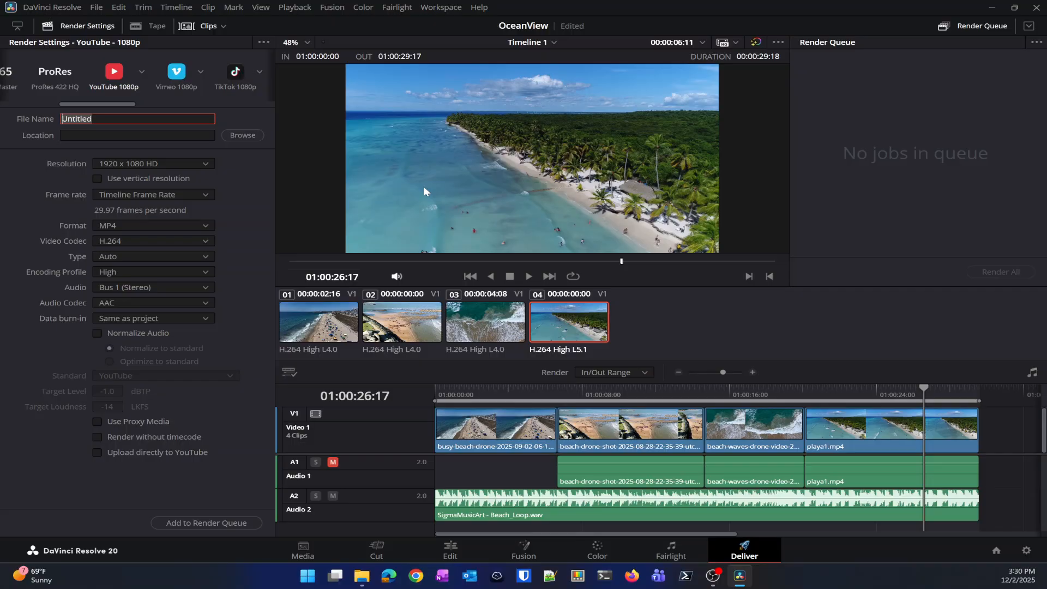
type("Ocean Drone View Demo")
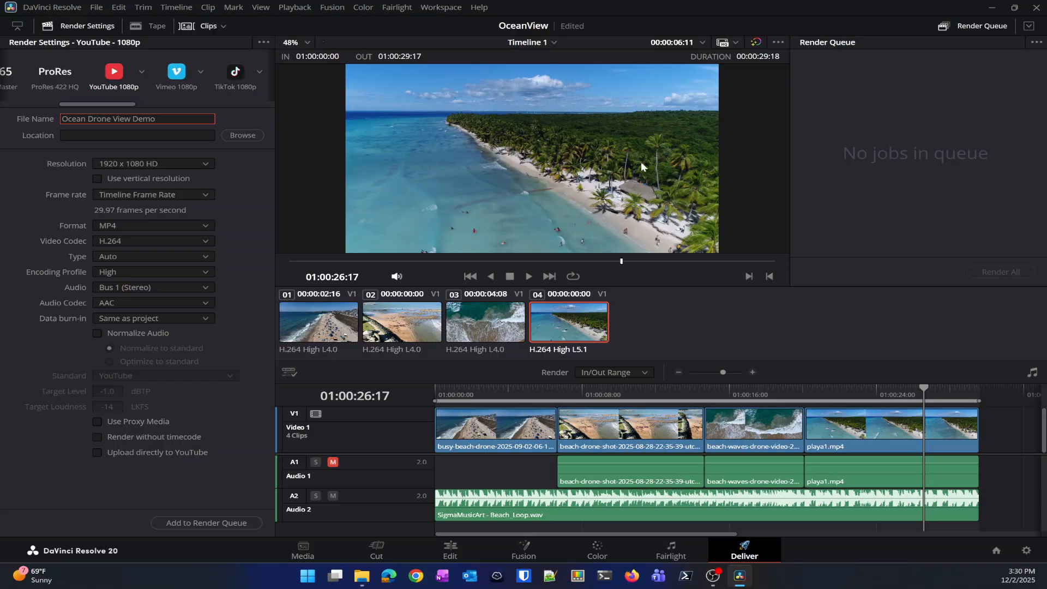
- Browse for the render location and go to the folder C:\Video Projects\OceanView
left_click(243, 136)
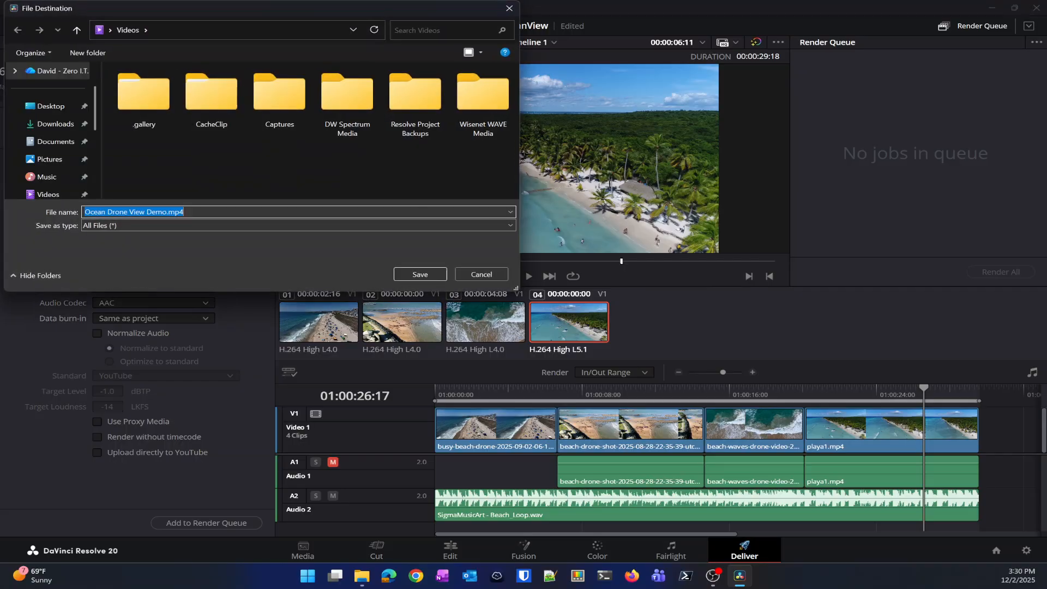
scroll(54, 142, "down", 3)
left_click(59, 158)
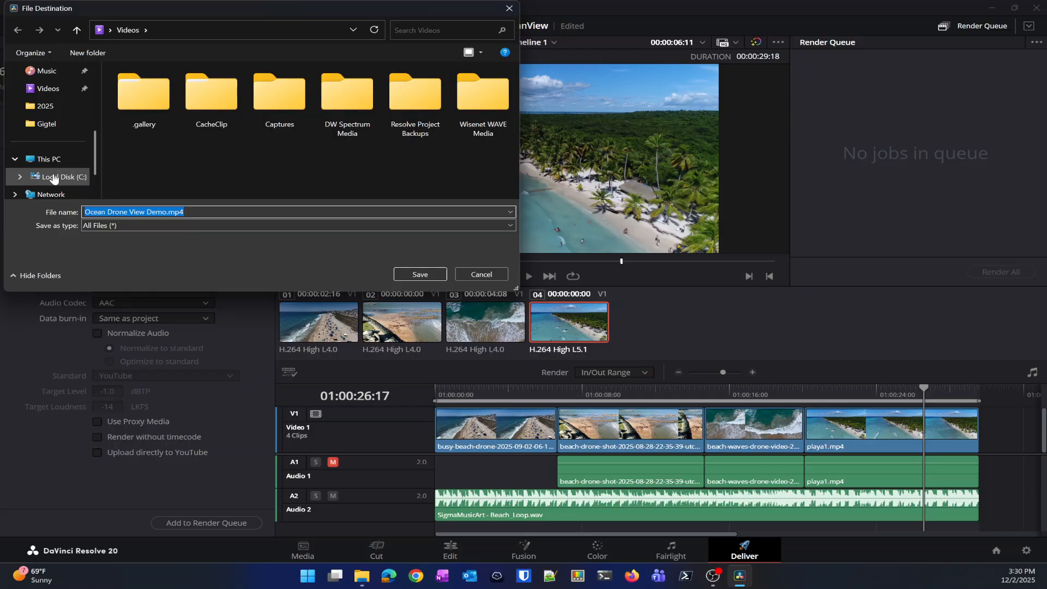
scroll(198, 158, "down", 2)
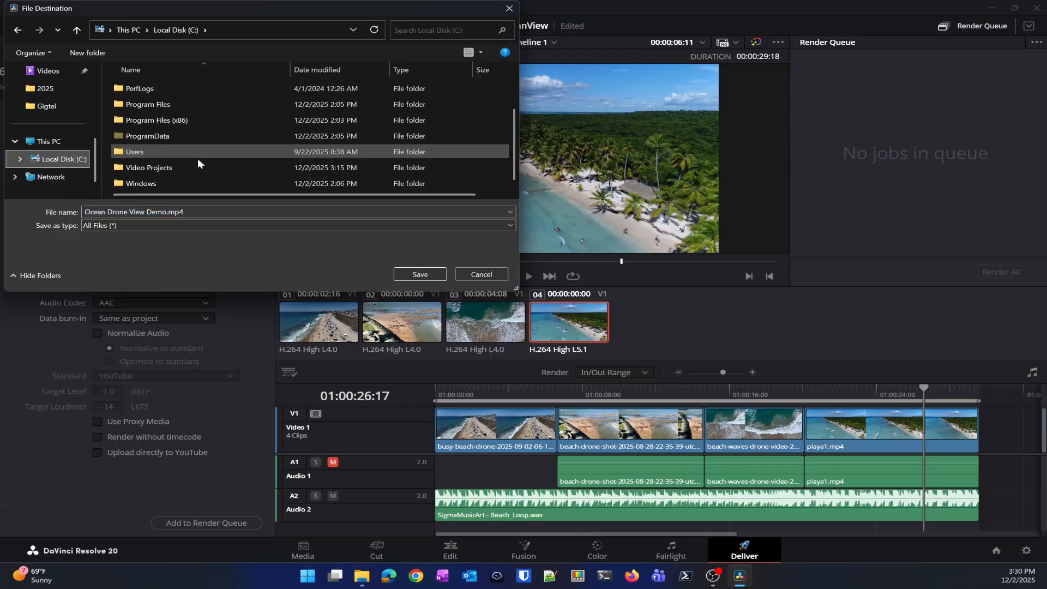
double_click(150, 167)
double_click(155, 86)
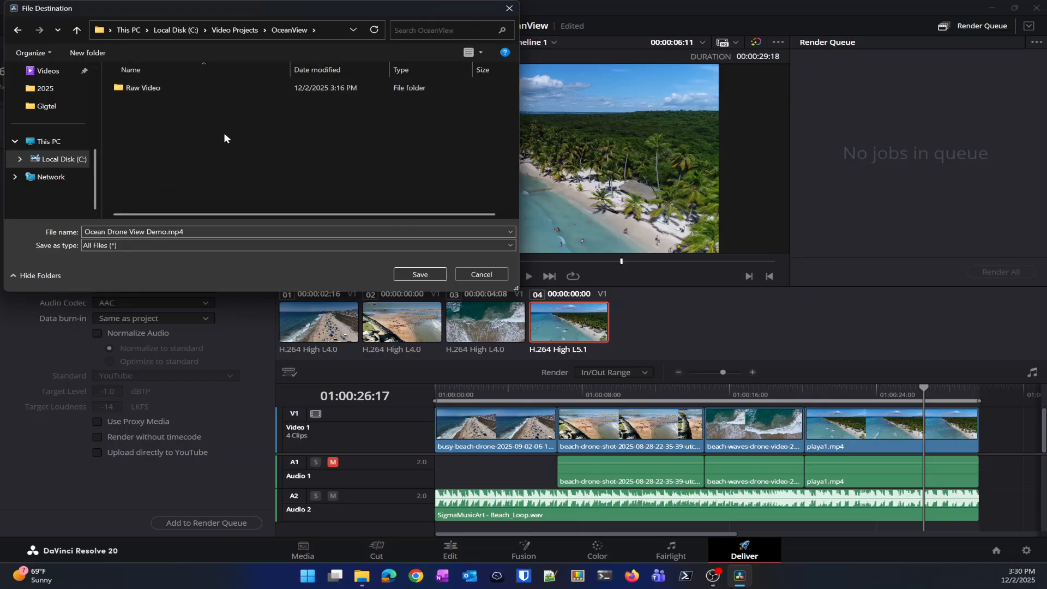
- Create a folder named Output inside OceanView and save it as the render location
left_click(96, 48)
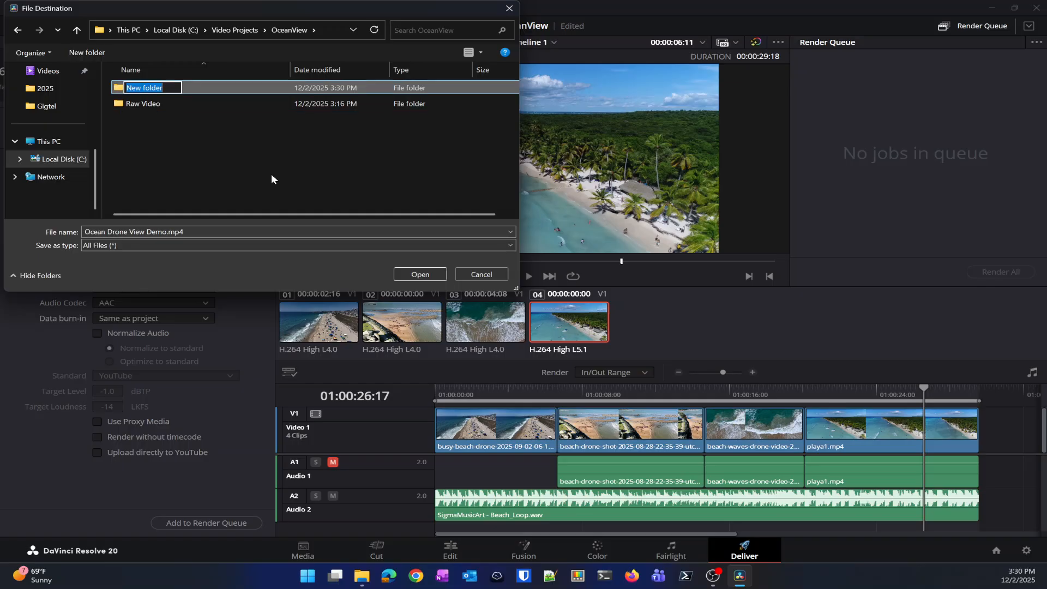
type("Output")
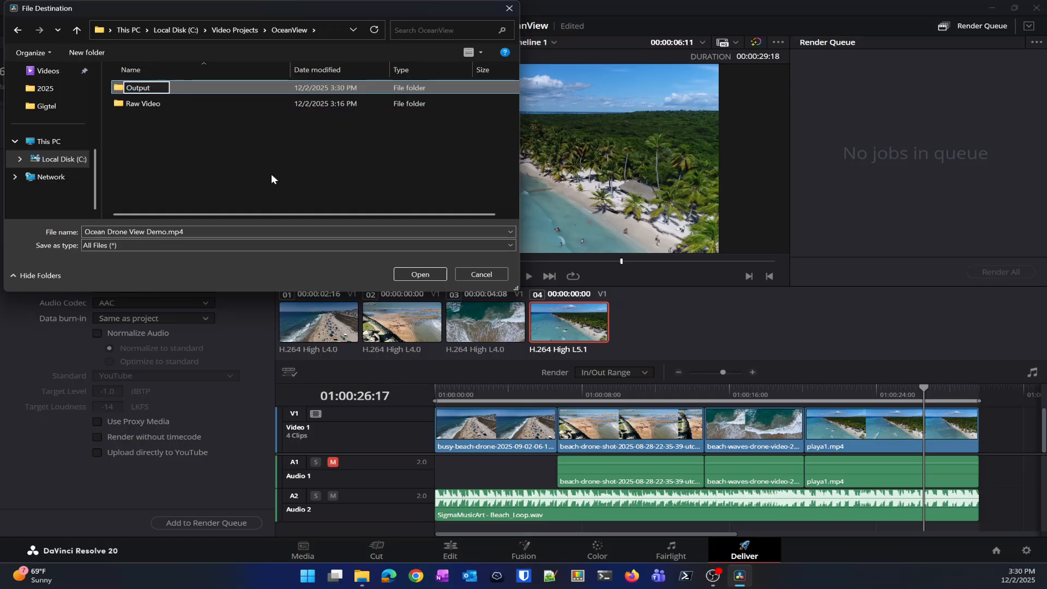
key("Return")
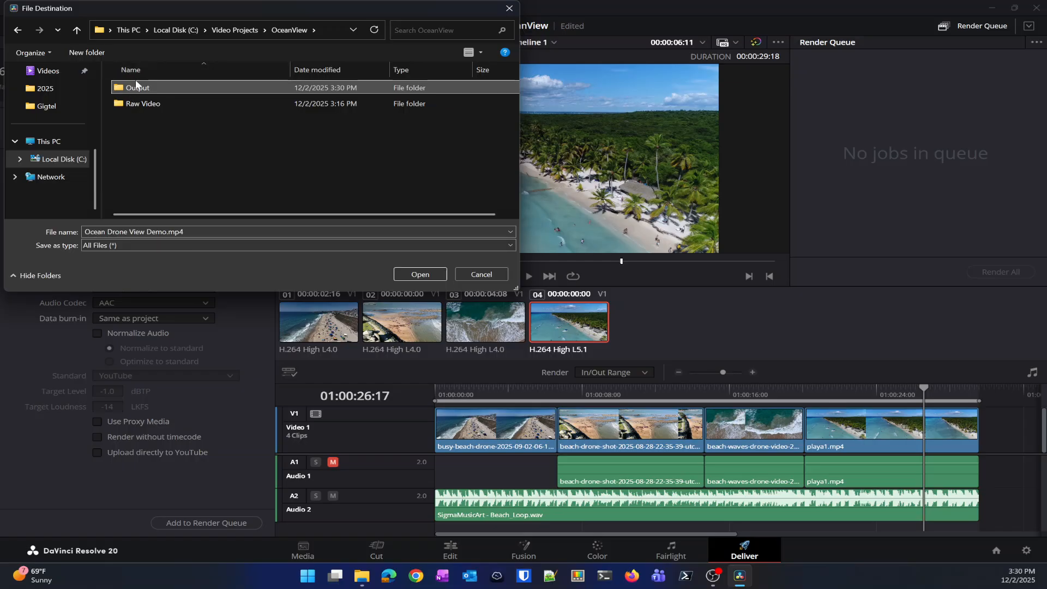
double_click(136, 80)
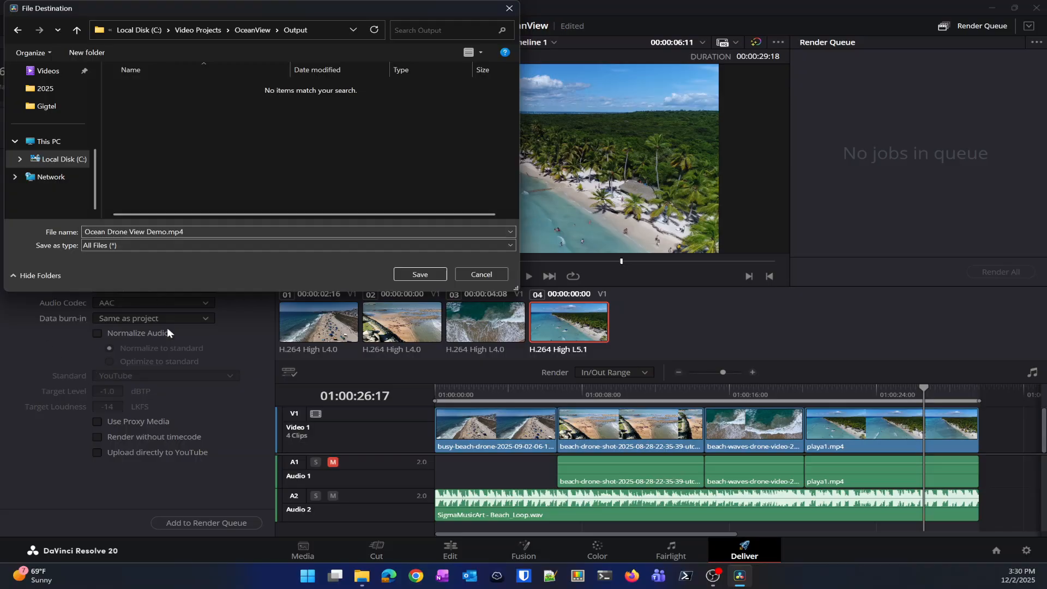
left_click_drag(313, 9, 349, 144)
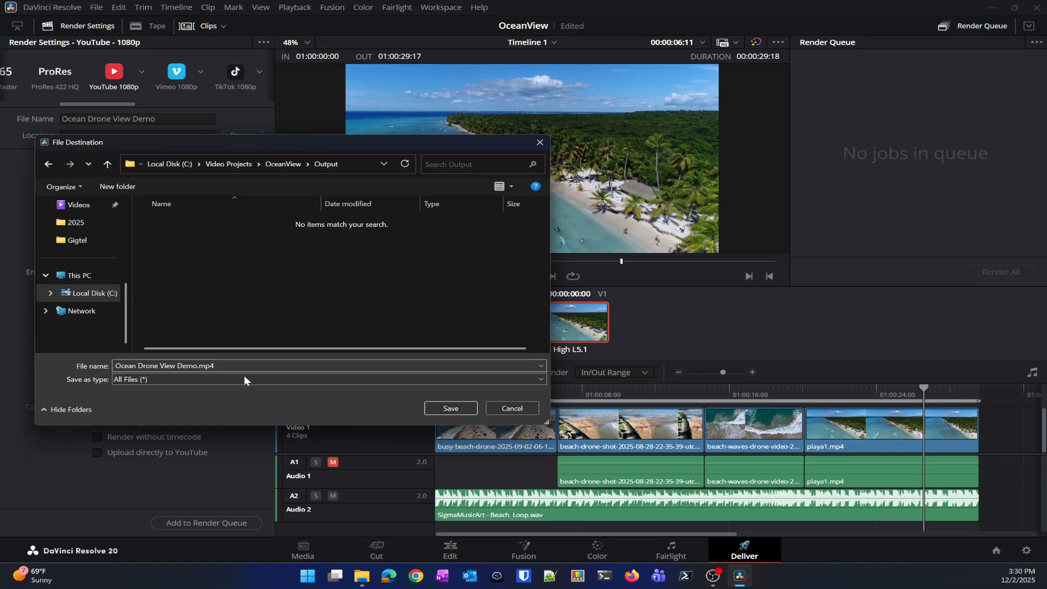
left_click(457, 408)
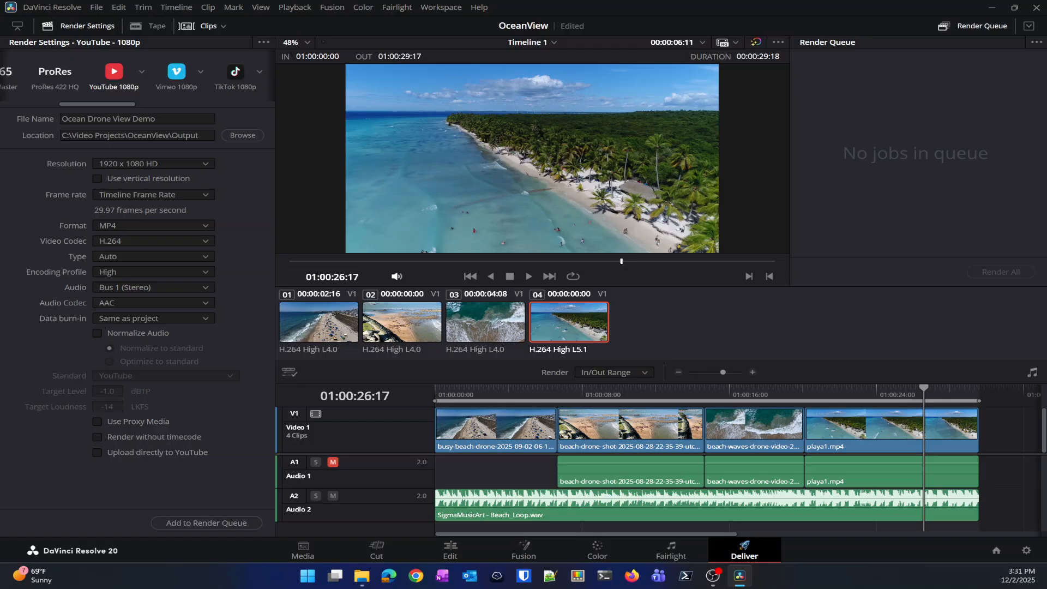
left_click(170, 137)
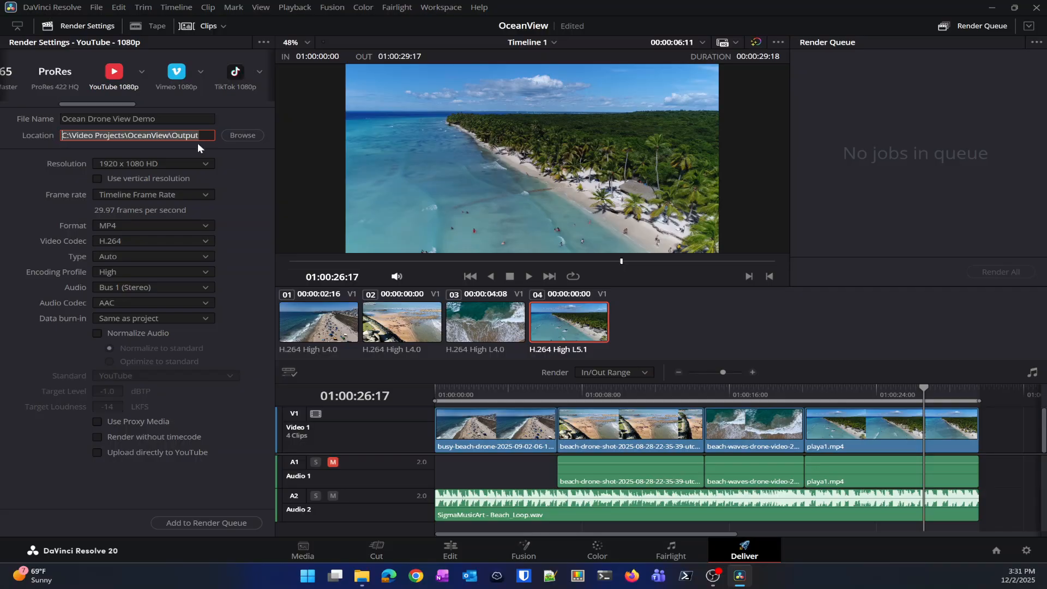
left_click(207, 136)
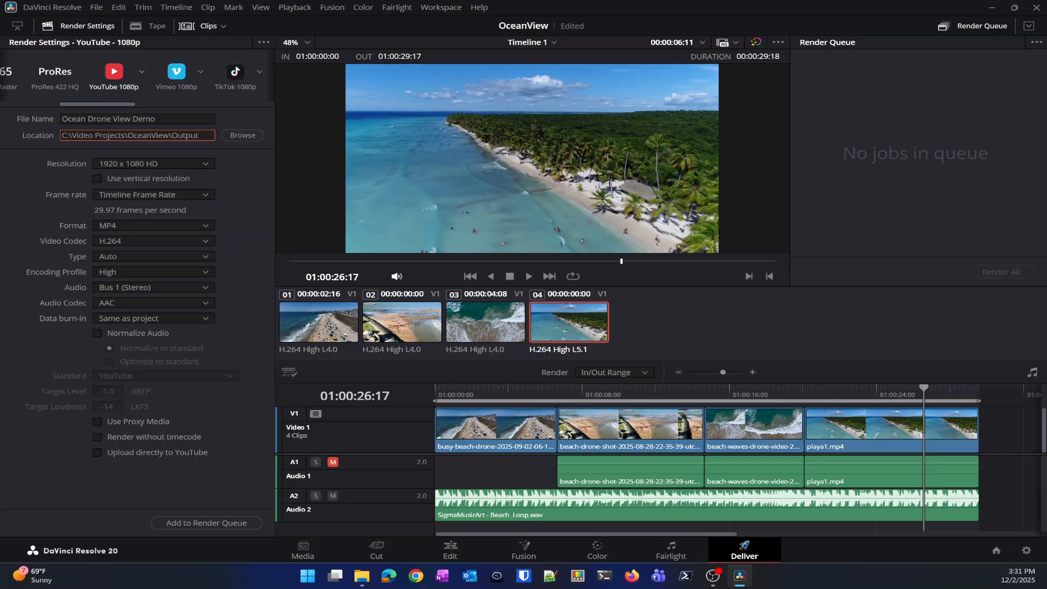
left_click(232, 186)
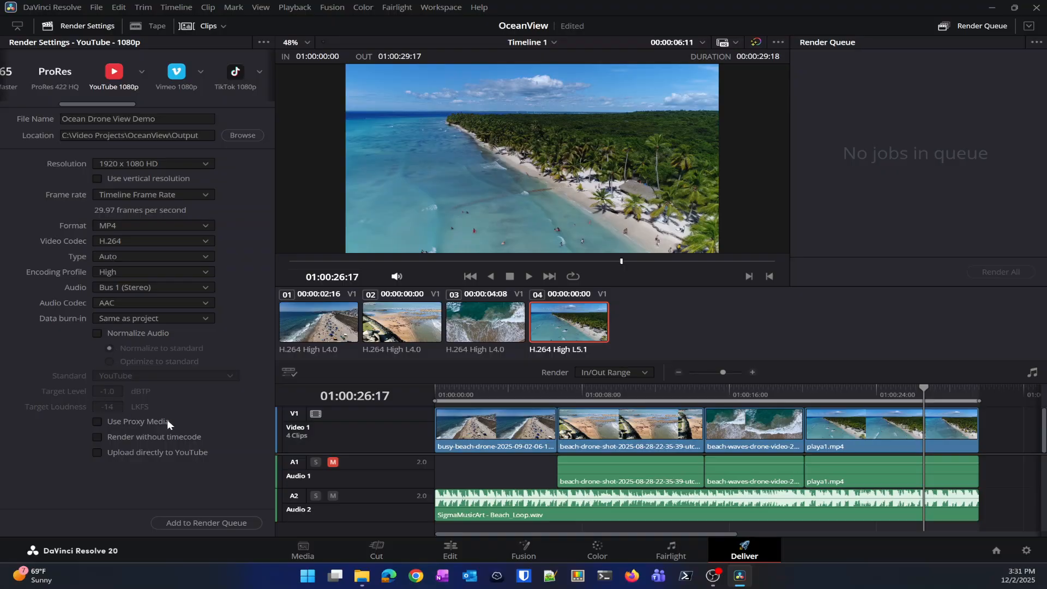
- Add the Ocean Drone View Demo export to the render queue and render it
left_click(188, 522)
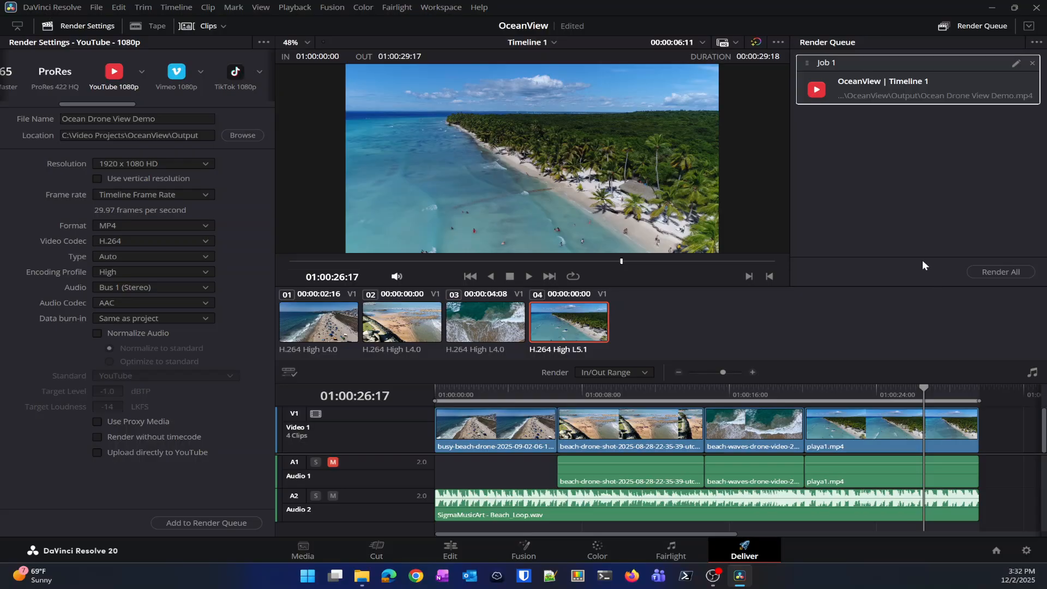
left_click(1002, 272)
- Check the OceanView folder in File Explorer and the render job in DaVinci Resolve, and close the folder window
left_click(991, 7)
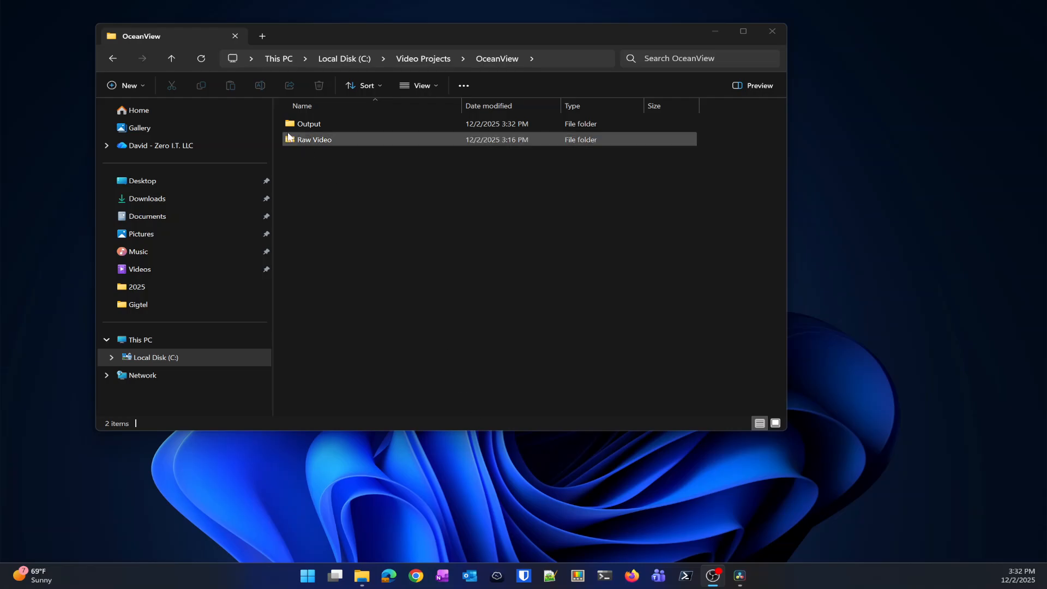
left_click_drag(522, 28, 463, 38)
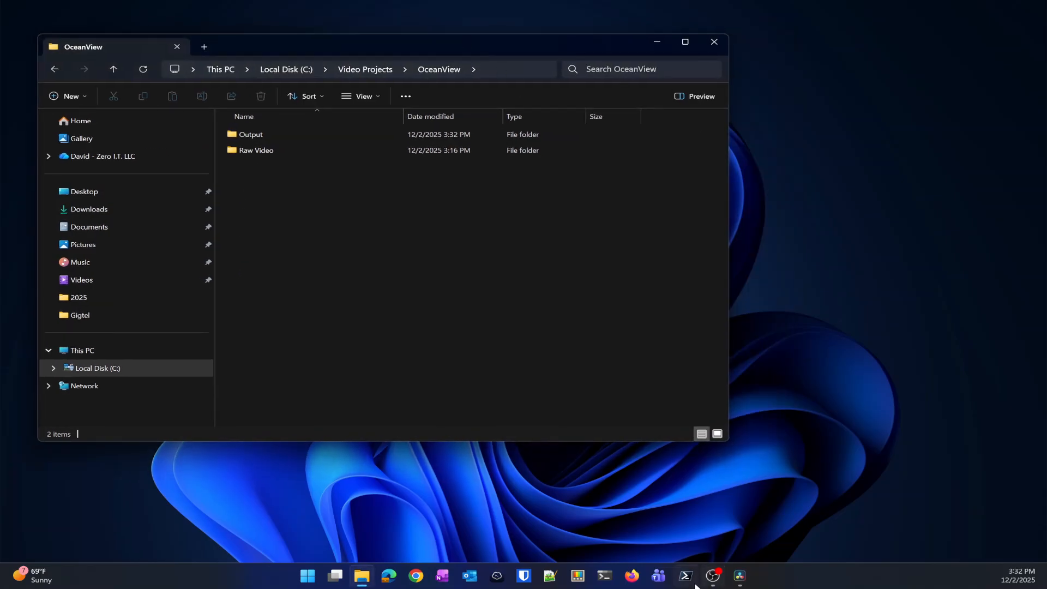
left_click(741, 576)
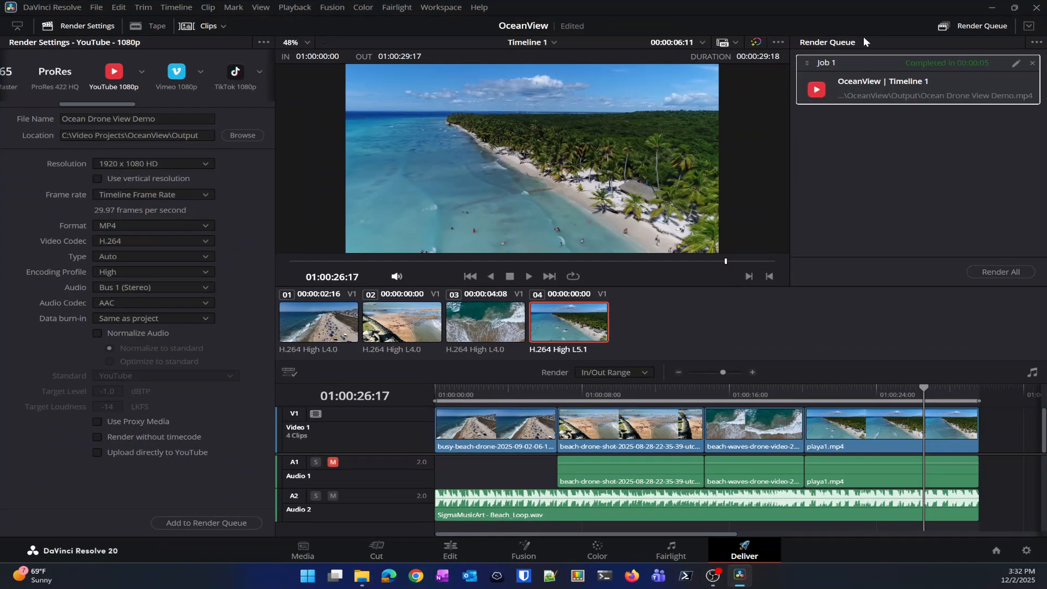
left_click(992, 10)
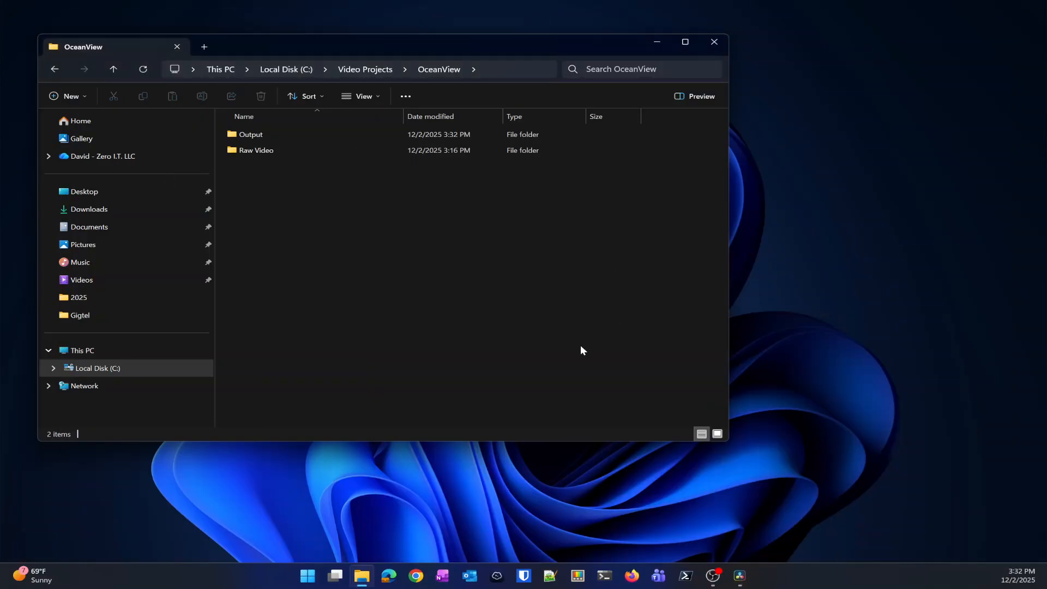
left_click_drag(434, 42, 464, 43)
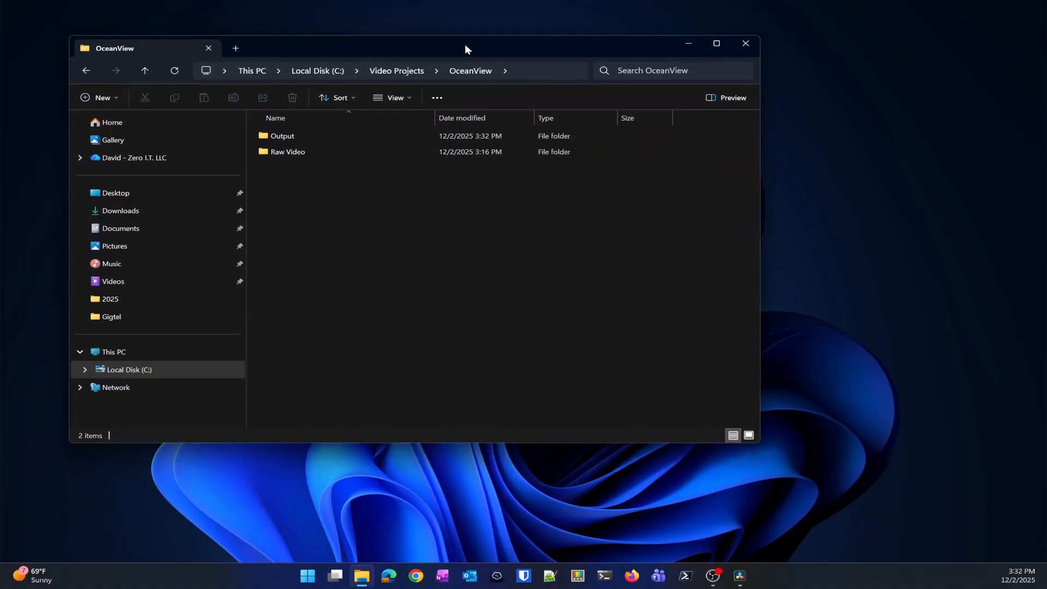
left_click(745, 44)
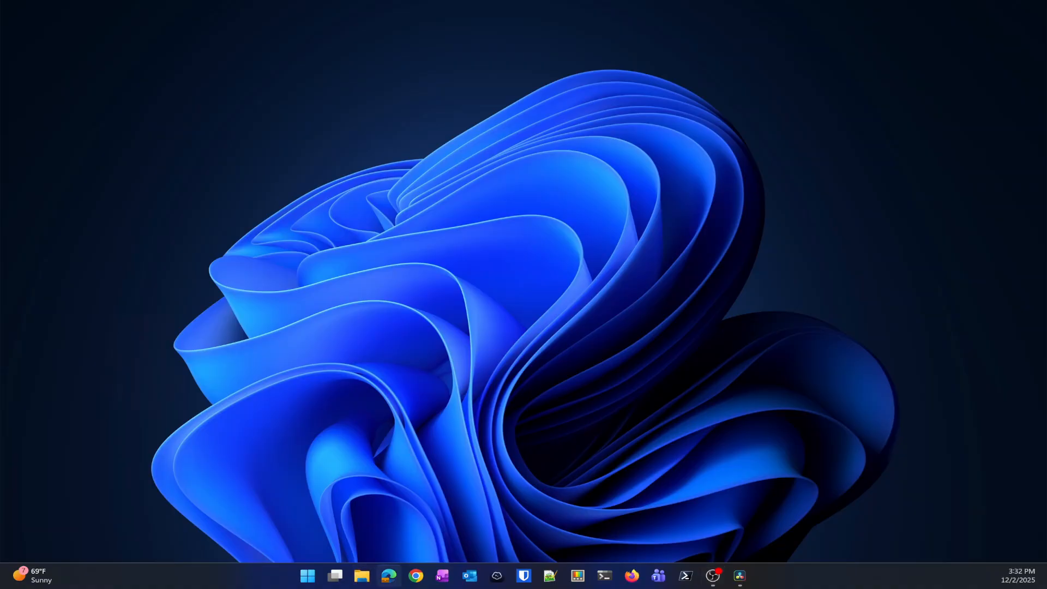
- Open a new File Explorer window and show the recent files on its Home page
left_click(362, 576)
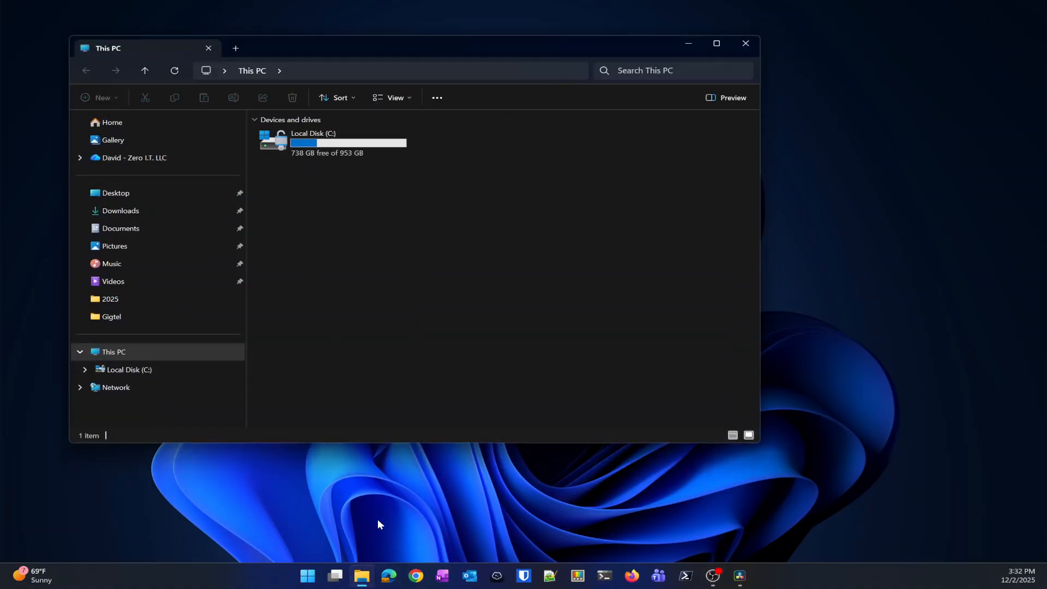
left_click(159, 135)
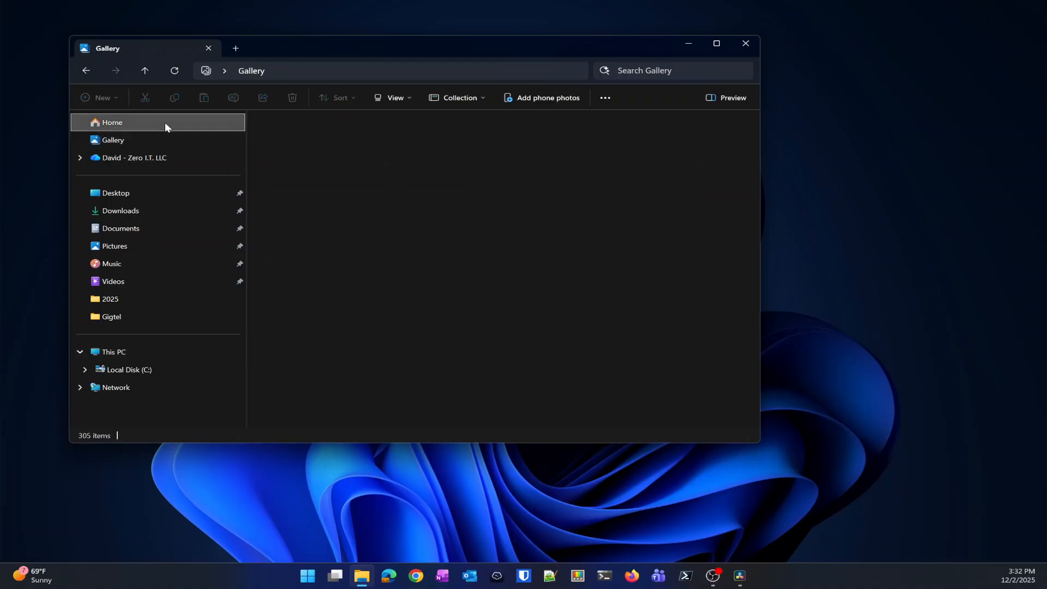
left_click(164, 124)
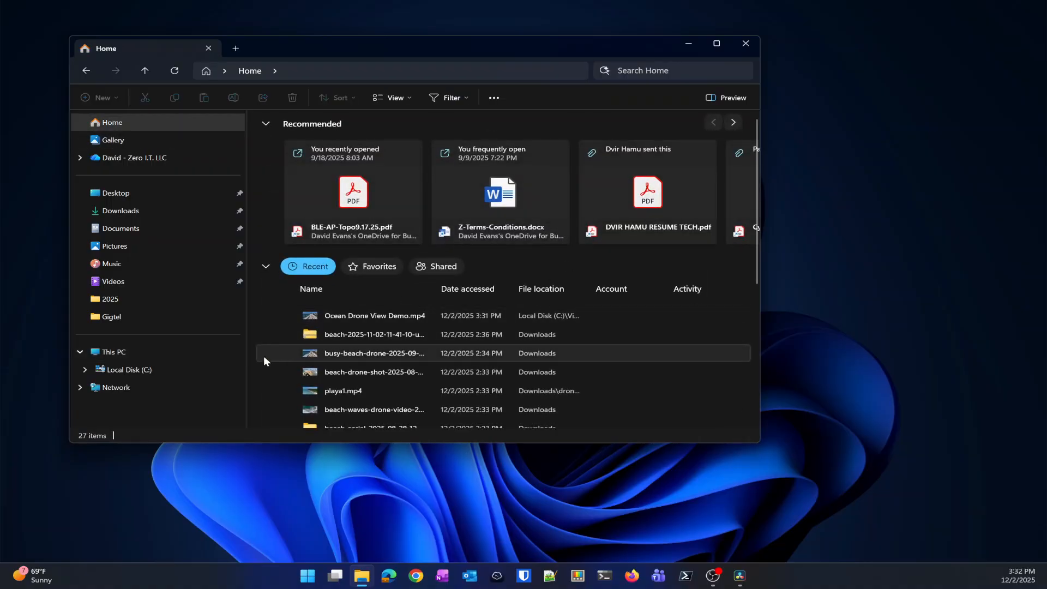
- Browse from This PC to the Output folder in OceanView under Video Projects on Local Disk (C:)
left_click(132, 353)
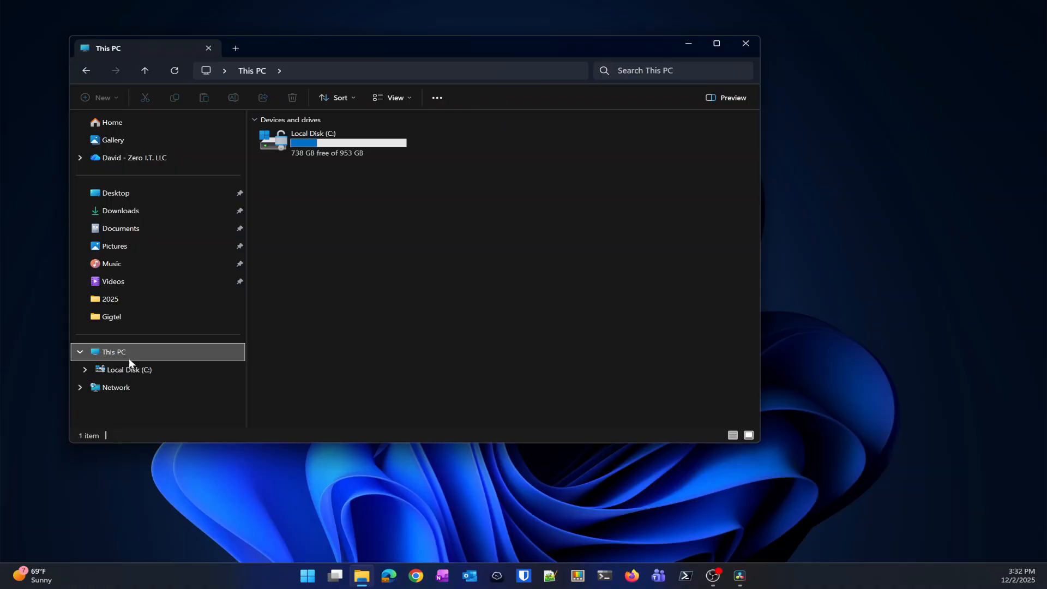
double_click(315, 143)
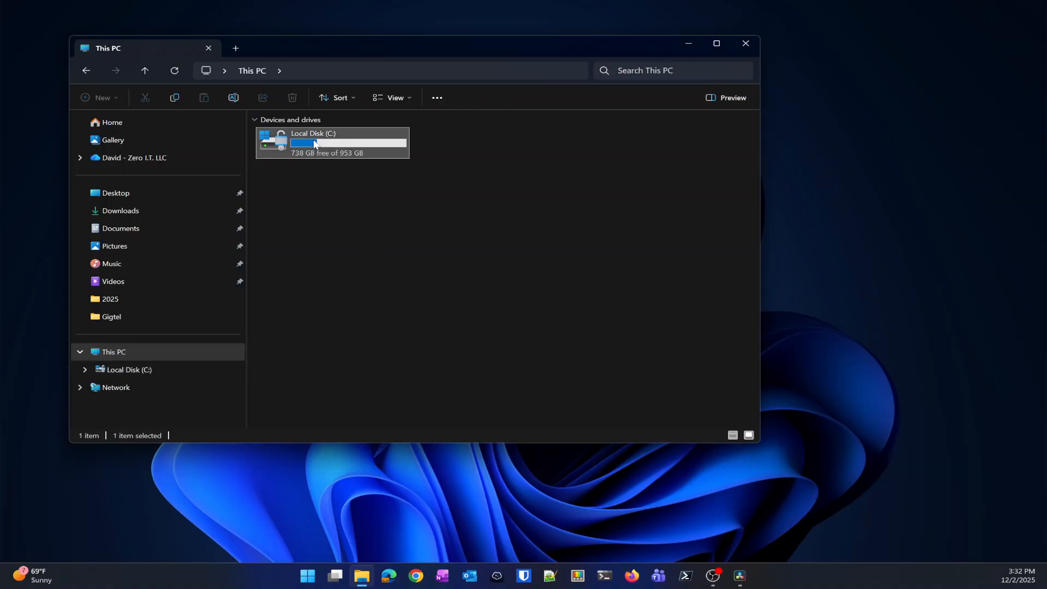
double_click(300, 280)
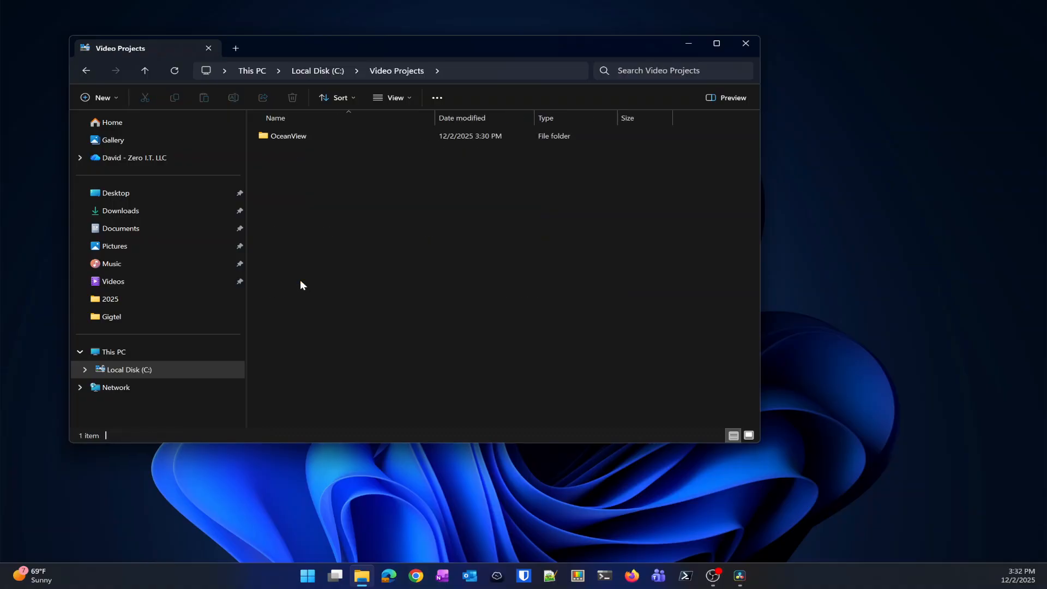
double_click(279, 136)
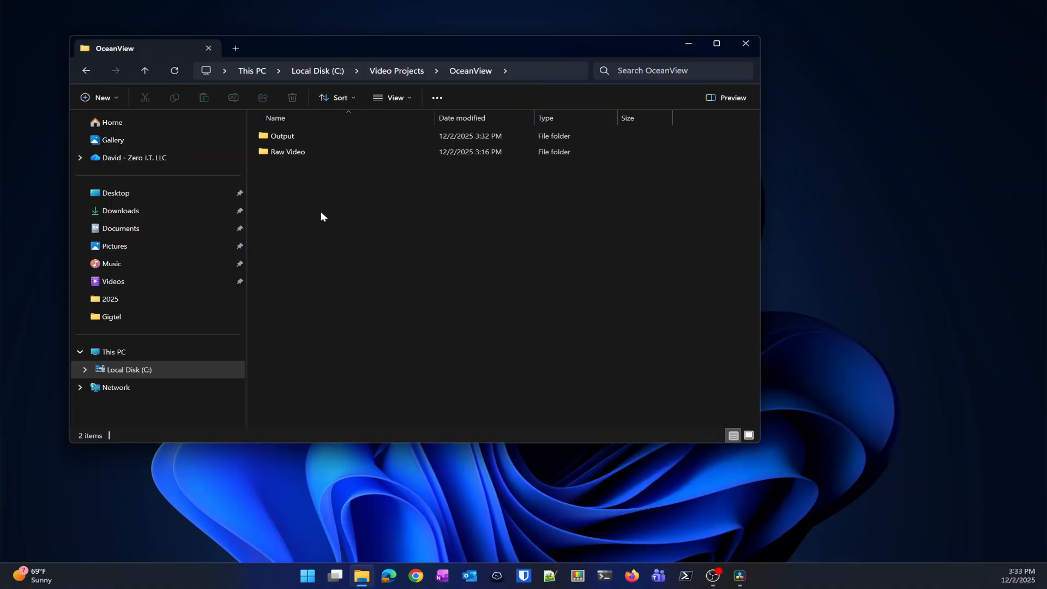
double_click(288, 138)
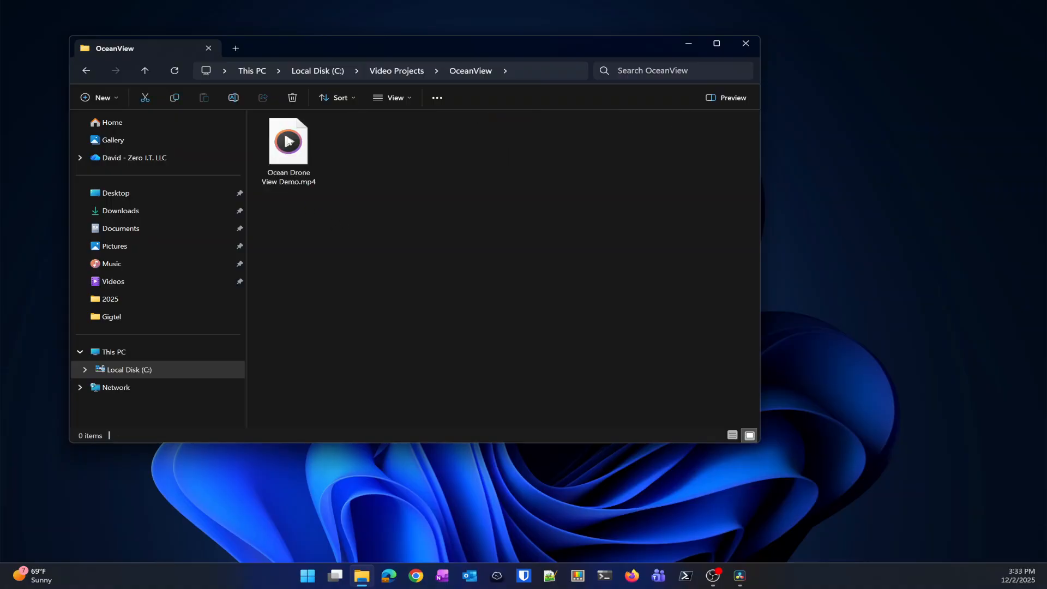
- Play the exported Ocean Drone View Demo.mp4 in Media Player and pause it about 10 seconds in
left_click(297, 159)
double_click(298, 160)
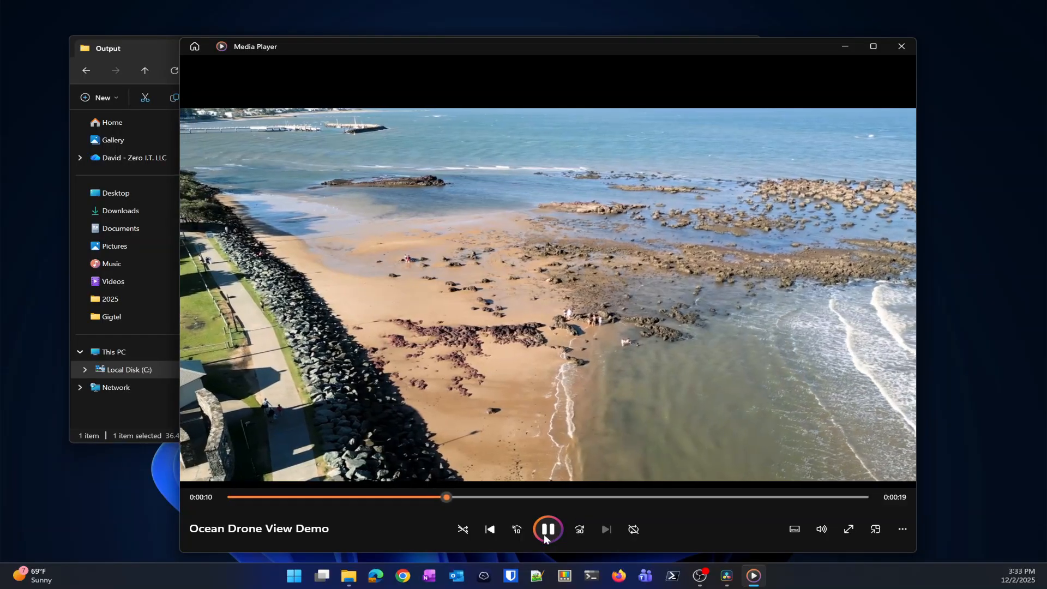
left_click(548, 532)
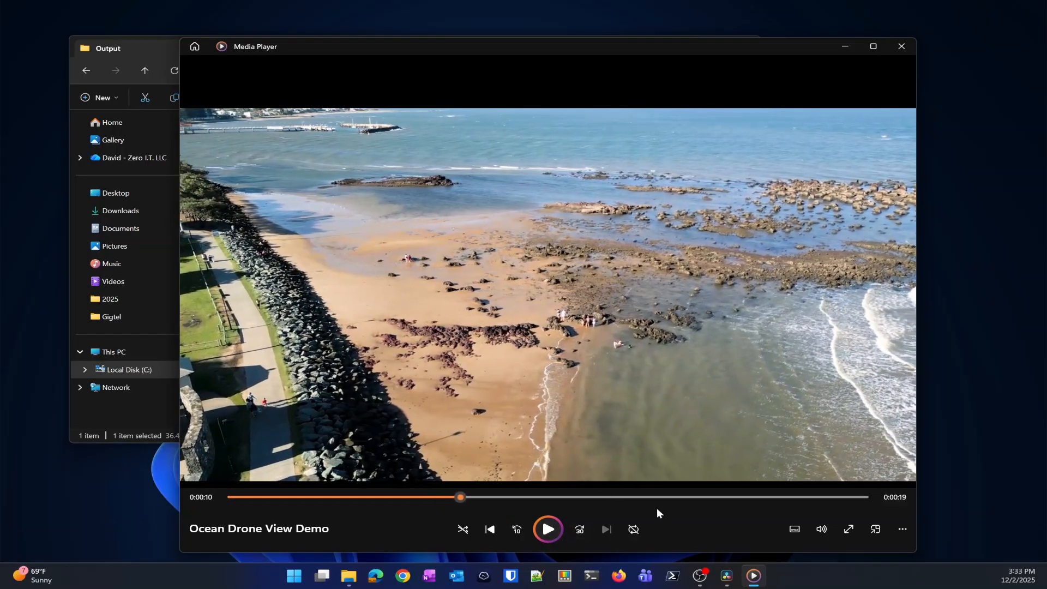